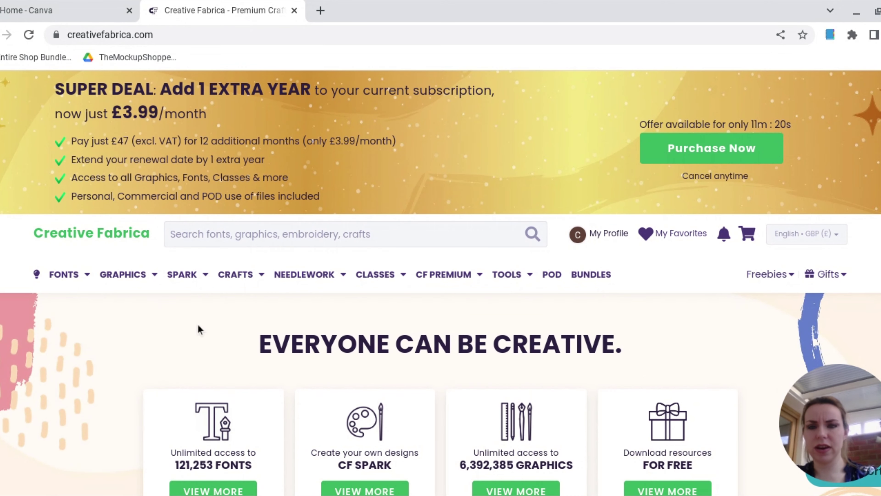
Search the site's design library for "easter".
mouse_move(458, 282)
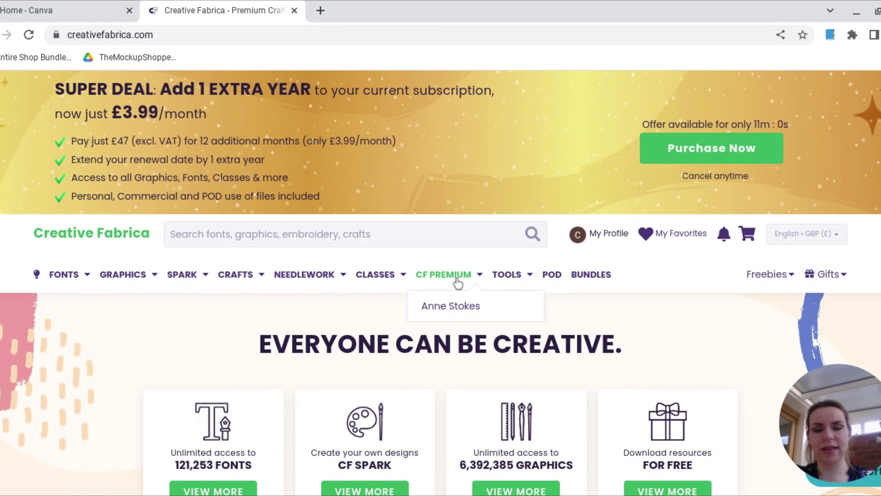
left_click(269, 238)
type("easter")
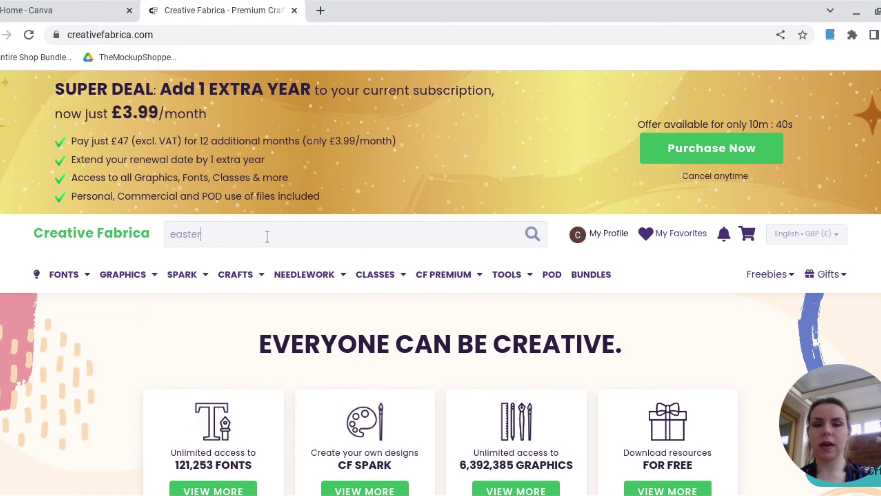
key("Return")
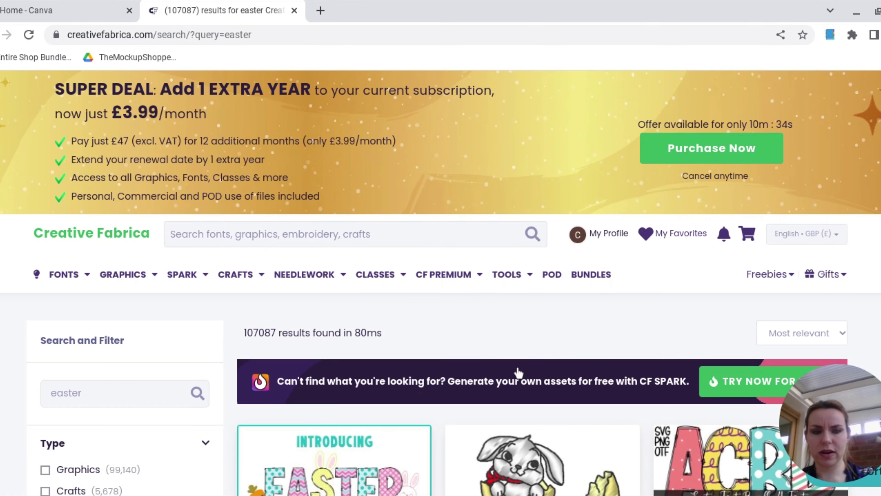
Open the black-and-white Easter bunnies and chicks line-art graphic (SVG, PNG, JPG) from the search results.
scroll(519, 373, "down", 15)
scroll(518, 372, "down", 20)
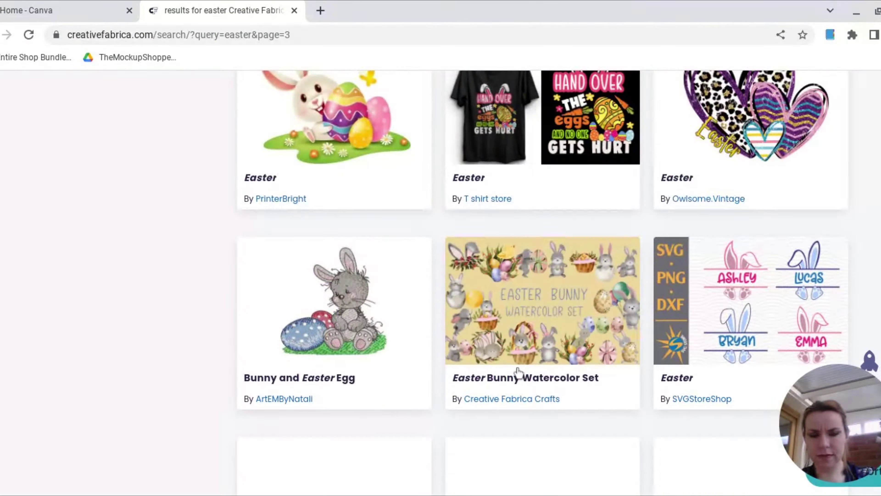
scroll(519, 371, "down", 5)
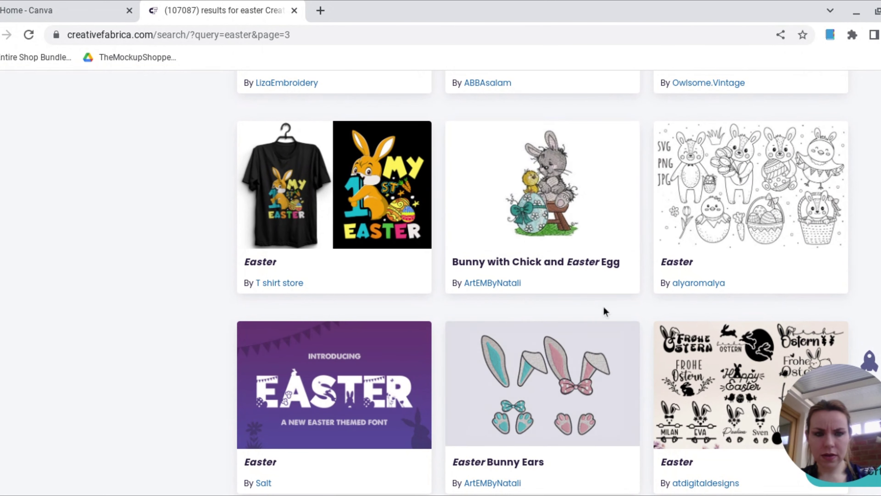
left_click(778, 181)
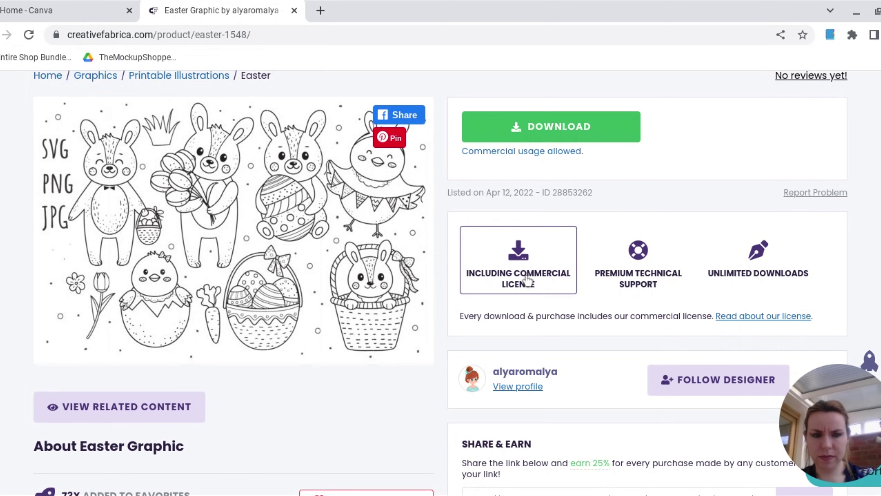
Open the site's Subscription License from the graphic's commercial license information.
left_click(757, 316)
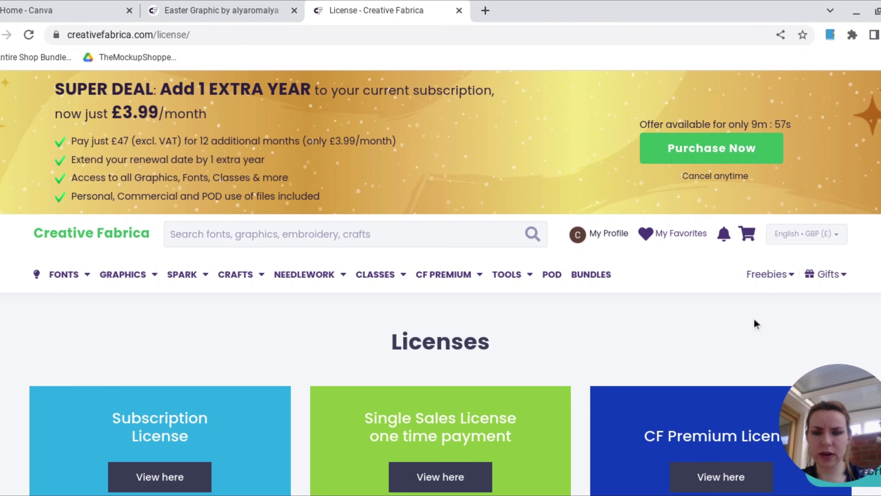
scroll(754, 319, "down", 3)
left_click(114, 382)
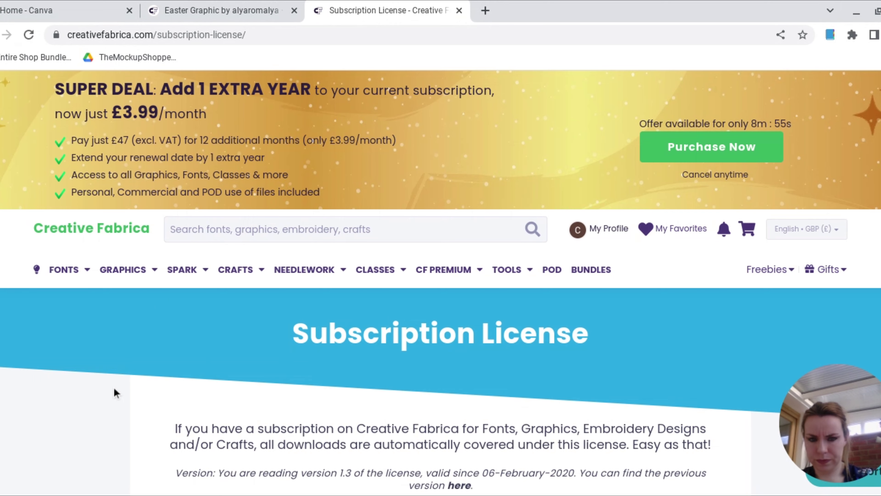
Read the License Summary for what is allowed and not allowed under the subscription.
scroll(114, 387, "down", 2)
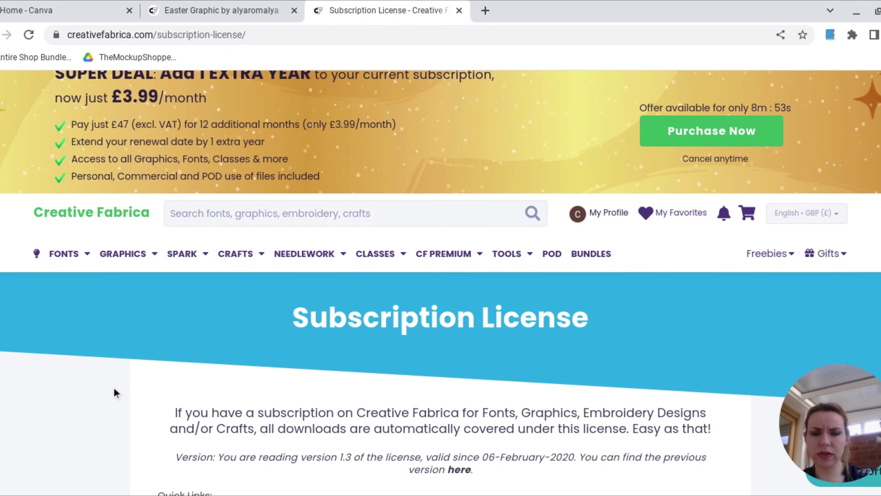
scroll(113, 387, "down", 3)
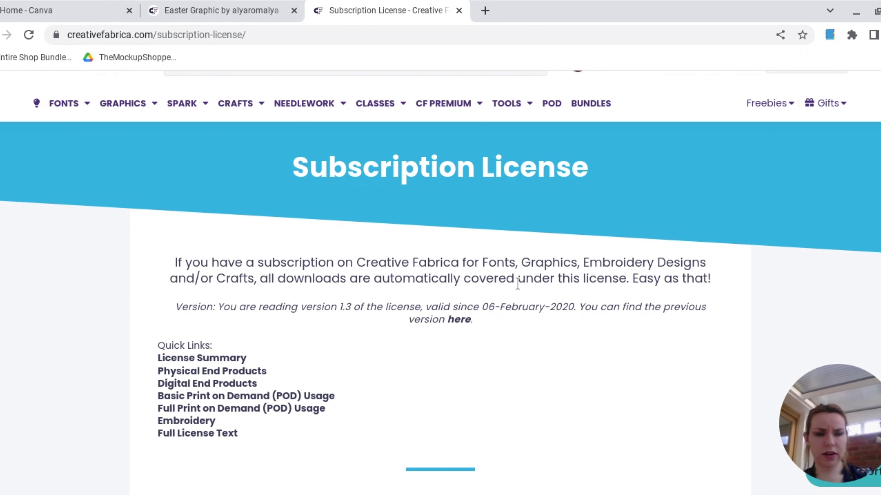
scroll(518, 283, "down", 10)
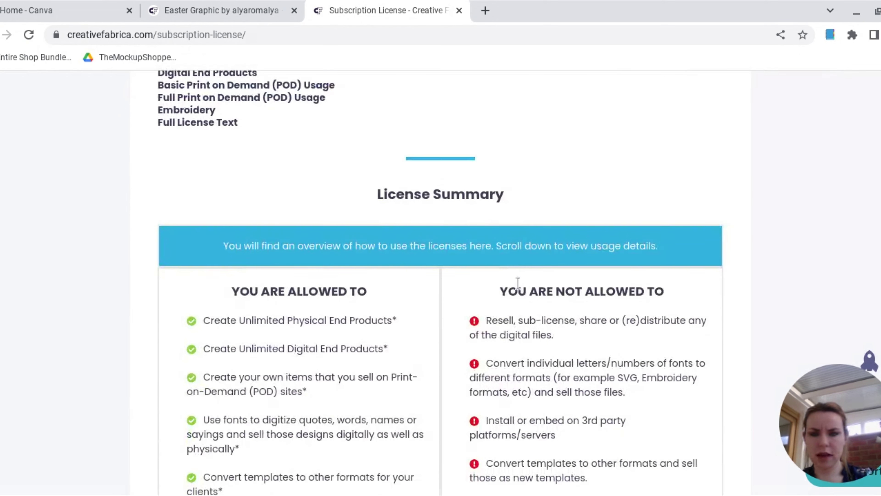
scroll(517, 283, "down", 2)
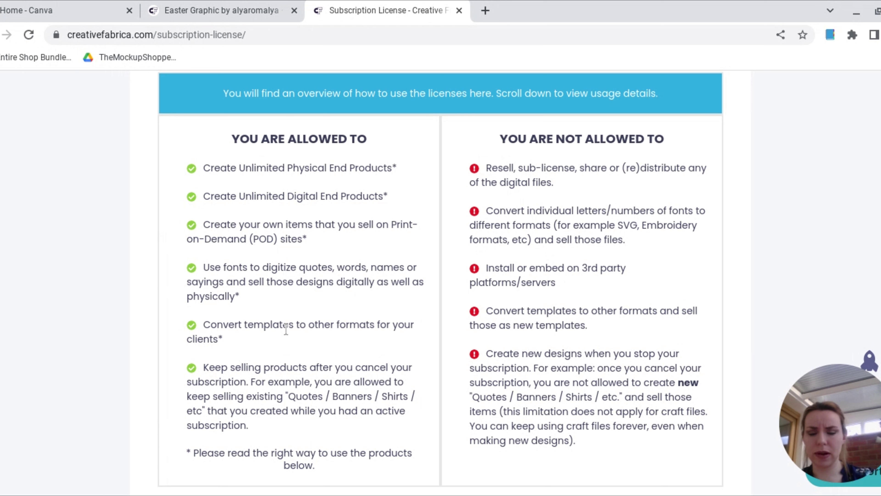
scroll(286, 329, "down", 2)
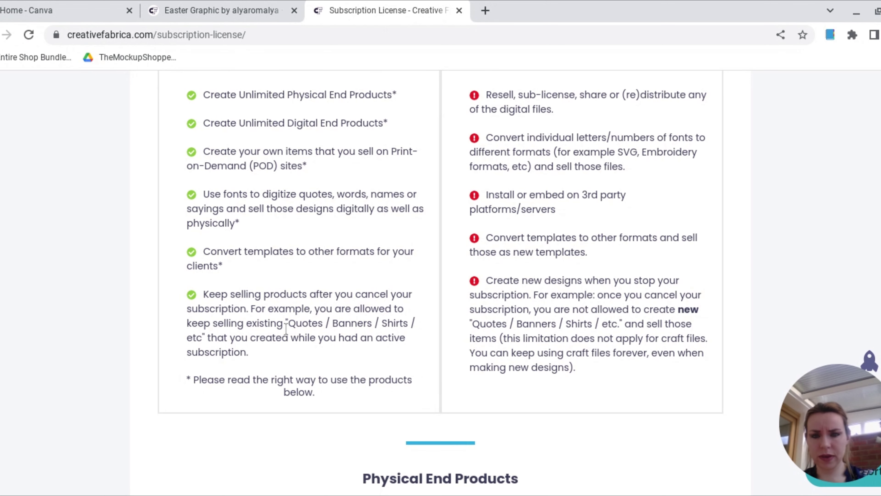
scroll(286, 328, "up", 2)
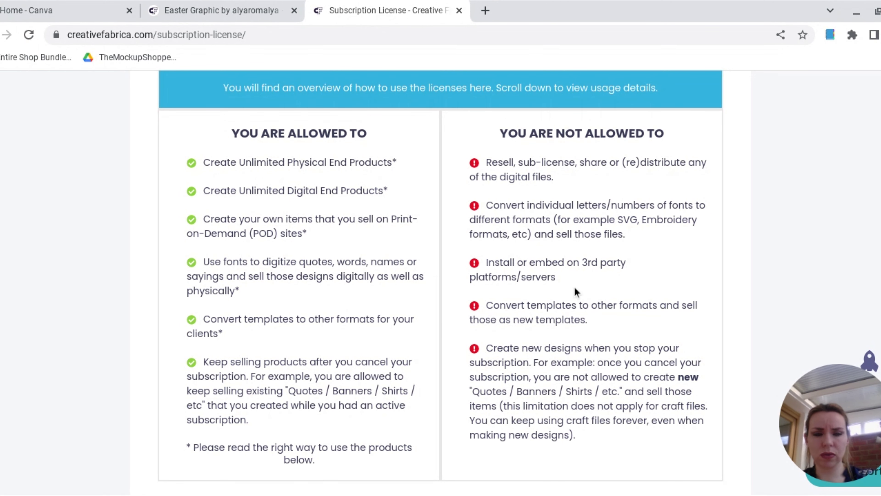
scroll(573, 289, "down", 3)
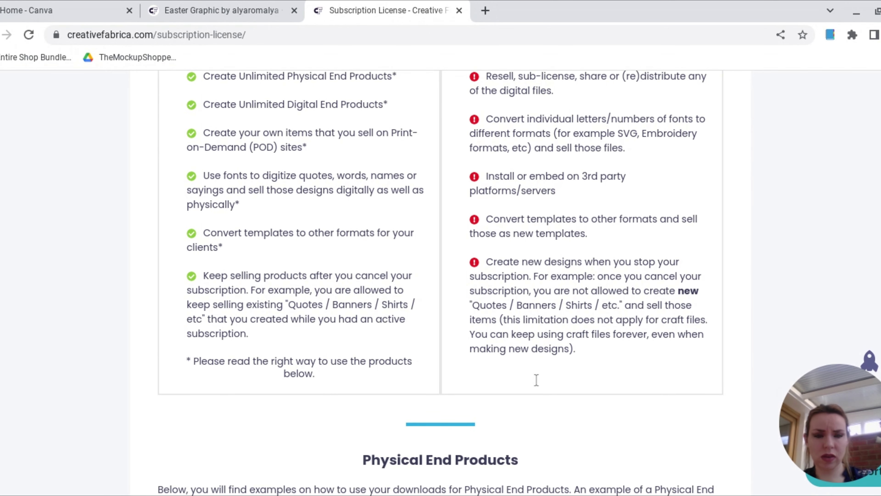
Review the license rules for physical end products, digital end products with example images, and Basic Print on Demand usage.
scroll(537, 380, "down", 10)
scroll(536, 380, "down", 2)
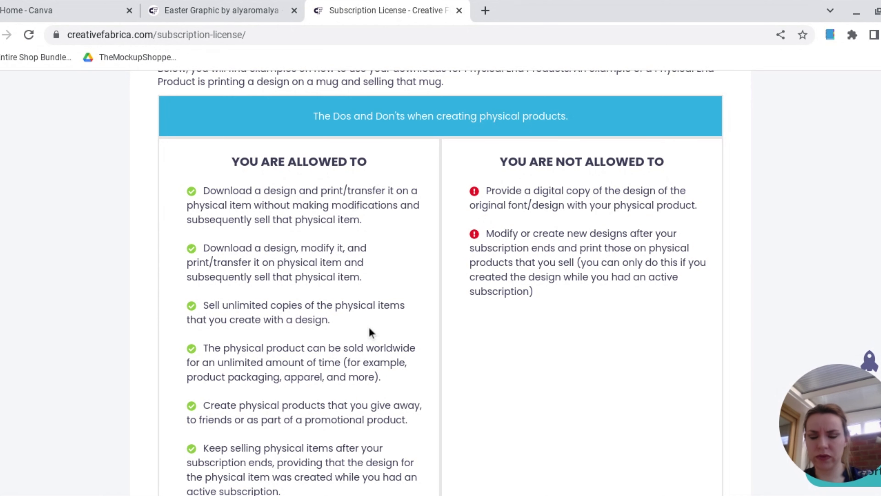
scroll(369, 328, "down", 2)
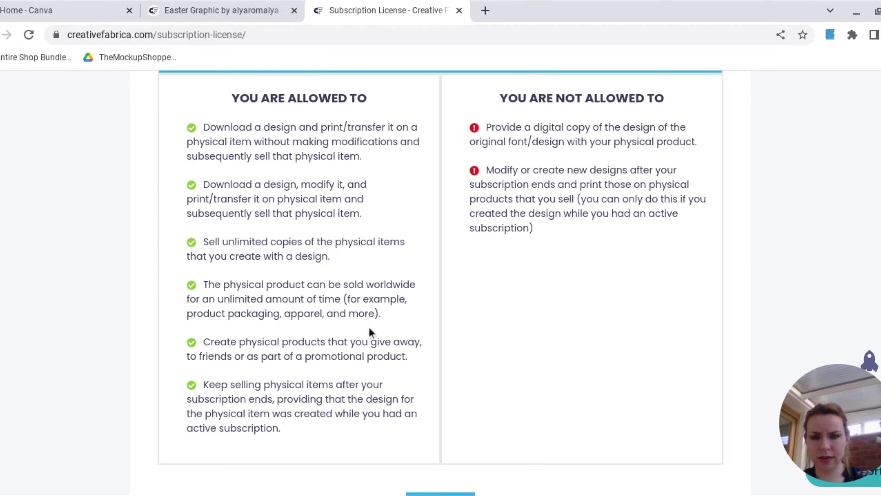
scroll(369, 328, "down", 10)
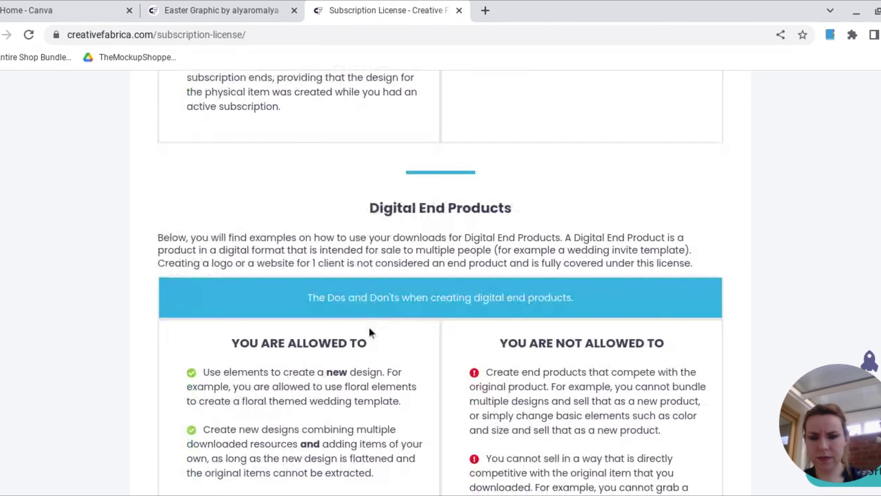
scroll(369, 329, "down", 3)
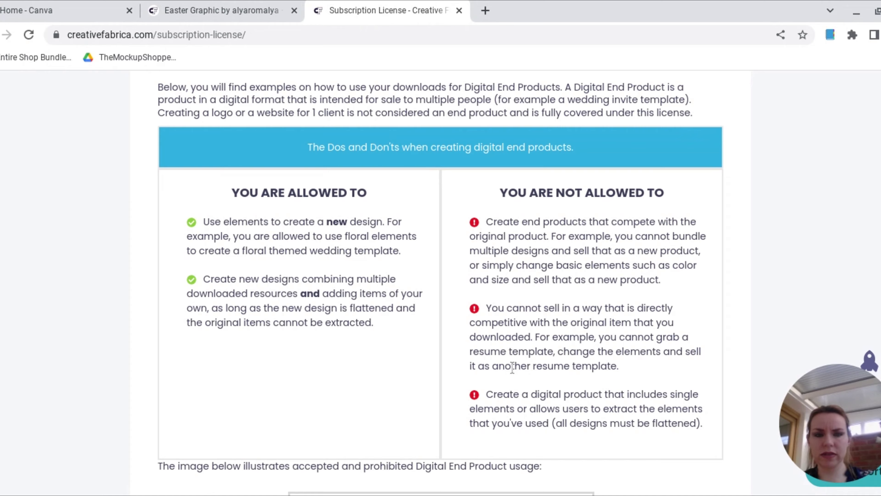
scroll(512, 368, "down", 7)
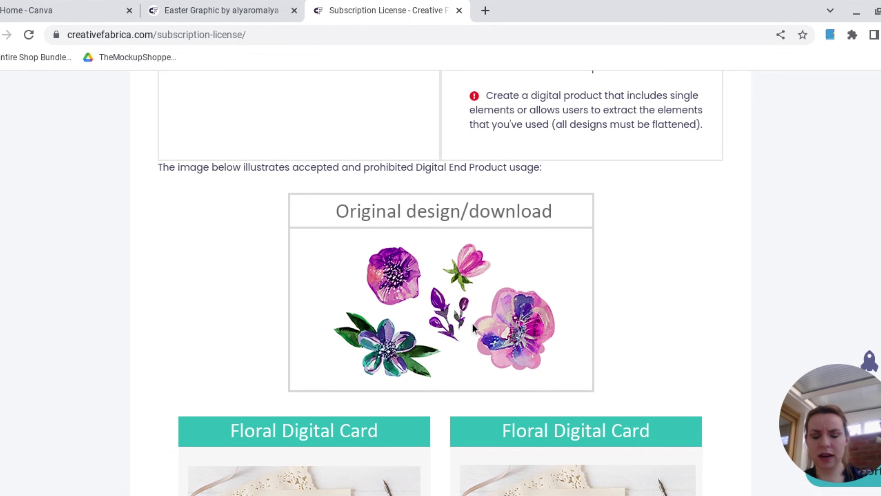
scroll(473, 325, "down", 6)
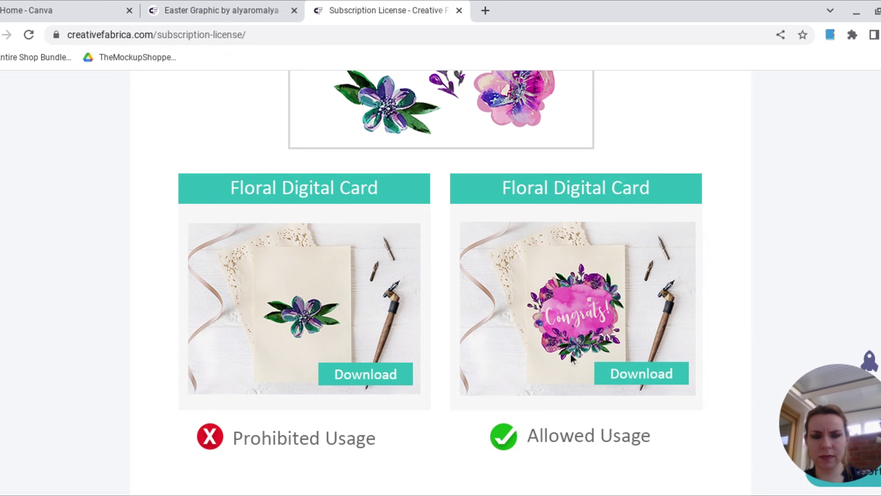
scroll(565, 329, "down", 5)
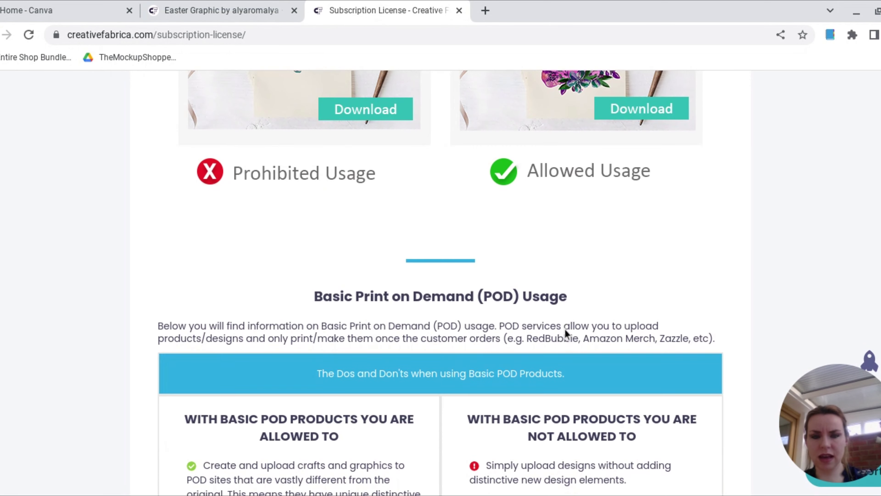
scroll(565, 329, "down", 3)
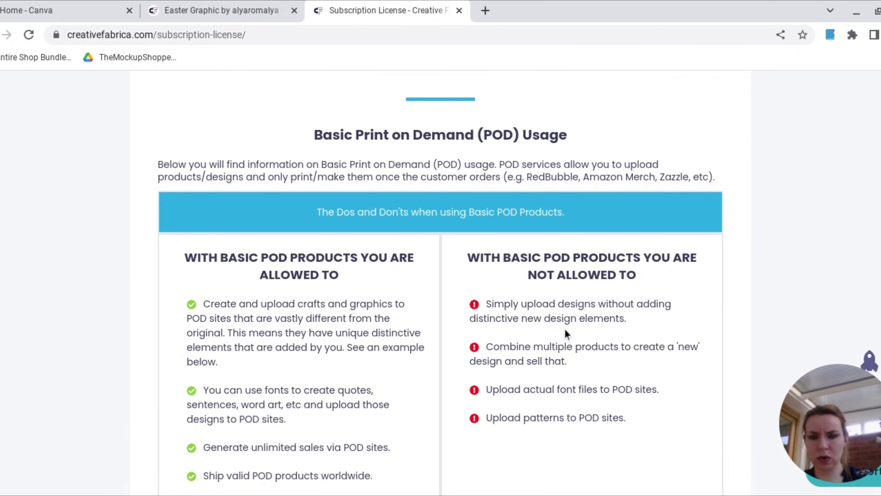
Close the Subscription License page and download the Easter bunnies and chicks line-art graphic.
left_click(458, 14)
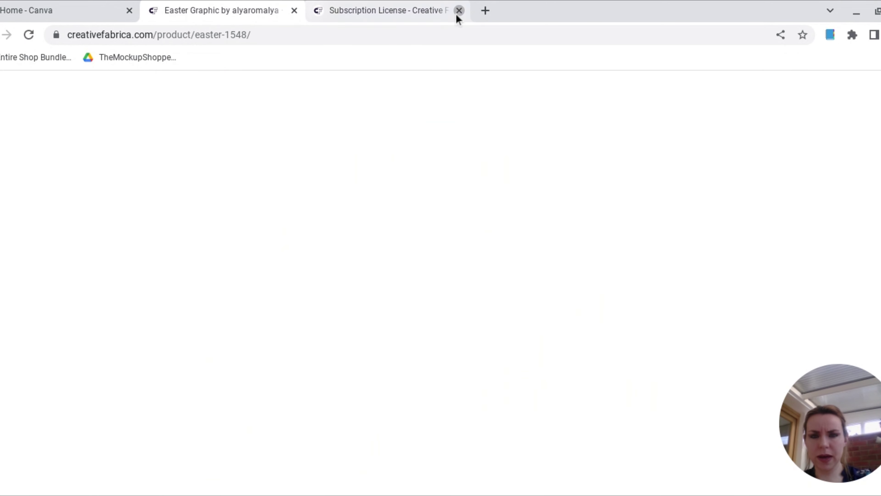
left_click(457, 14)
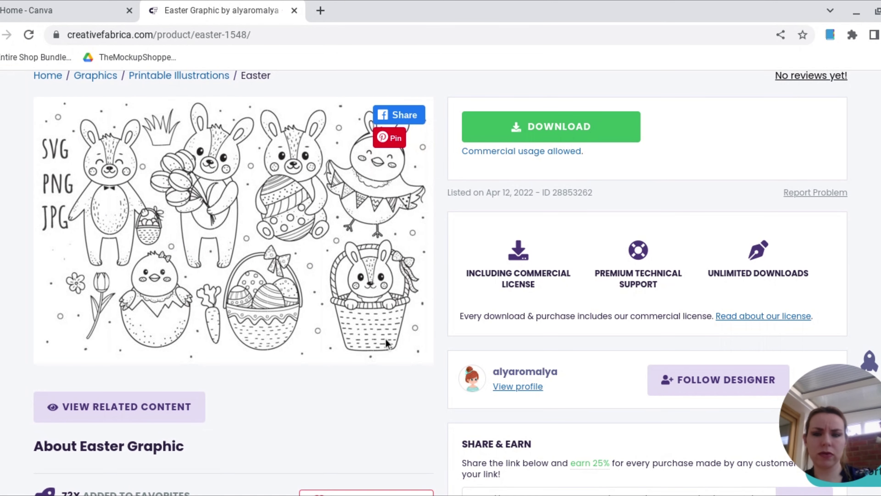
left_click(546, 129)
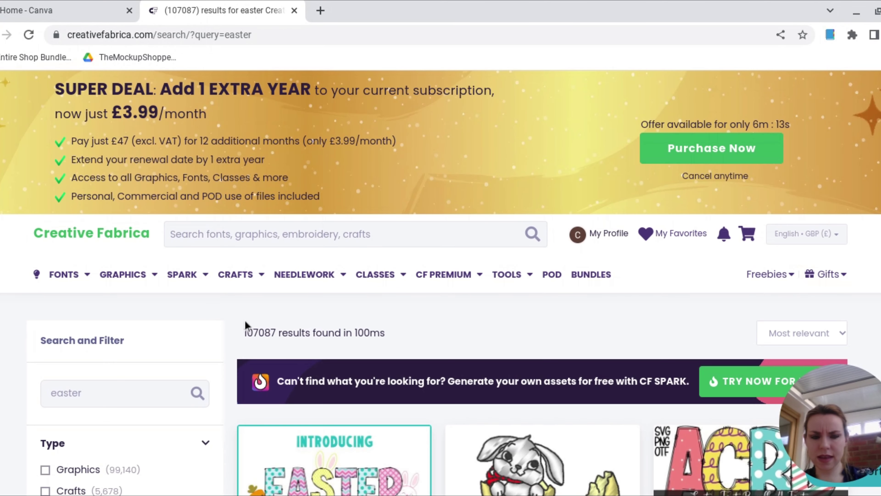
Browse further through the easter results and open the "Easter Eggs - Line Art" product page.
scroll(419, 399, "down", 20)
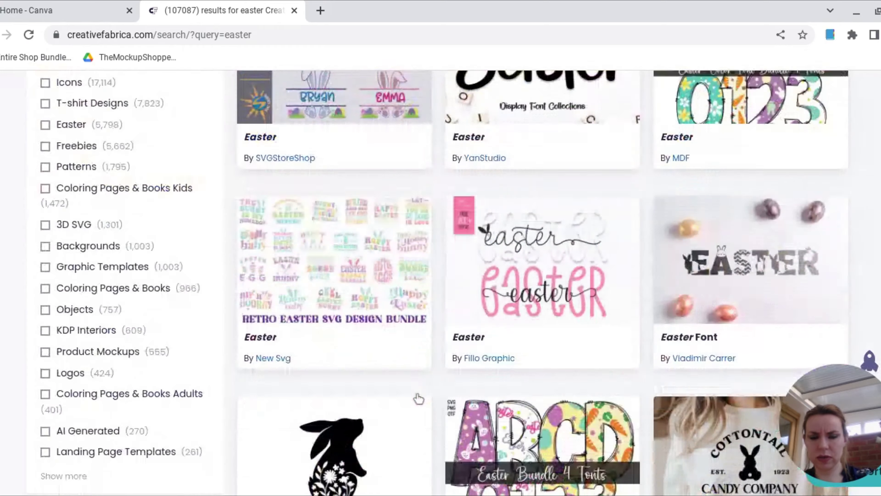
scroll(418, 398, "down", 15)
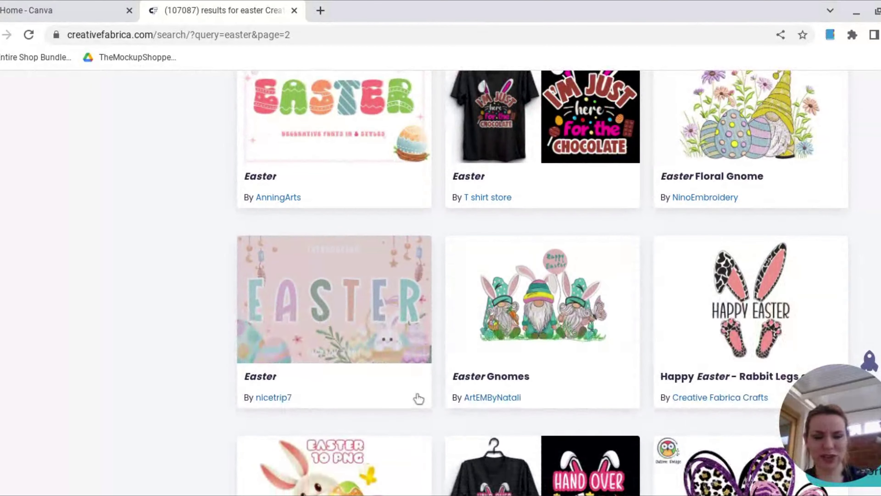
scroll(419, 398, "down", 10)
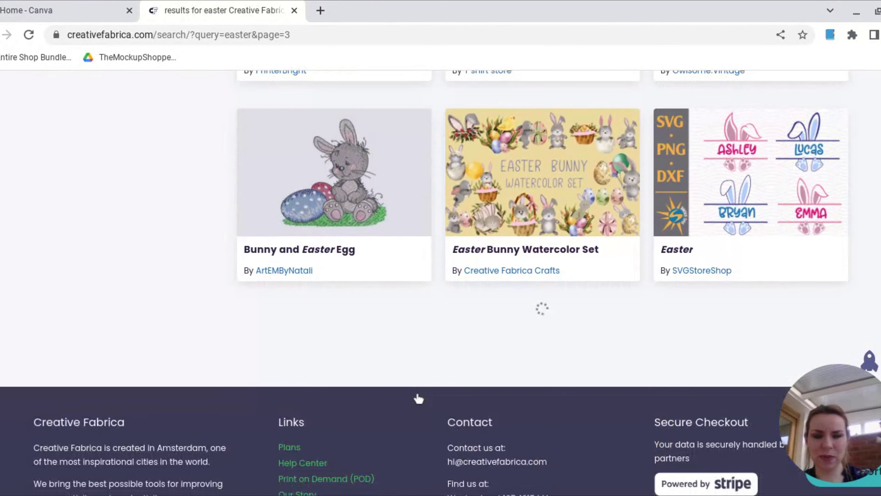
scroll(419, 398, "down", 15)
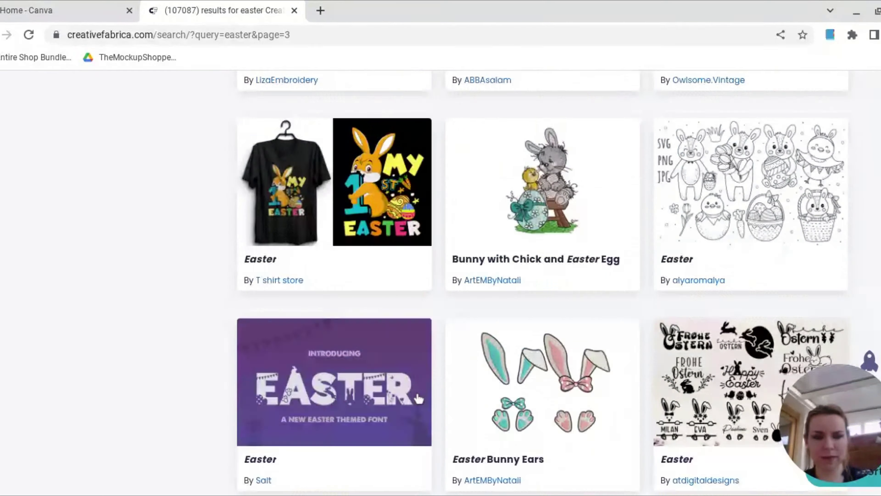
scroll(419, 398, "down", 15)
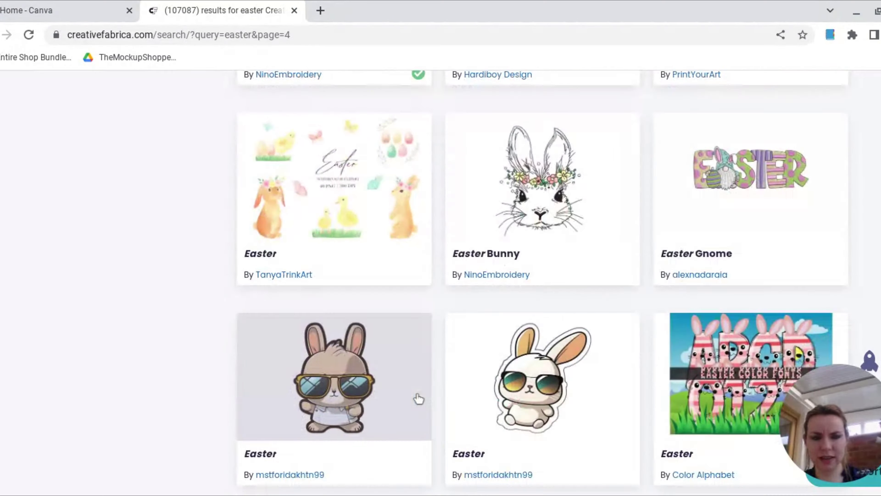
scroll(419, 399, "down", 15)
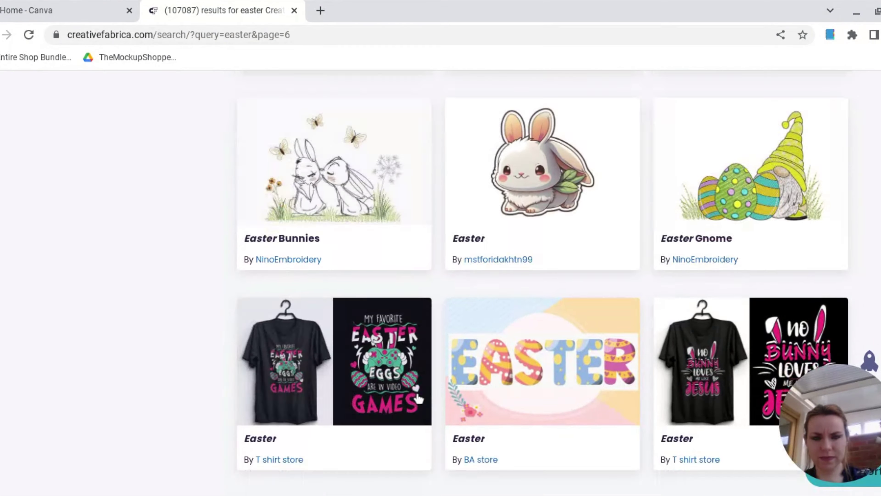
scroll(418, 399, "down", 10)
left_click(774, 201)
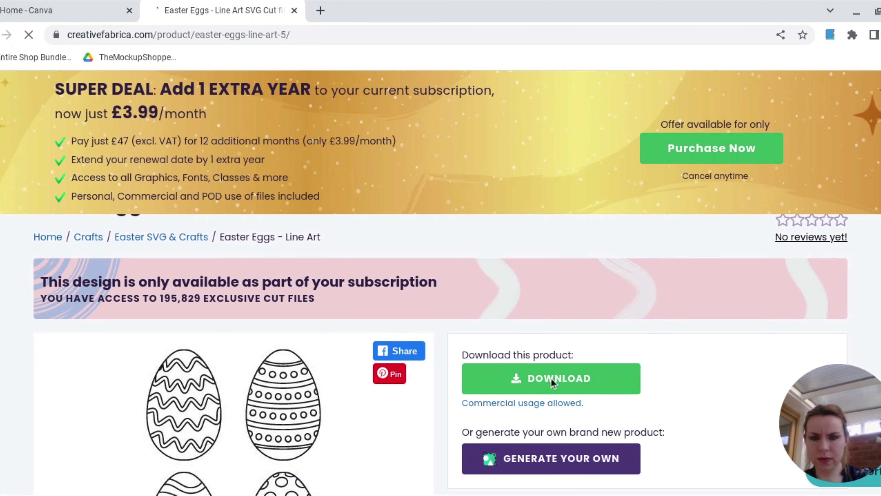
scroll(540, 387, "down", 5)
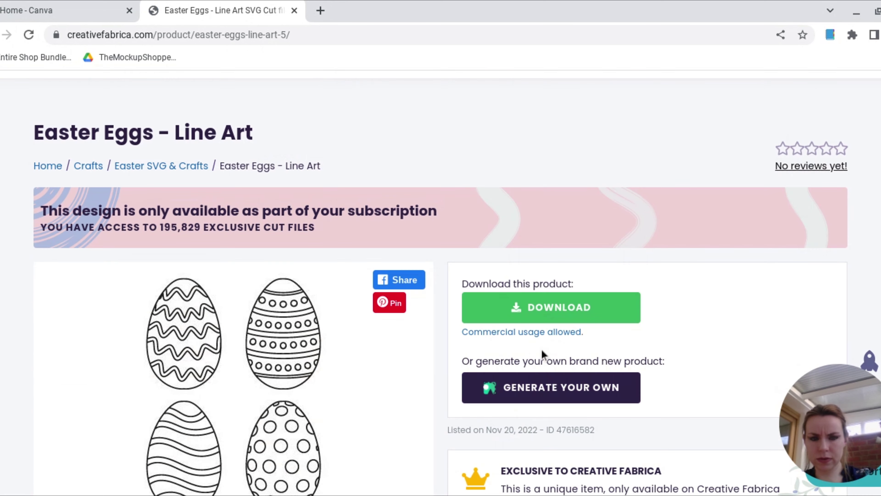
Return to the search results and search Creative Fabrica for "easter colouring".
key("alt+Left")
left_click(316, 229)
type("eas")
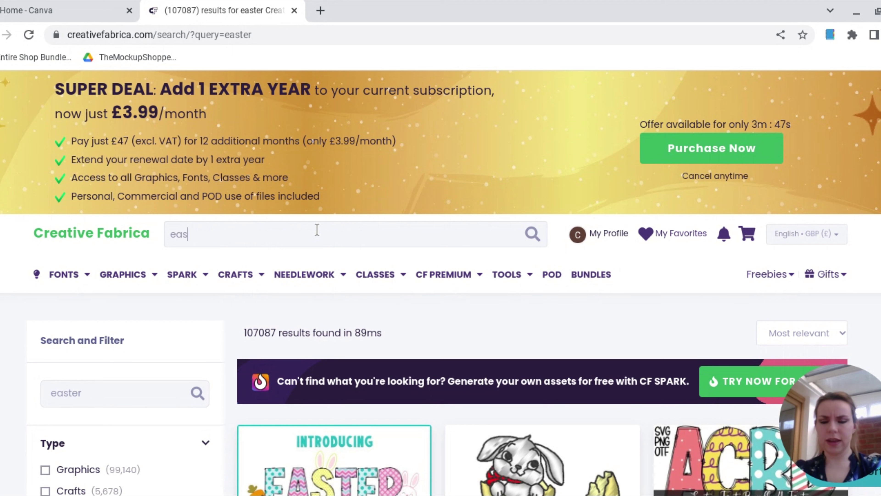
type("ter colouring")
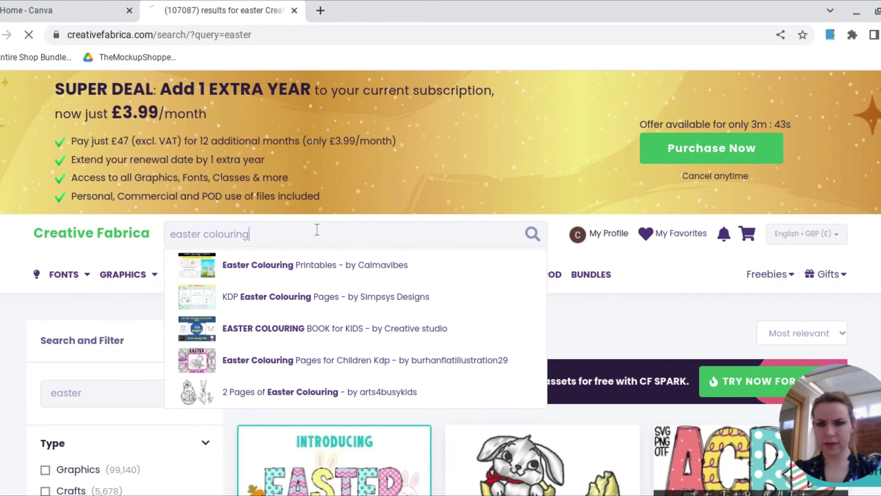
key("Return")
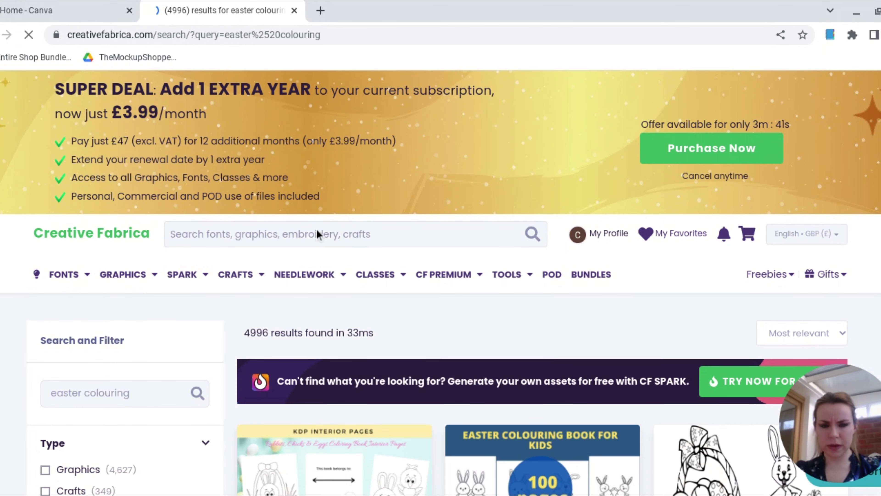
Browse the easter colouring results for line-art graphics and open the "Cute Easter Chicks Outlines" product page.
scroll(530, 333, "down", 5)
scroll(530, 333, "down", 2)
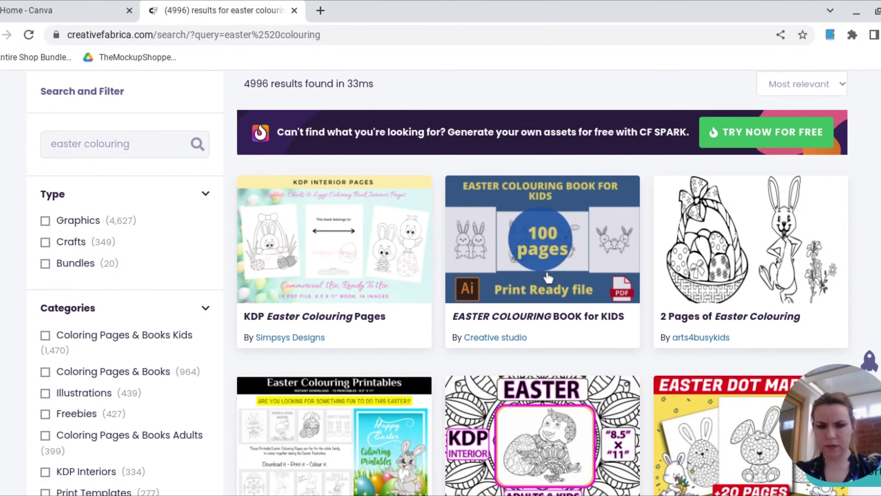
scroll(548, 277, "down", 6)
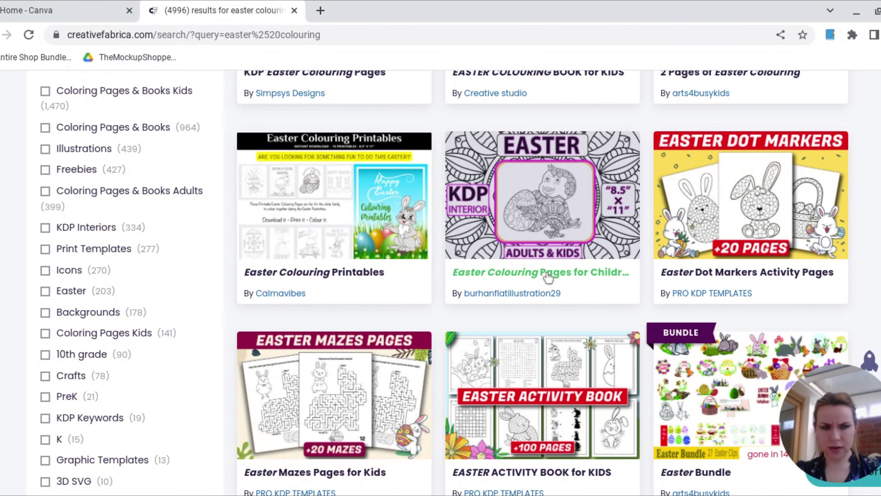
scroll(548, 277, "down", 1)
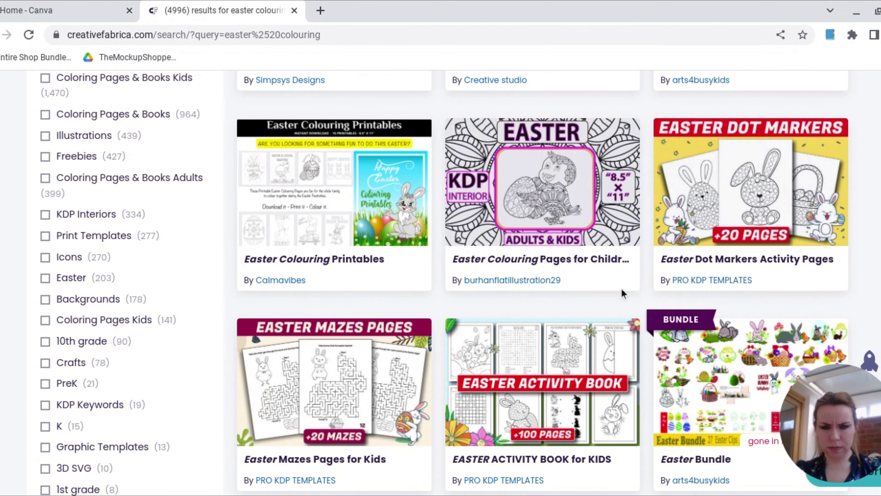
scroll(621, 293, "down", 4)
scroll(621, 293, "down", 1)
scroll(621, 293, "down", 9)
scroll(622, 293, "down", 7)
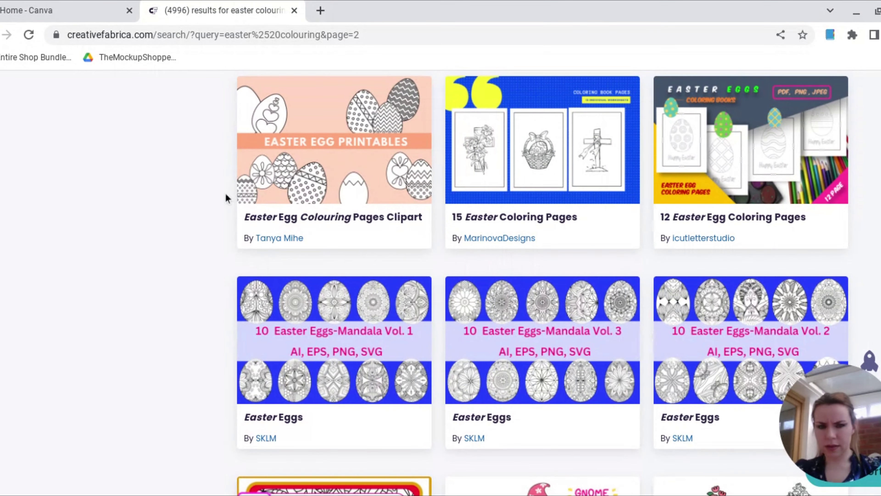
scroll(226, 198, "down", 8)
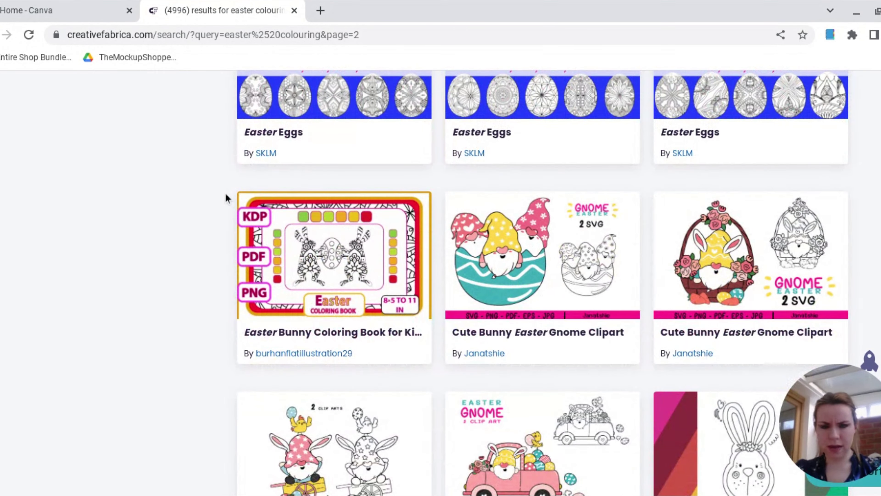
scroll(226, 198, "down", 10)
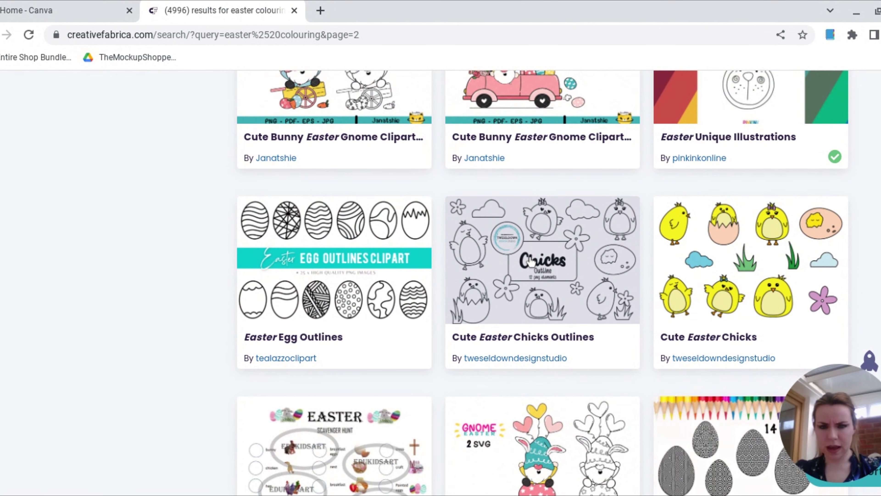
left_click(530, 261)
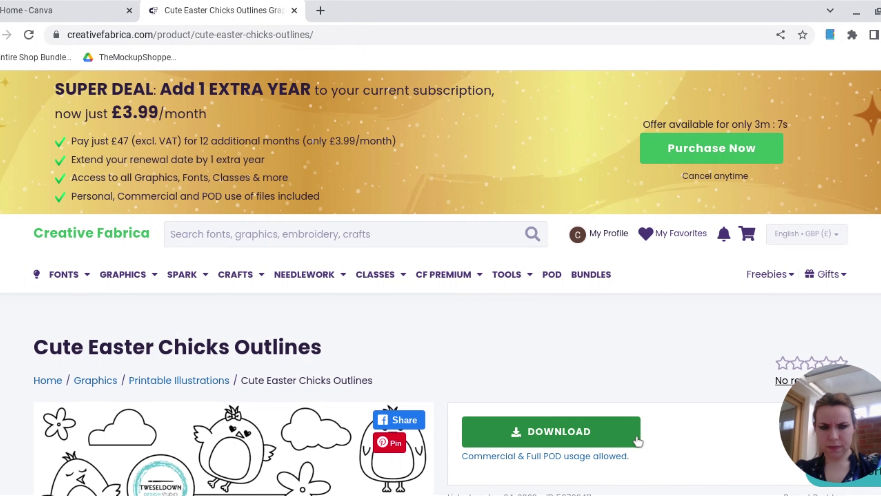
Go back to the easter colouring results and look through the further result pages for suitable colouring pages.
key("alt+Left")
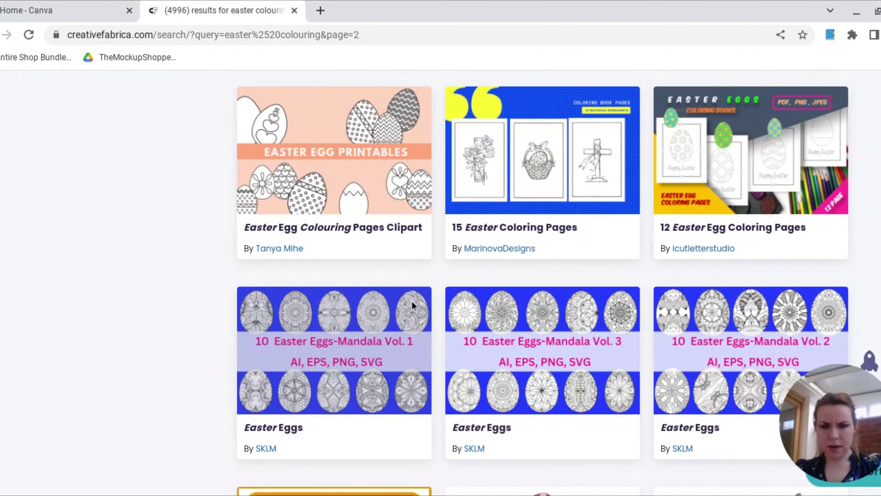
scroll(411, 299, "down", 8)
scroll(412, 300, "down", 10)
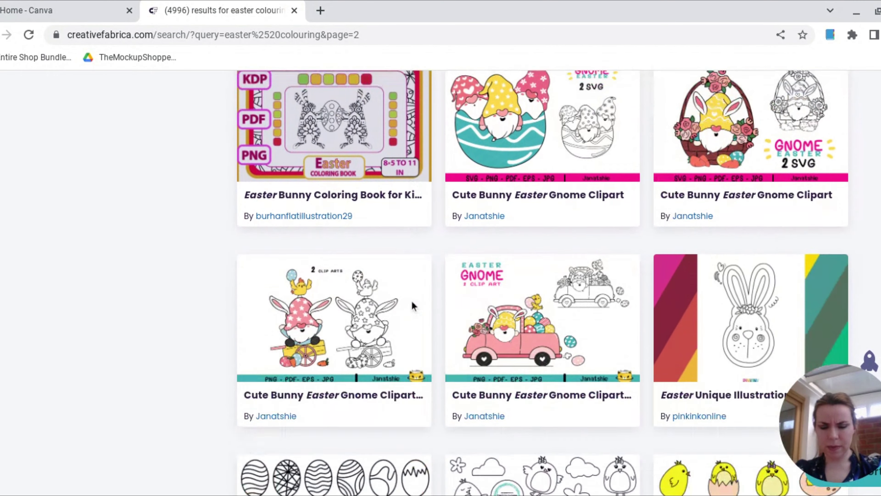
scroll(412, 305, "down", 2)
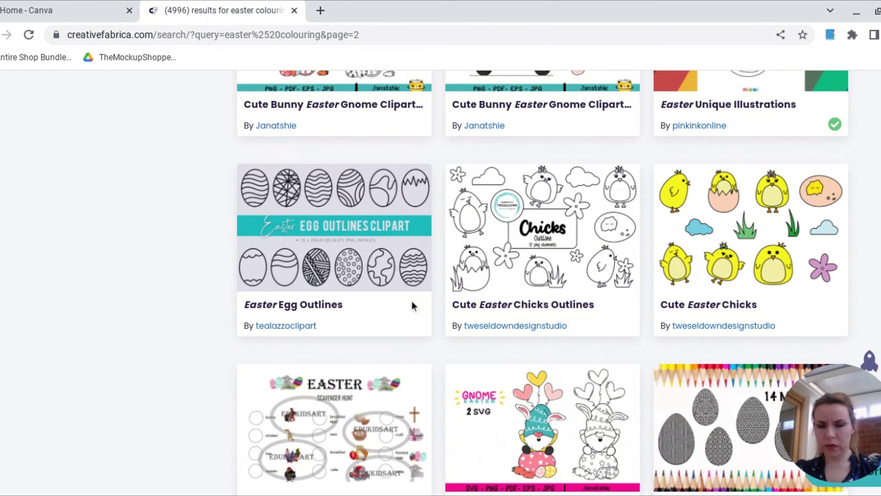
scroll(377, 283, "down", 12)
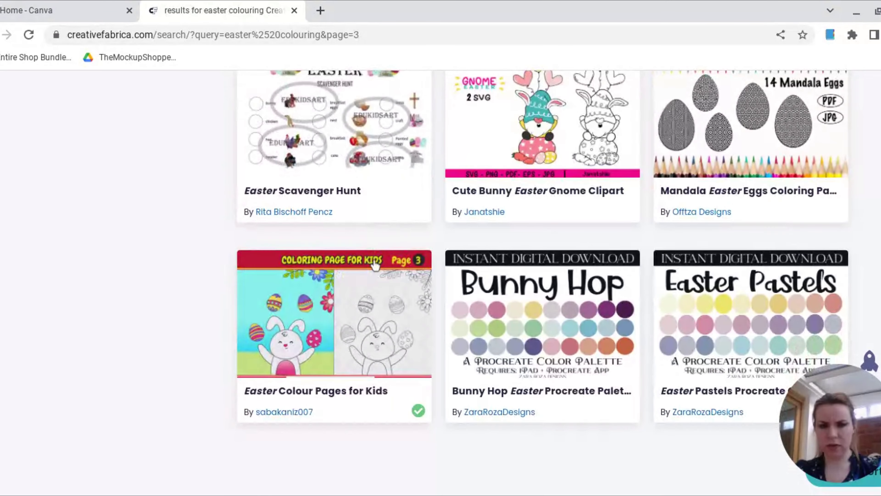
scroll(374, 265, "down", 2)
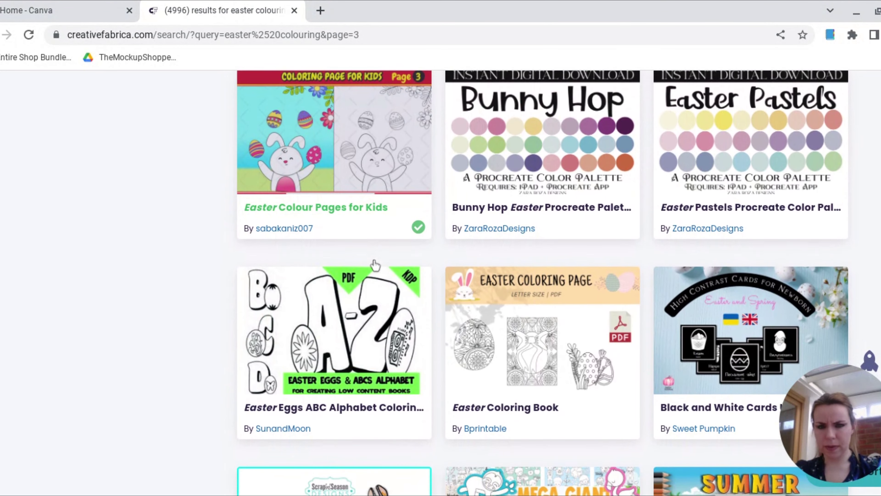
scroll(375, 264, "down", 8)
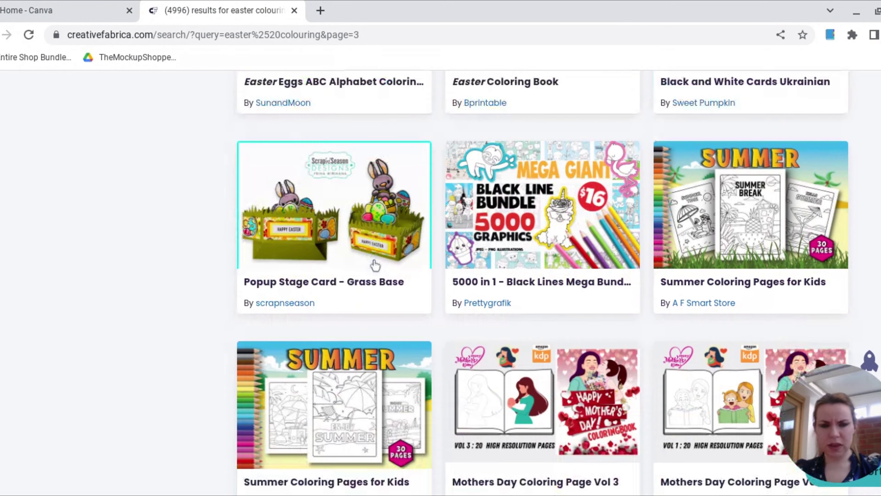
scroll(375, 264, "down", 12)
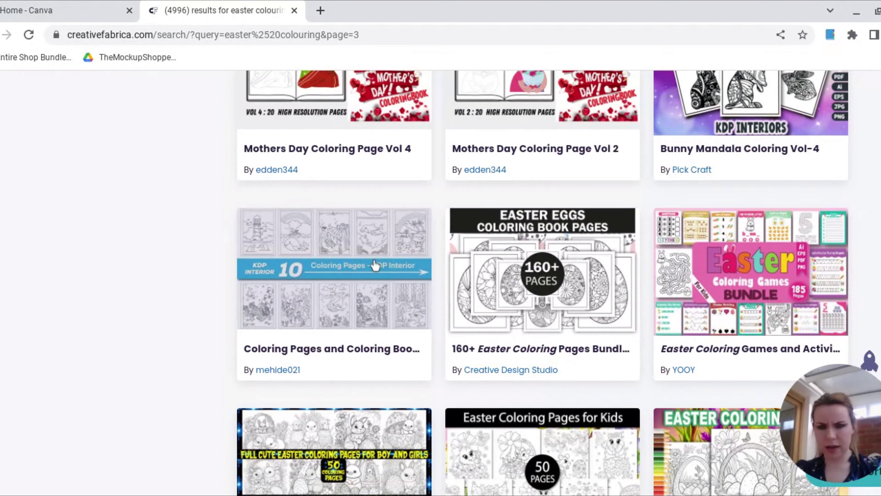
scroll(375, 264, "down", 1)
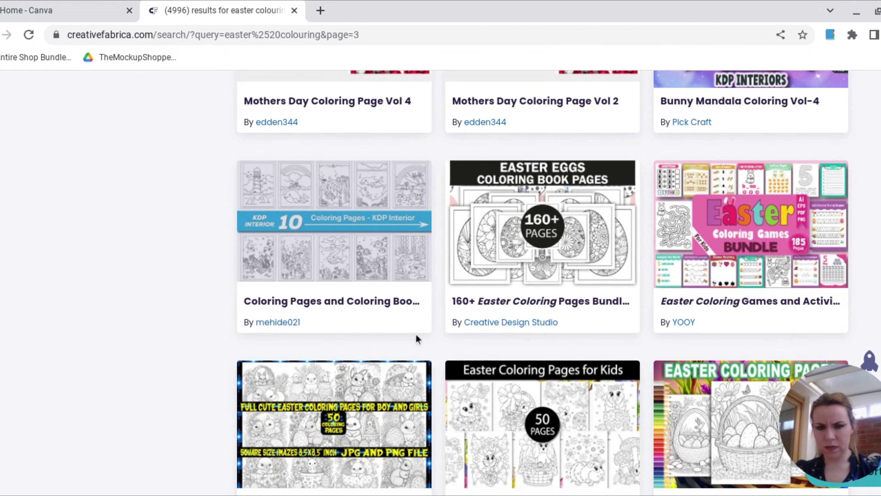
scroll(416, 337, "down", 4)
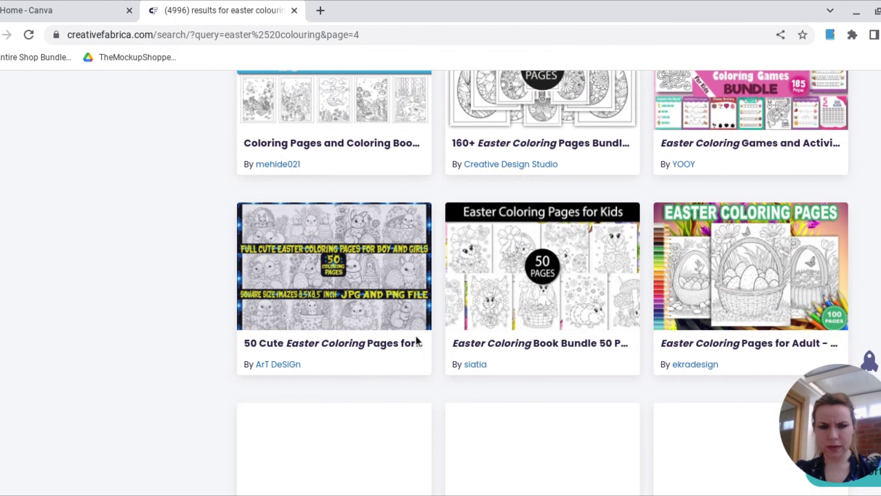
scroll(416, 339, "down", 2)
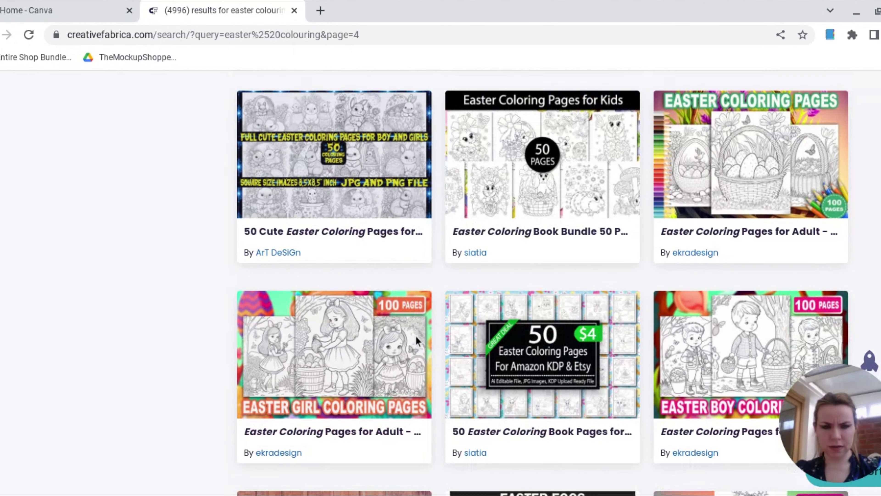
scroll(417, 335, "down", 12)
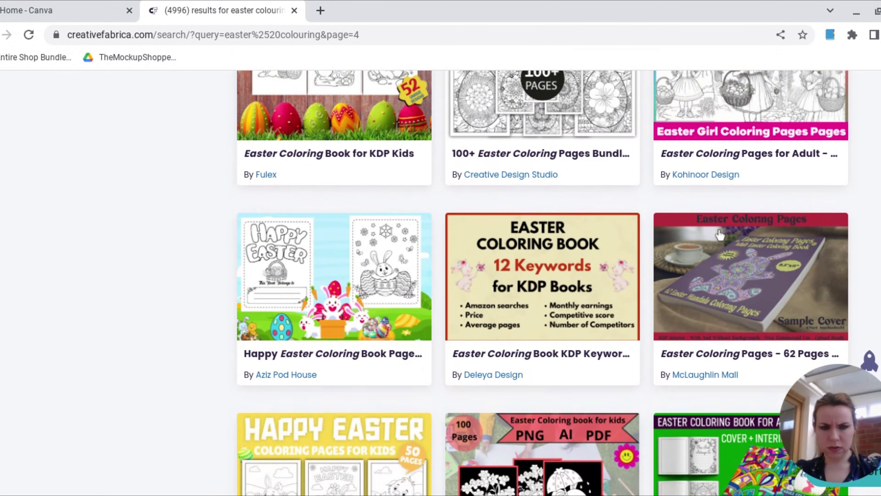
scroll(720, 235, "down", 20)
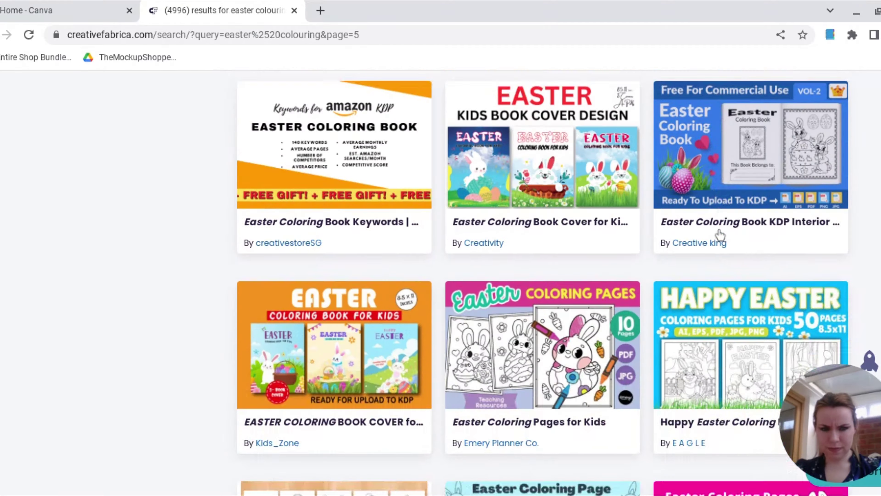
scroll(720, 234, "down", 20)
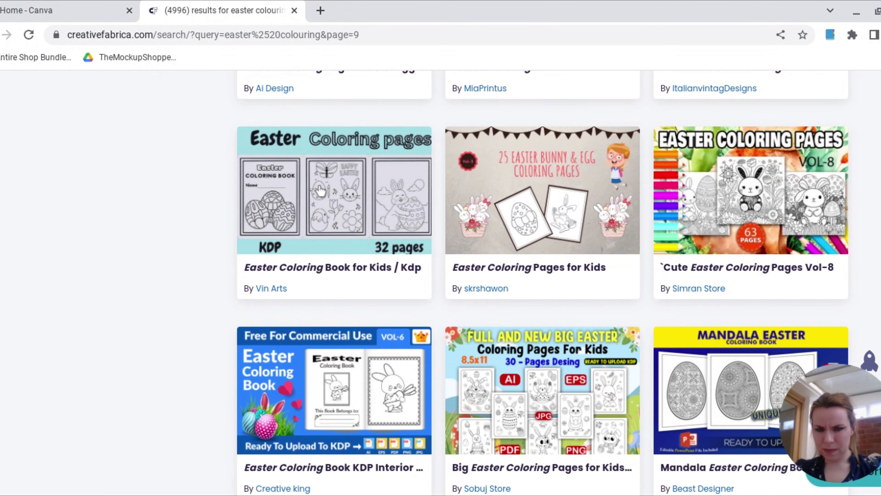
Open the "Easter Coloring Book for Kids / Kdp" product by Vin Arts and download it.
left_click(324, 197)
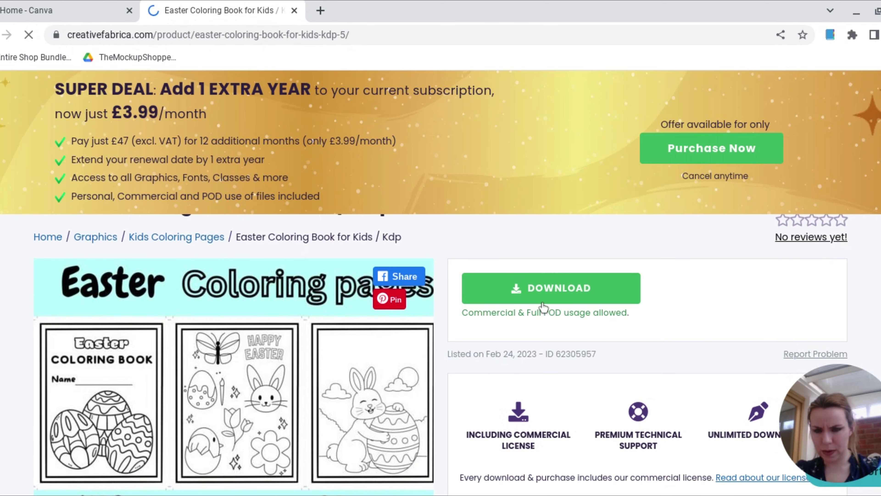
scroll(541, 305, "down", 5)
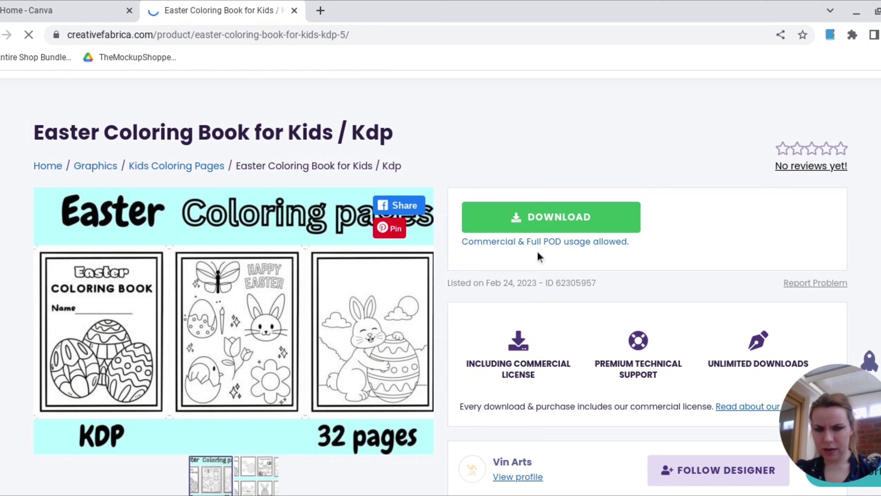
left_click(542, 221)
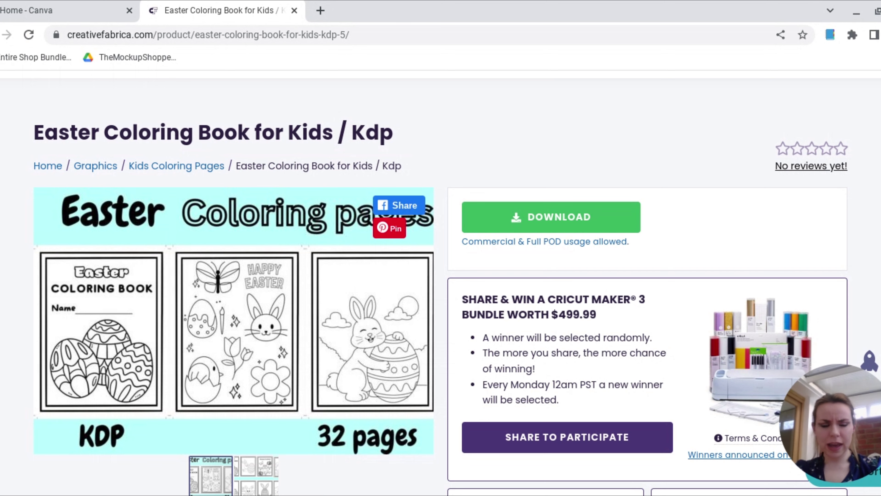
Switch to Canva and start a custom-size design with its dimensions in inches.
left_click(59, 16)
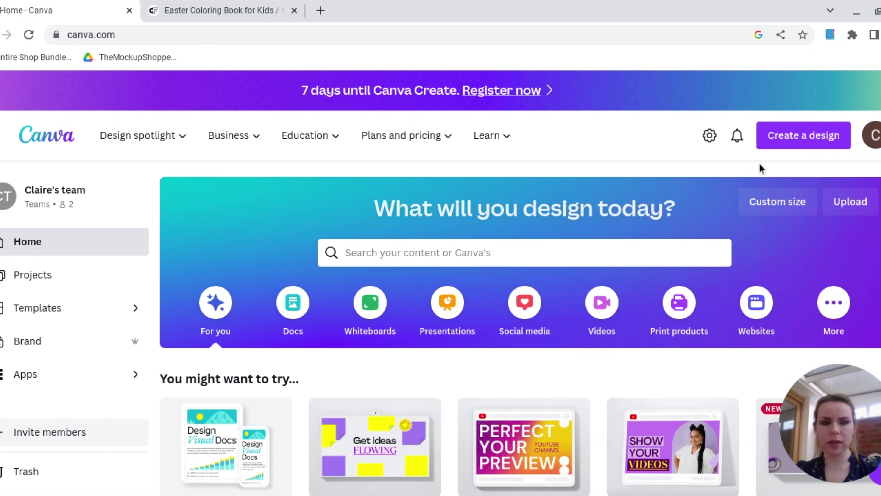
left_click(791, 138)
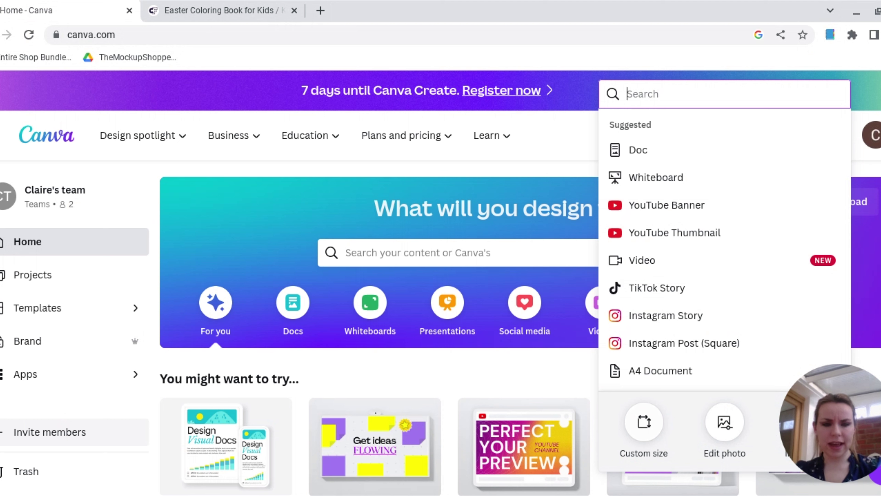
left_click(653, 432)
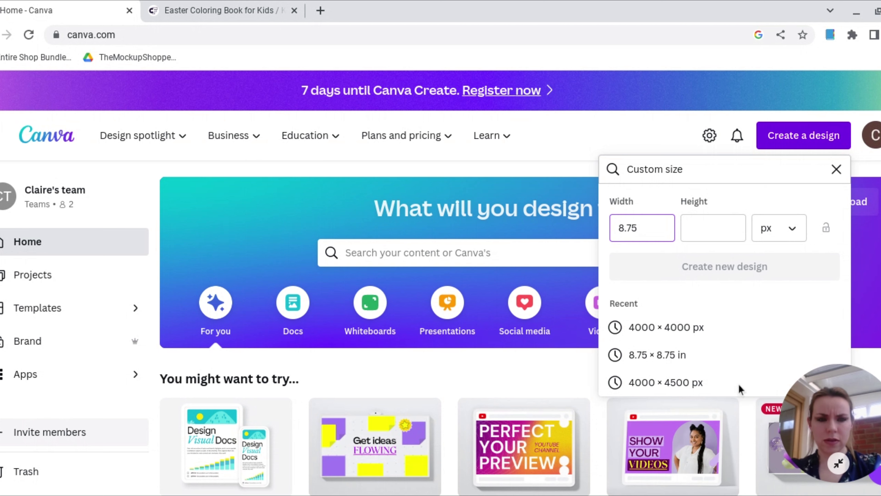
left_click(720, 224)
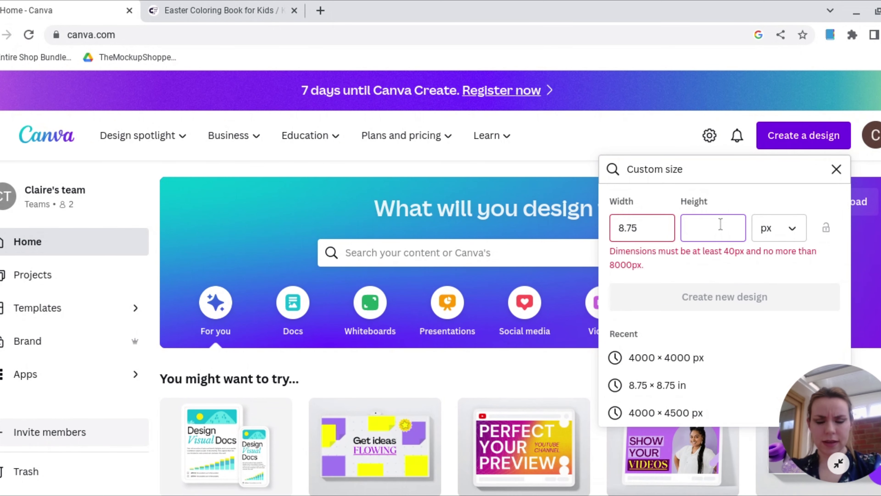
left_click(792, 239)
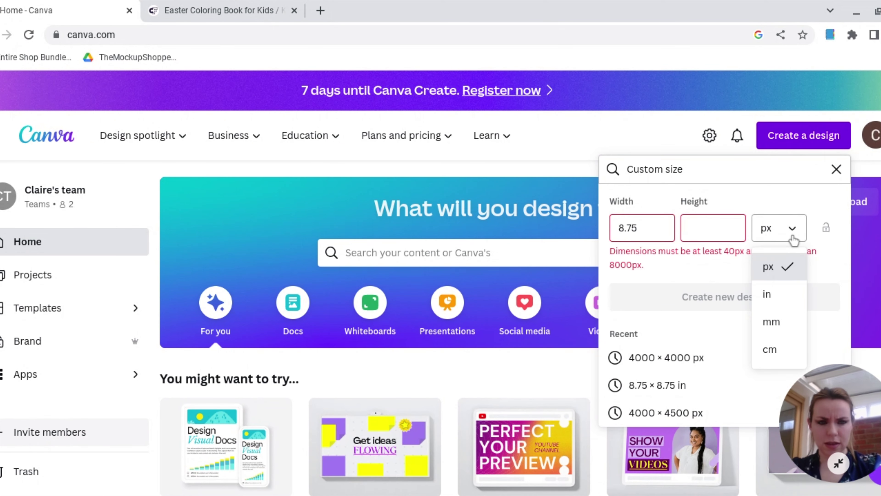
left_click(775, 306)
Set the custom design's width to 8.75 in and its height to 11 in.
left_click(641, 228)
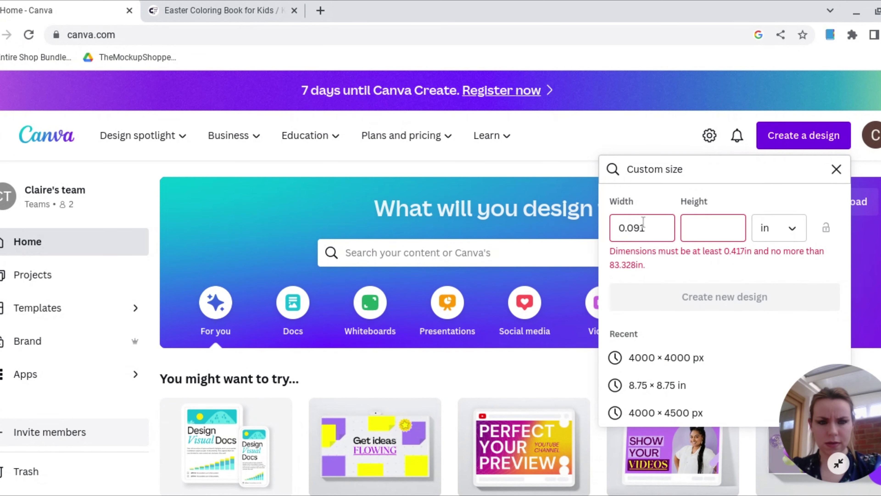
key("ctrl+a")
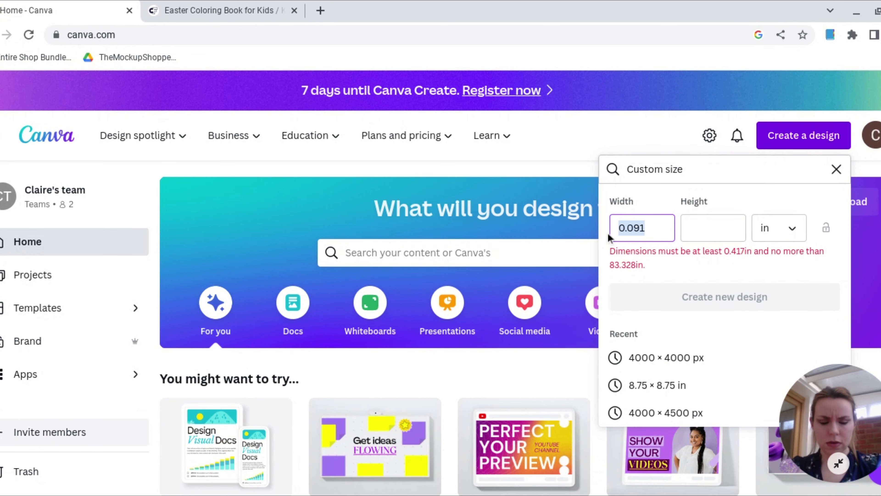
type("8.75")
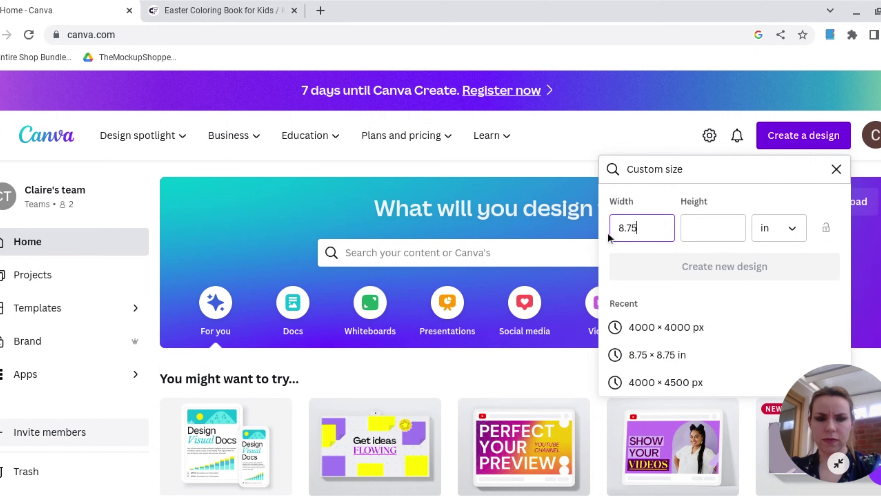
left_click(709, 228)
type("11")
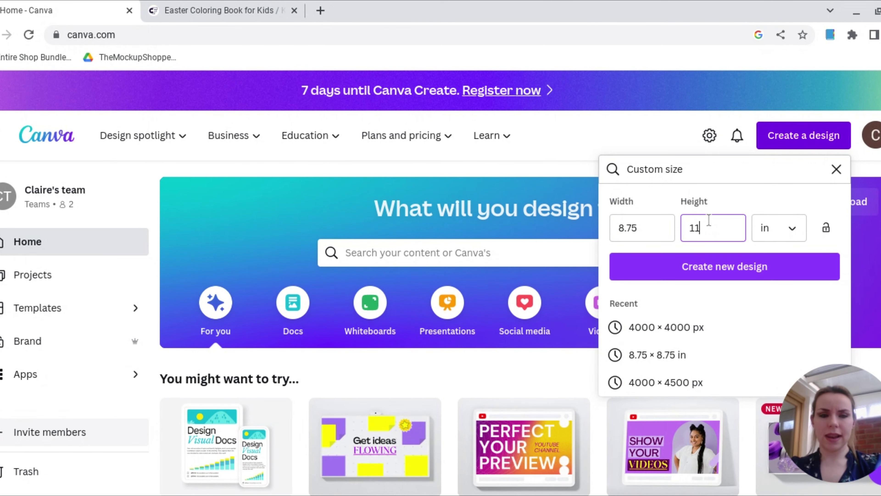
Set the custom design's height to 11.75 in and create the new design.
type(".")
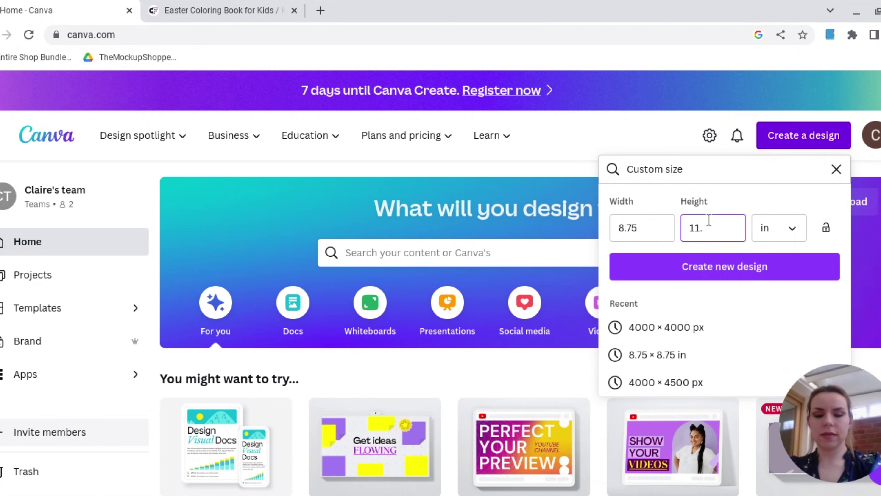
key("BackSpace")
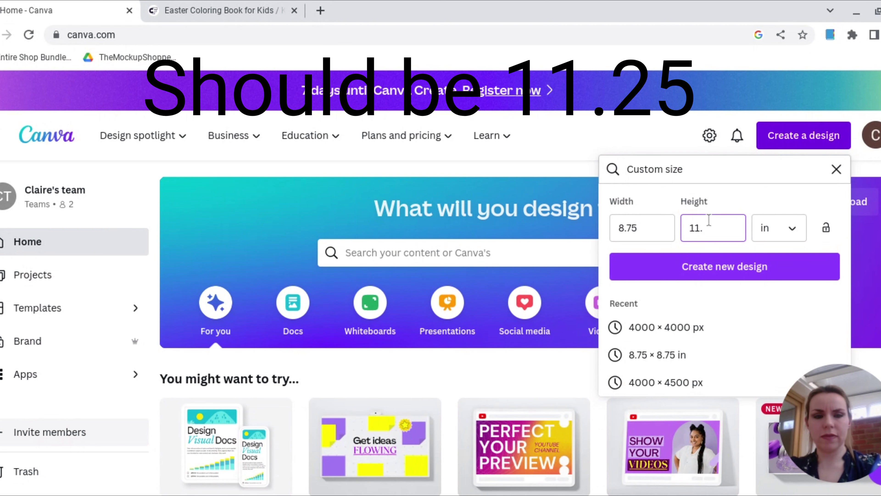
type("75")
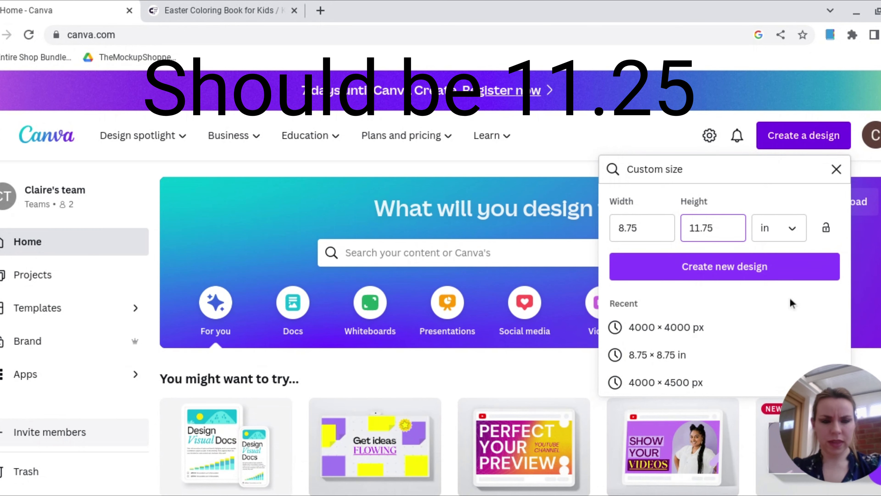
left_click(752, 266)
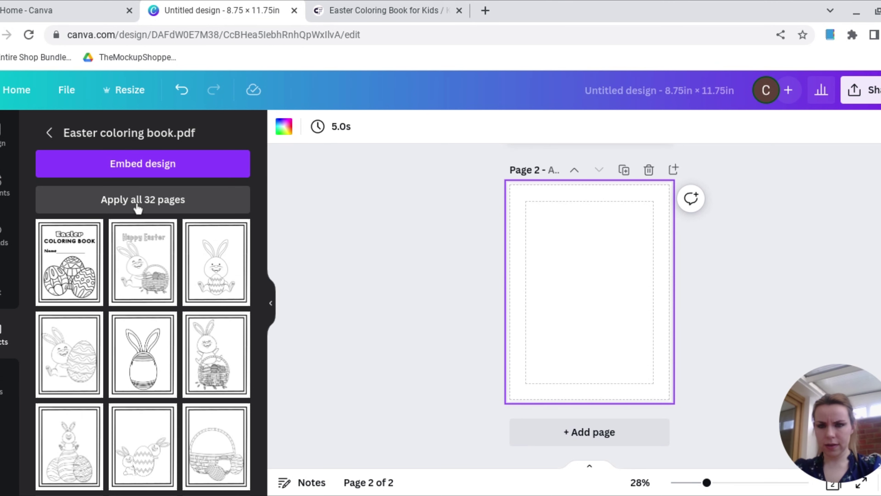
Apply all 32 pages of Easter coloring book.pdf to the design and look through the filled pages.
left_click(138, 208)
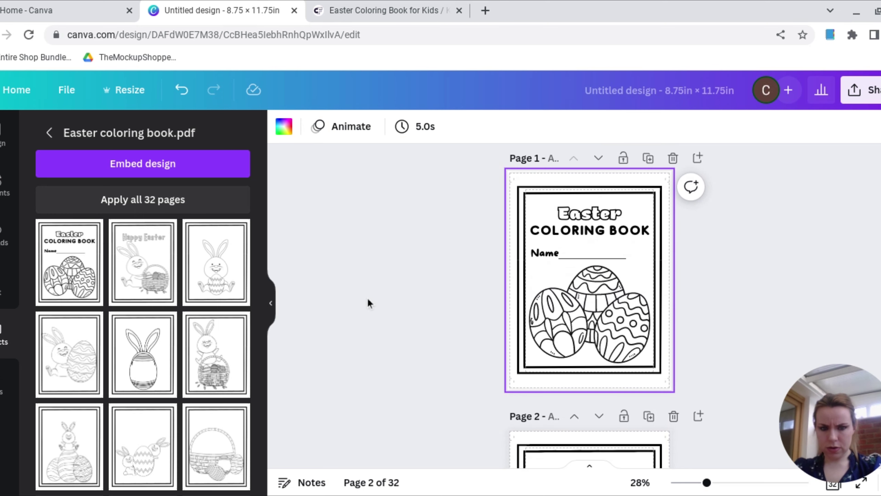
scroll(368, 299, "down", 15)
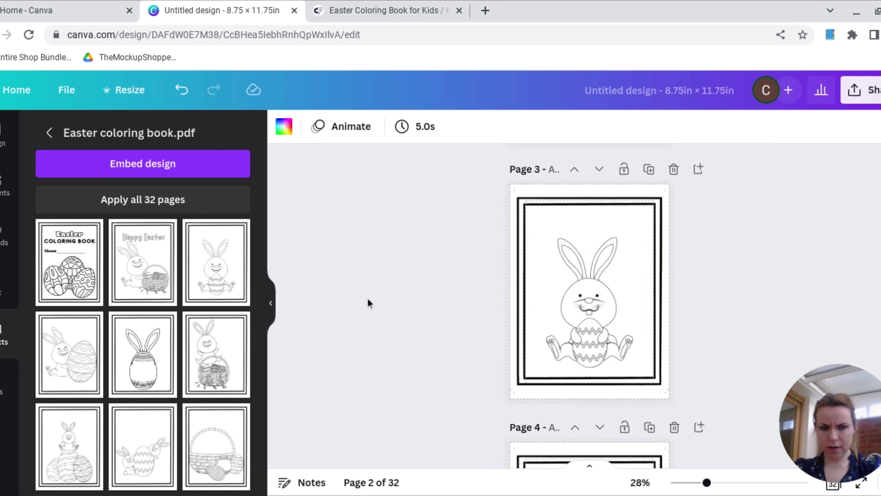
scroll(367, 299, "down", 8)
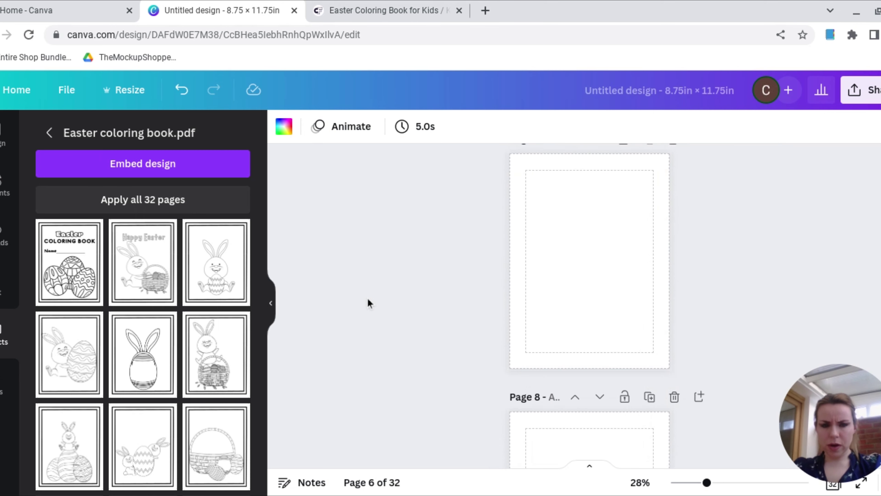
scroll(368, 302, "down", 10)
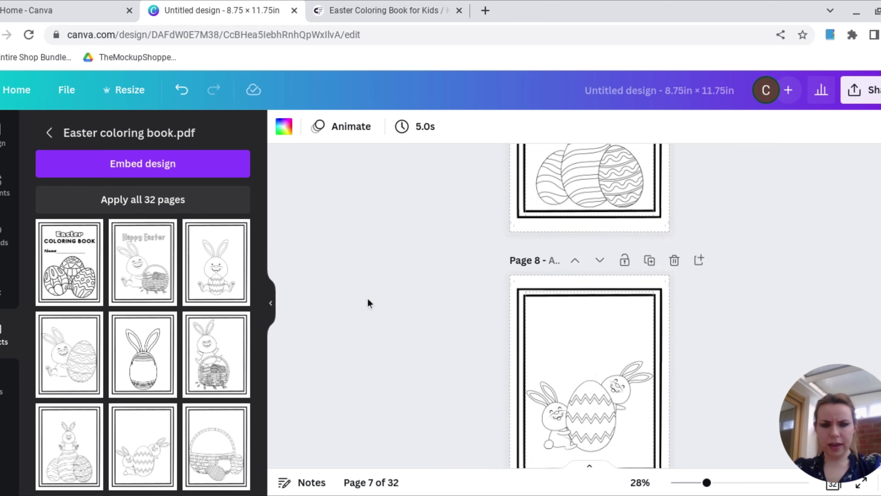
scroll(368, 302, "down", 12)
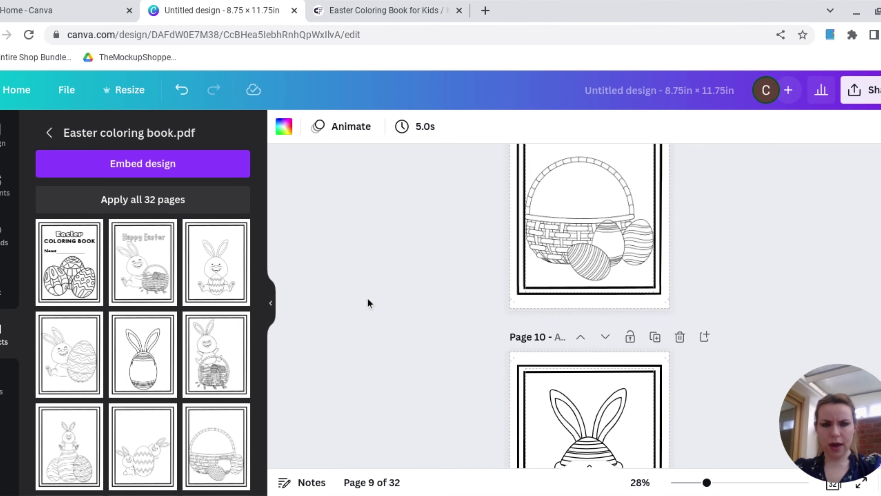
scroll(368, 303, "down", 7)
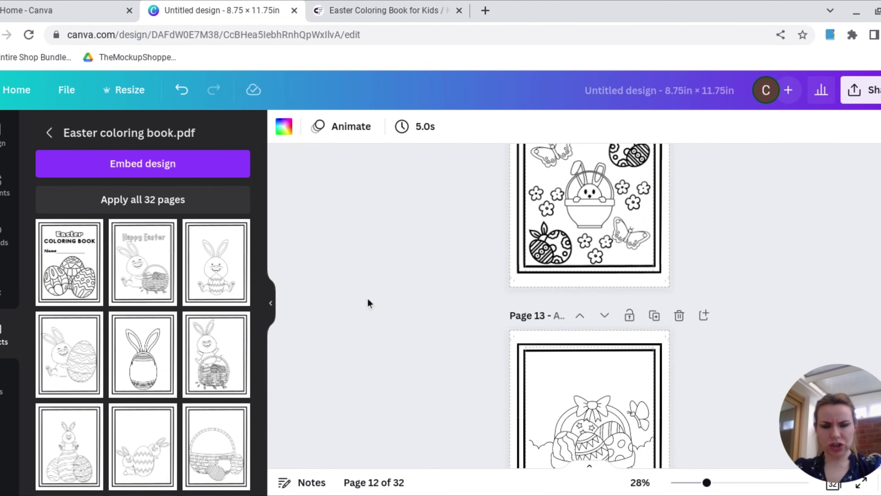
scroll(368, 303, "down", 12)
scroll(368, 303, "down", 12)
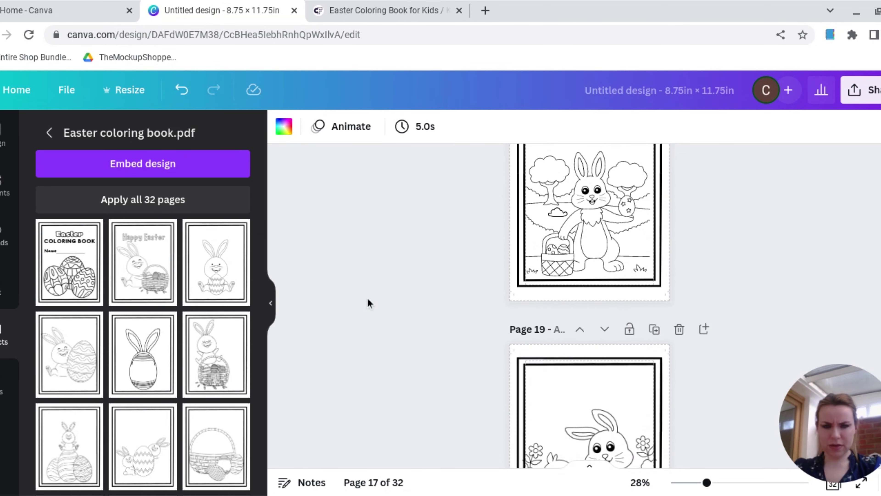
scroll(368, 303, "down", 14)
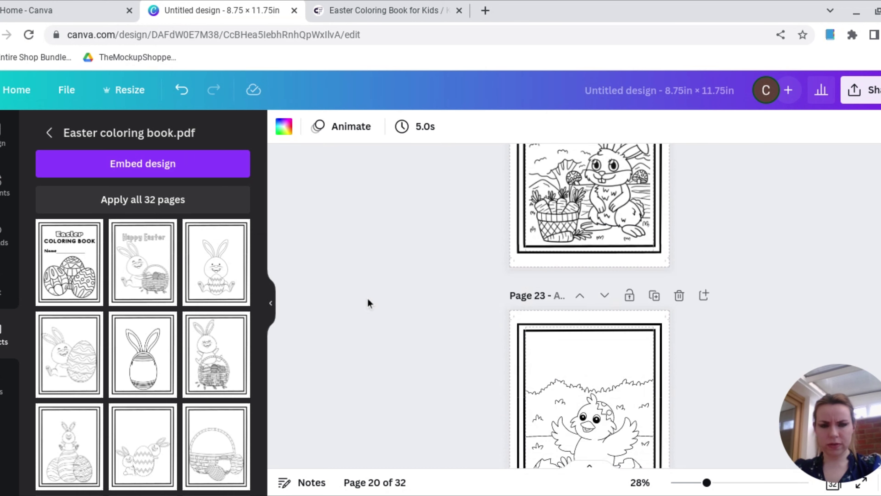
scroll(368, 299, "down", 15)
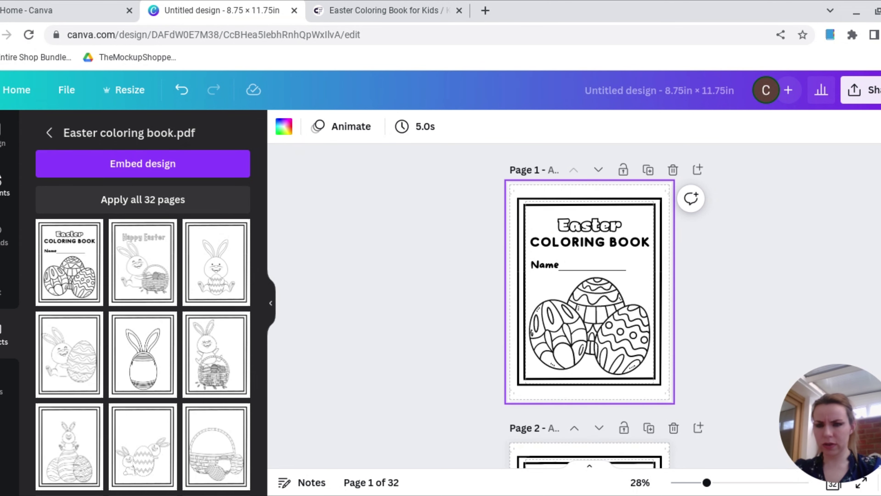
Add the flat-bottomed cloud from the uploads to page 2, shrink it and place it between the Happy Easter title and the egg basket.
left_click(4, 184)
left_click(3, 236)
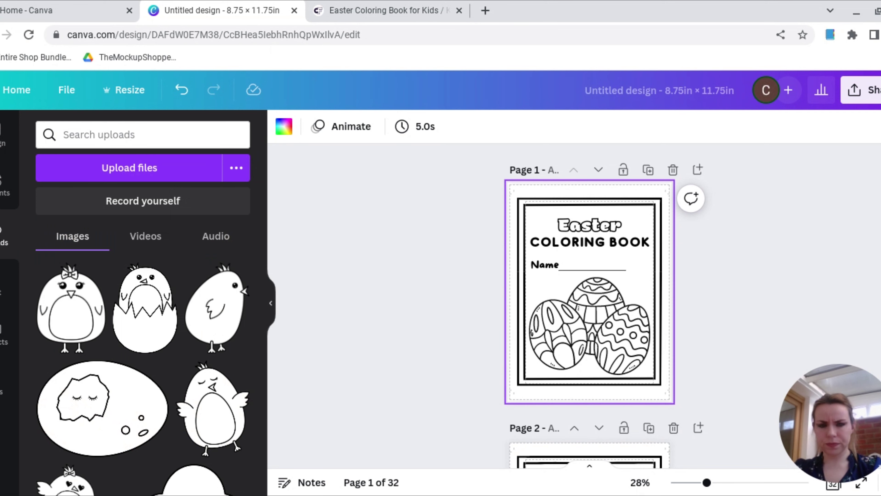
scroll(329, 309, "down", 5)
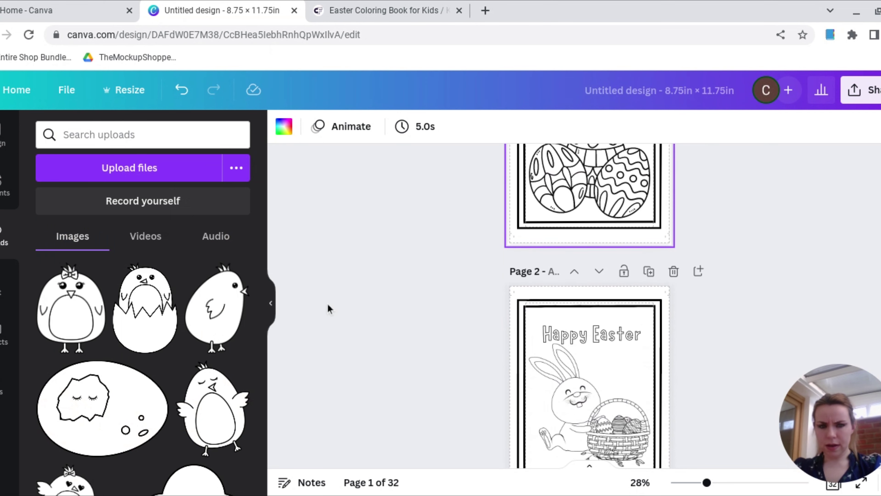
scroll(329, 308, "up", 4)
scroll(329, 308, "down", 6)
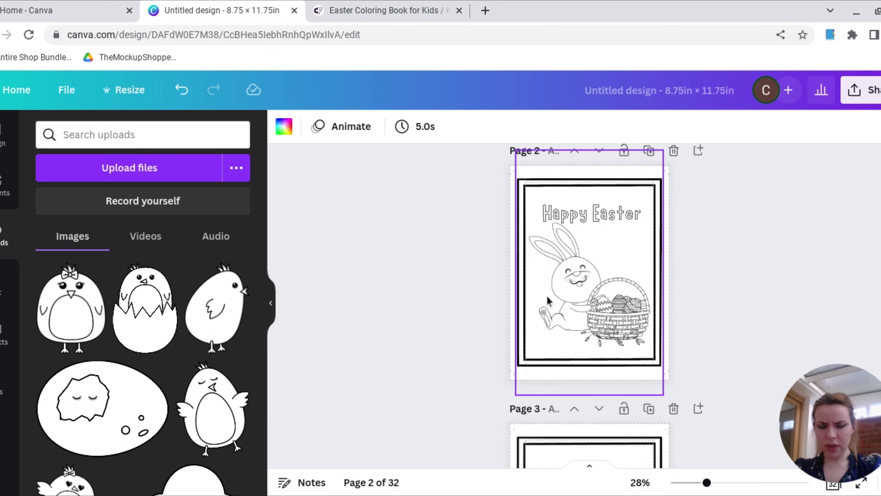
scroll(434, 355, "down", 3)
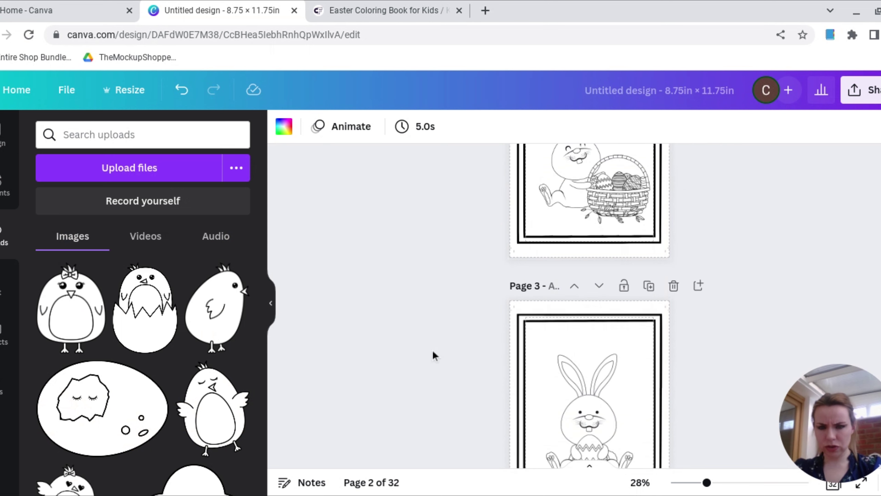
scroll(177, 346, "down", 5)
scroll(177, 341, "up", 2)
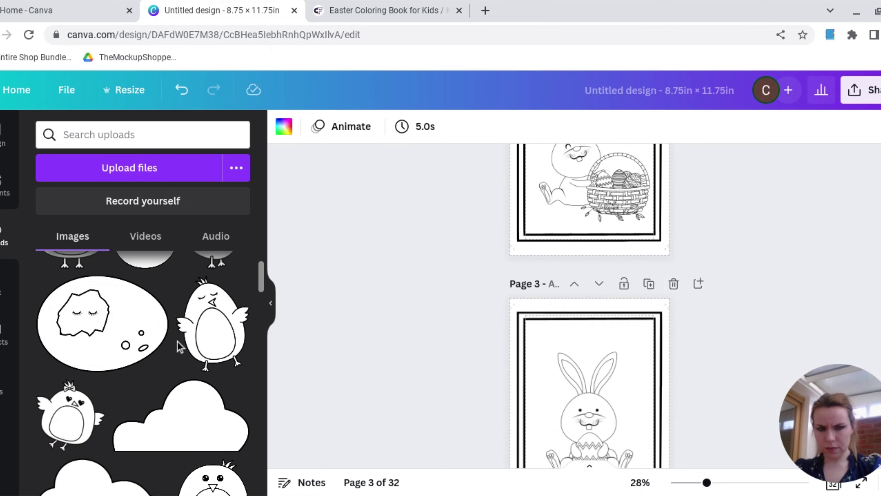
scroll(444, 271, "up", 3)
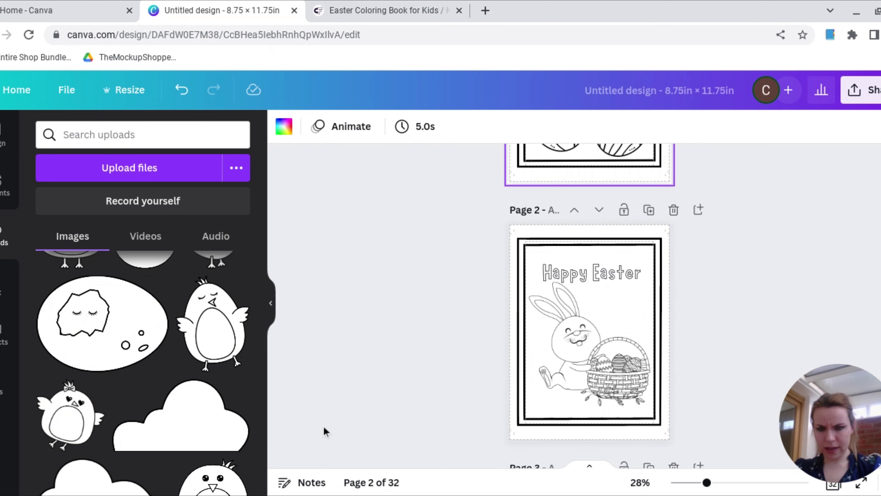
left_click(232, 421)
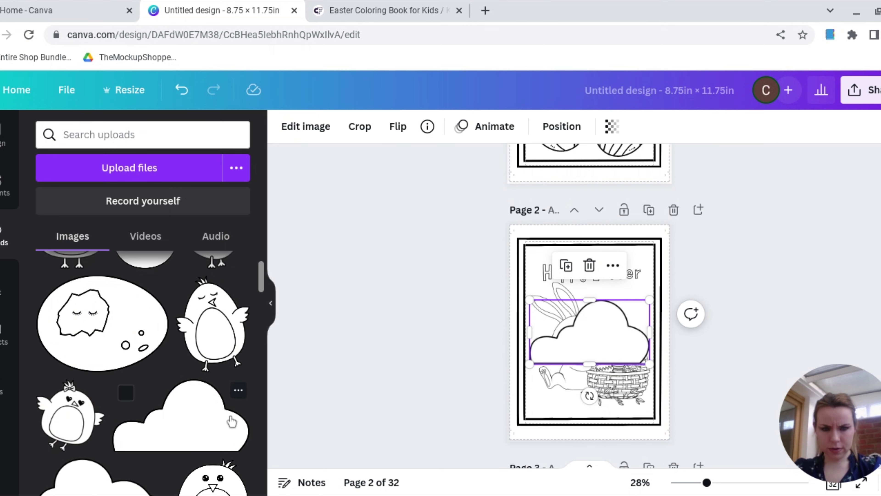
left_click_drag(530, 364, 633, 298)
left_click(686, 329)
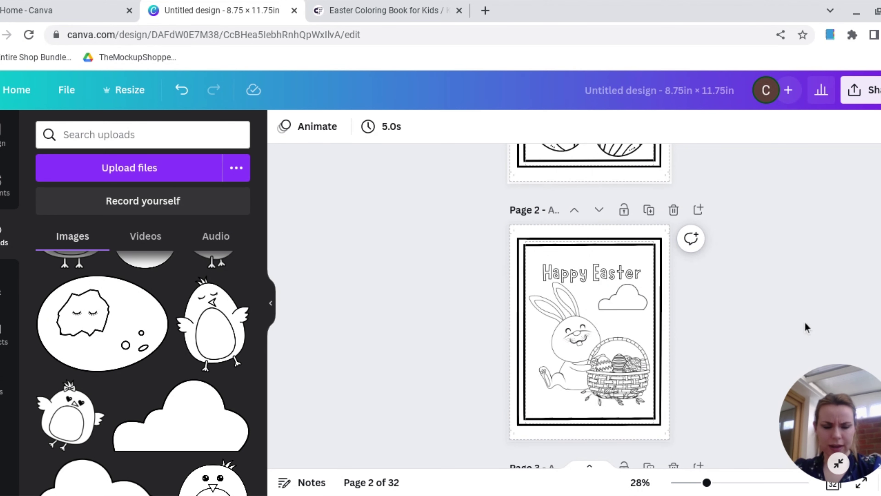
Add the two uploaded grass tufts to page 3, shrink them and place one over each of the bunny's feet.
scroll(792, 311, "down", 5)
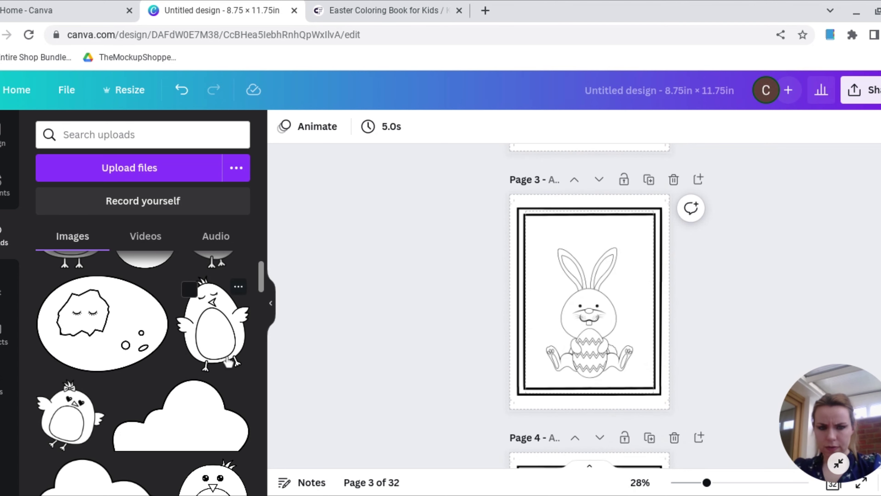
scroll(228, 361, "down", 5)
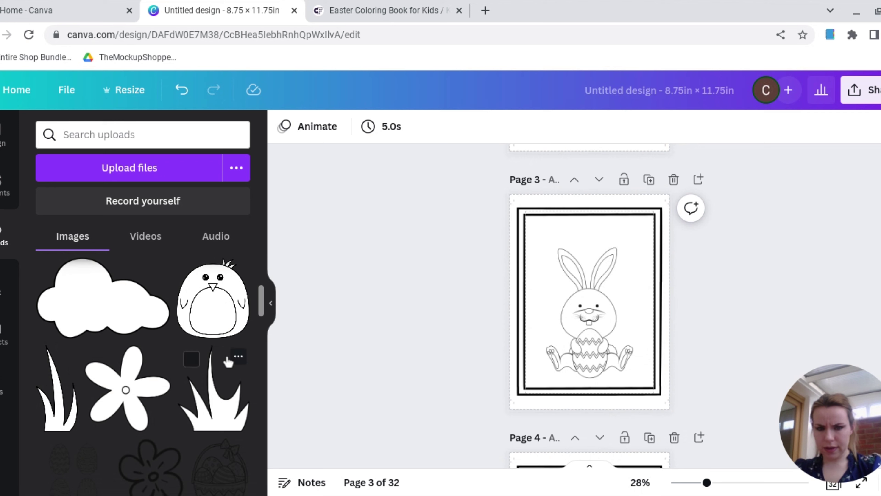
left_click(230, 413)
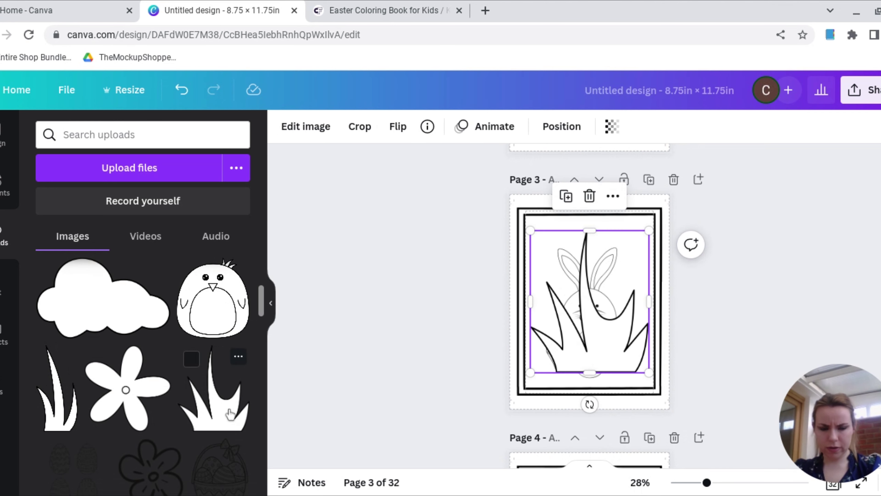
left_click_drag(531, 230, 616, 368)
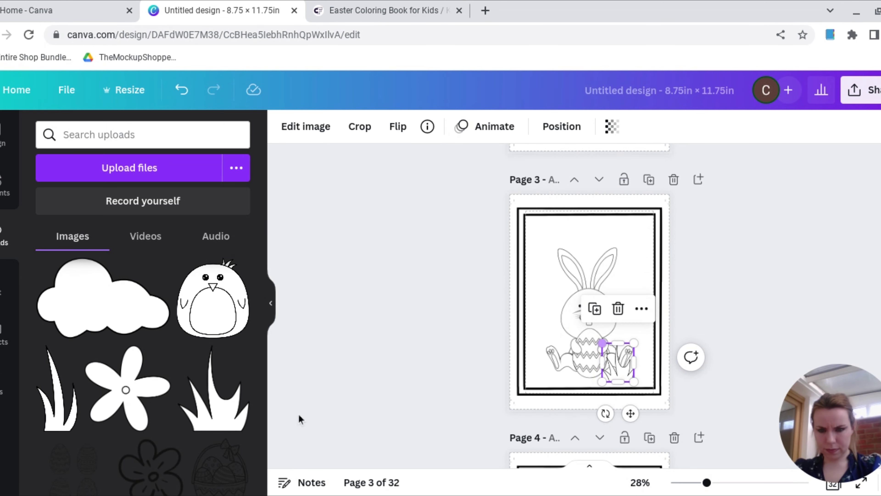
left_click(63, 409)
left_click_drag(551, 220, 600, 324)
left_click_drag(614, 362, 562, 358)
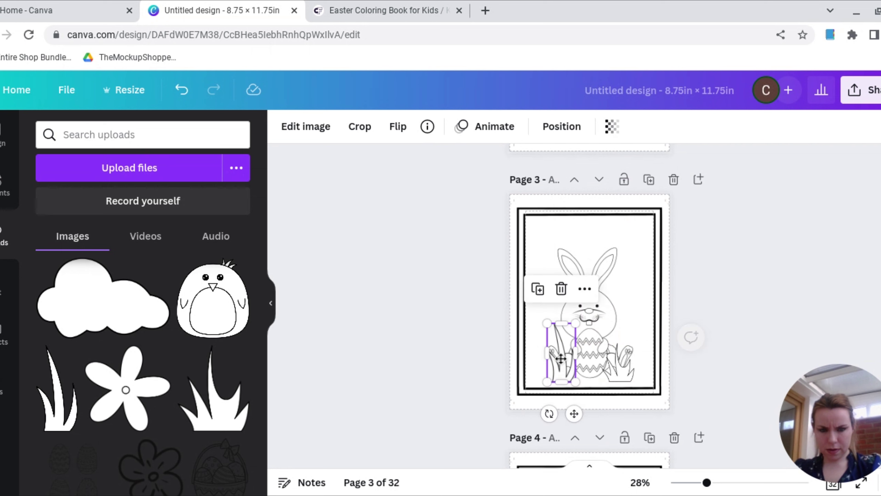
Add the uploaded five-petal flower to page 3, shrink it and place it on the bunny's head between the ears.
left_click(150, 389)
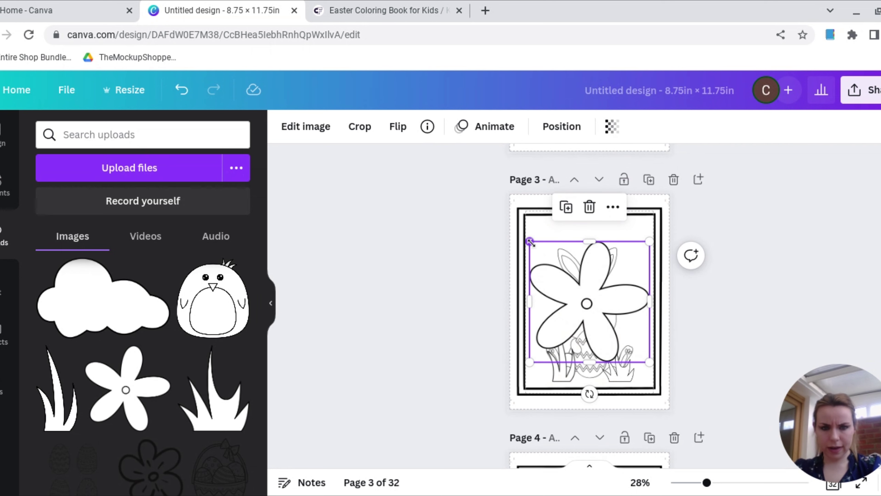
left_click_drag(531, 242, 605, 293)
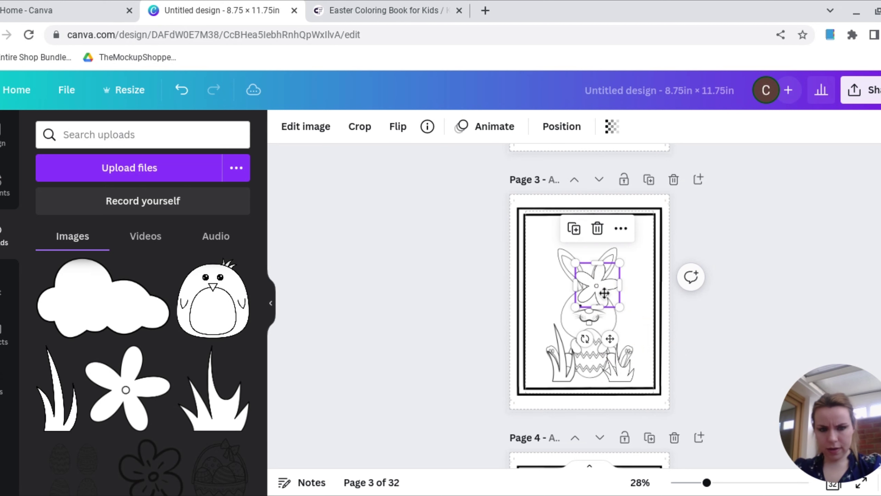
left_click(755, 327)
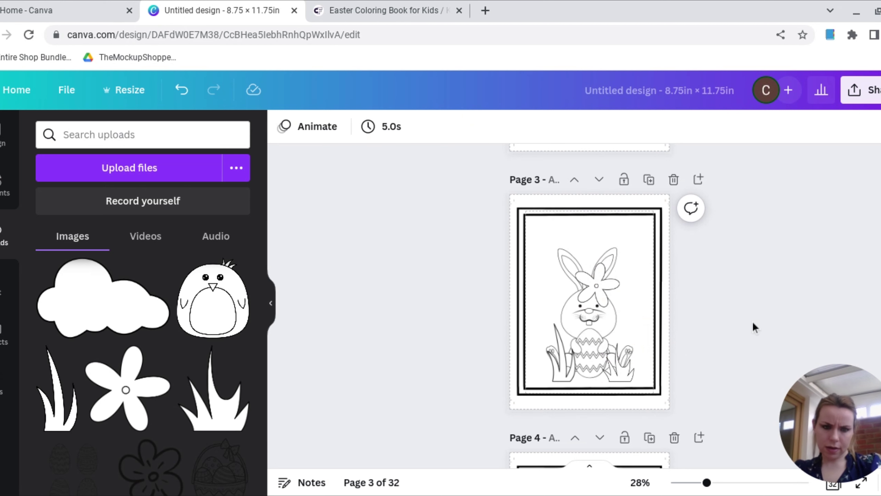
left_click(598, 274)
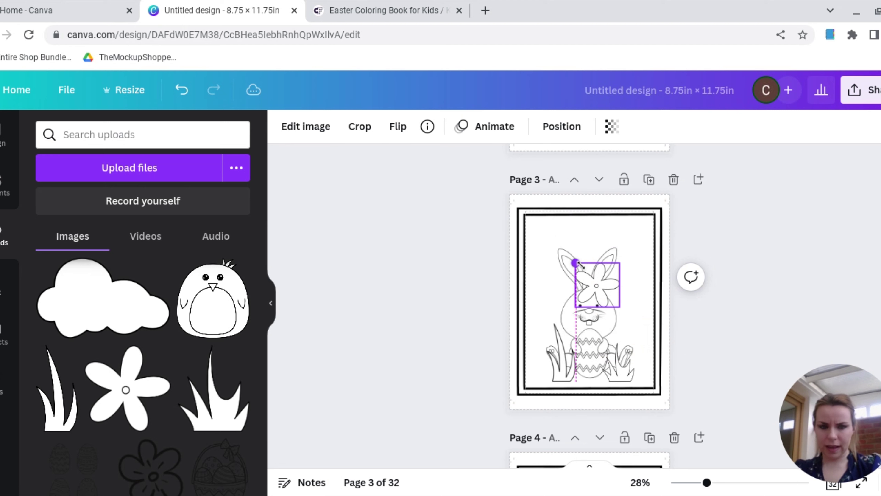
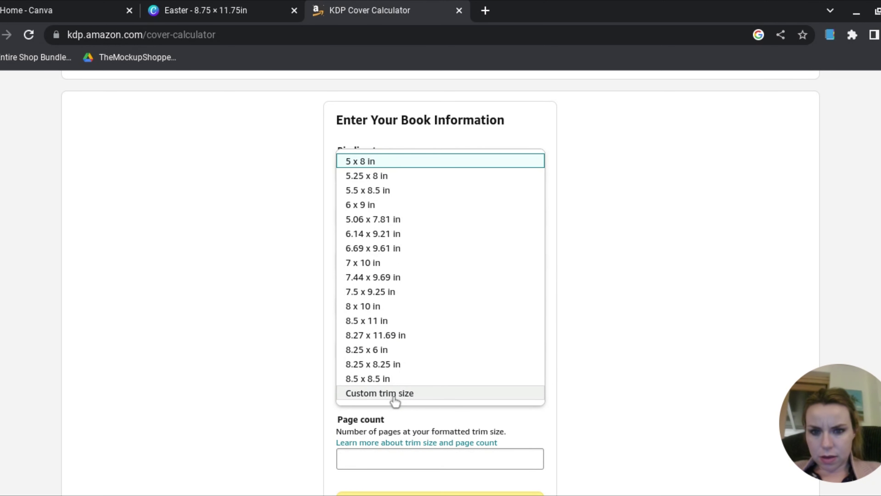
In the KDP Cover Calculator, set the interior trim size to 8.5 x 11 in and the page count to 50, and calculate the dimensions.
left_click(379, 325)
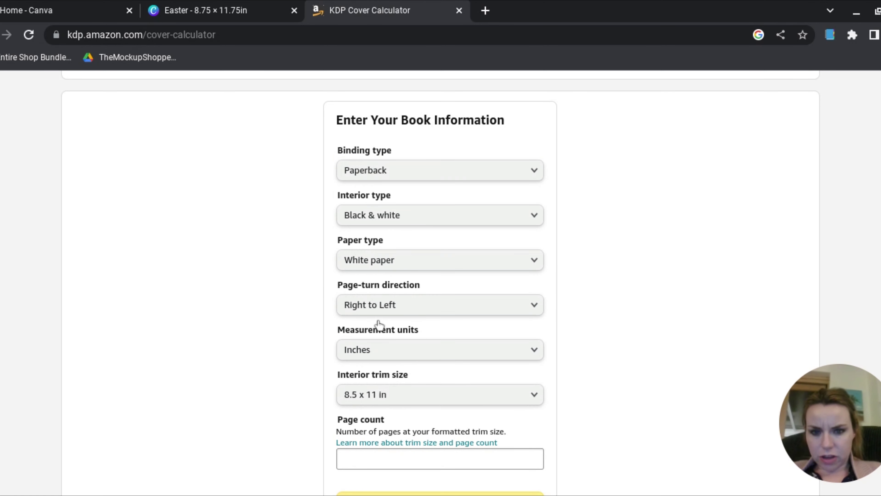
scroll(380, 324, "down", 4)
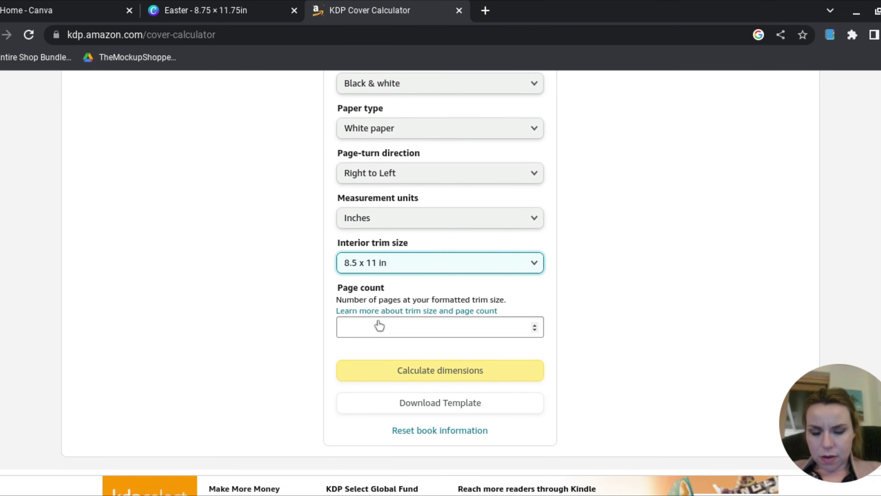
left_click(378, 321)
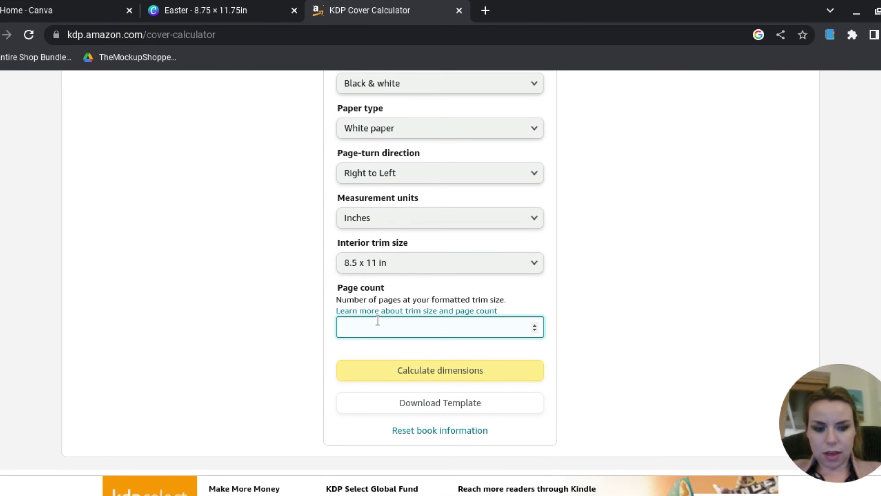
left_click(384, 362)
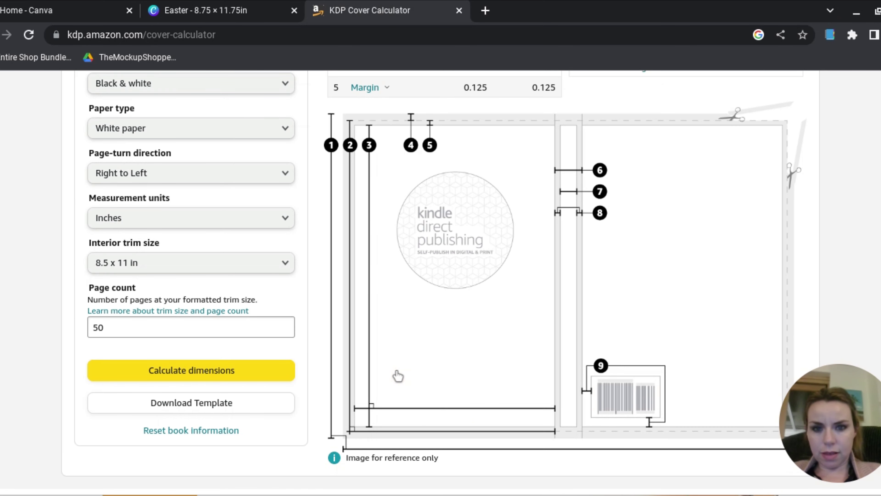
Download the paperback cover template for the calculated 8.5 x 11 in, 50-page book.
scroll(398, 376, "up", 4)
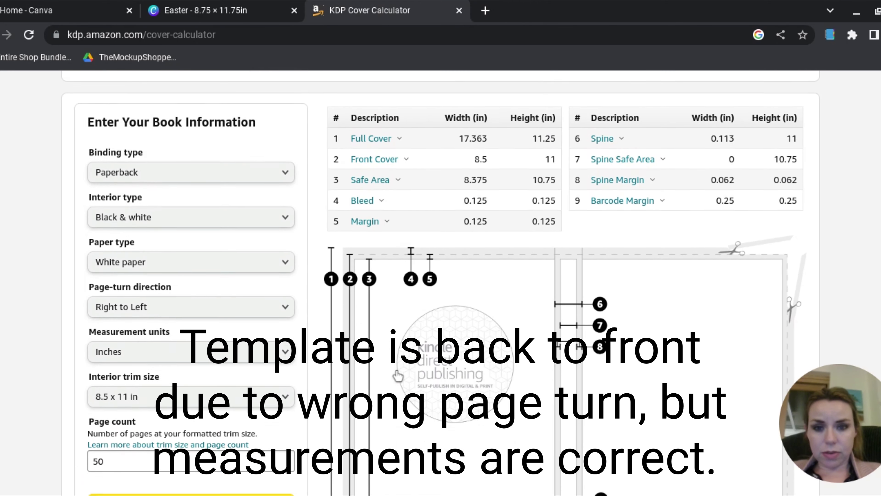
scroll(398, 376, "down", 5)
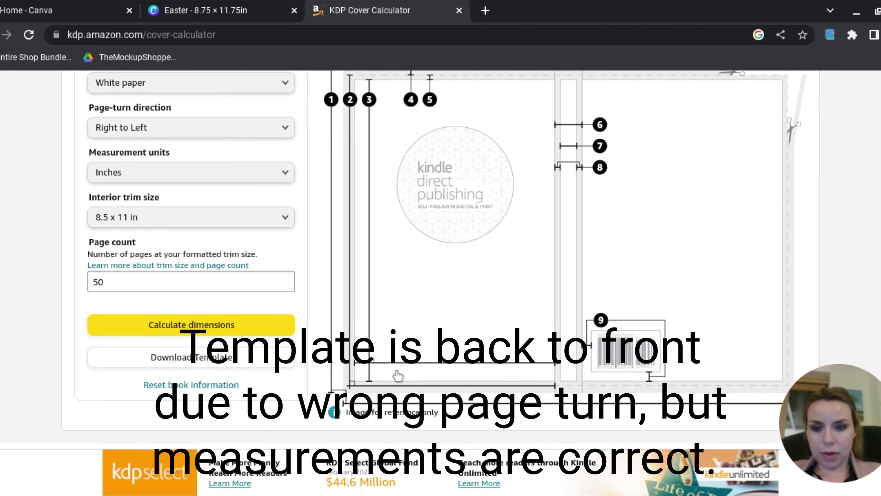
left_click(277, 361)
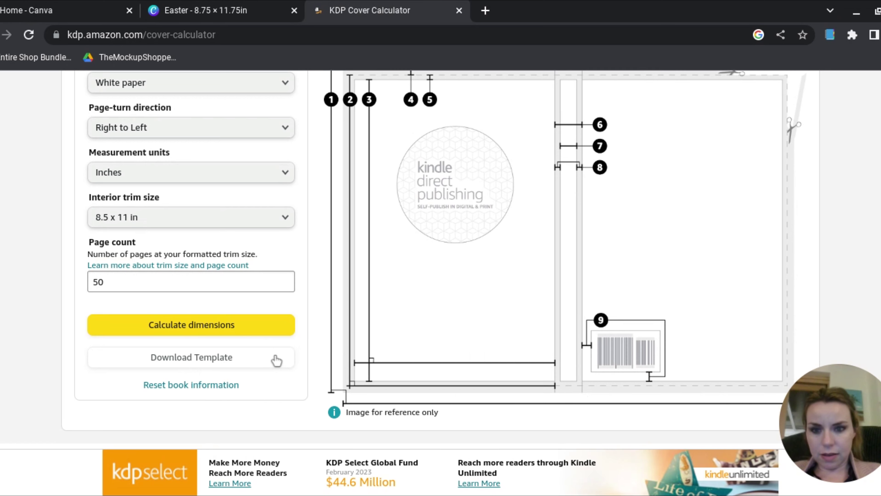
In Canva, create a new custom-size design 17.363 in wide and 11.25 in high for the full cover.
scroll(371, 359, "up", 5)
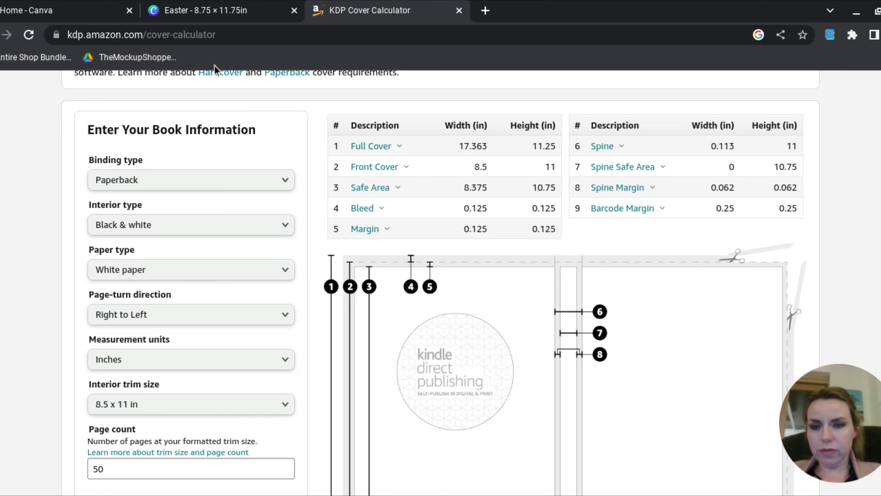
left_click(65, 20)
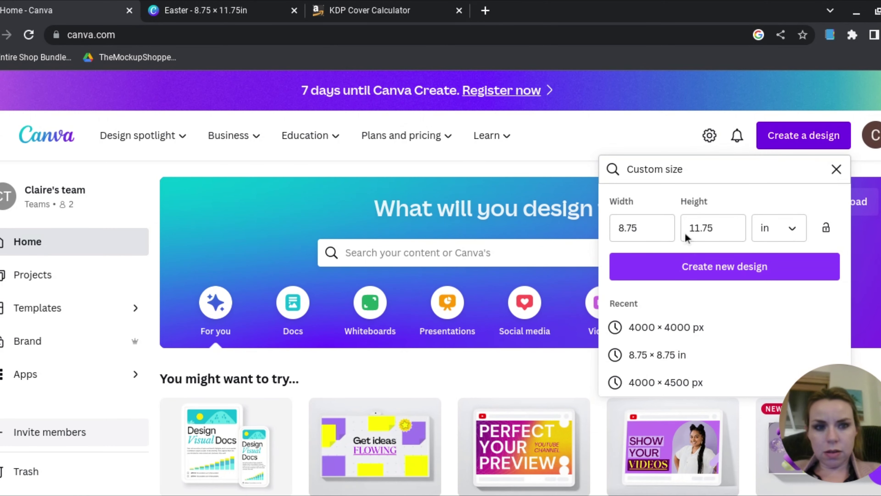
left_click_drag(652, 228, 596, 230)
key("BackSpace")
type("17.363")
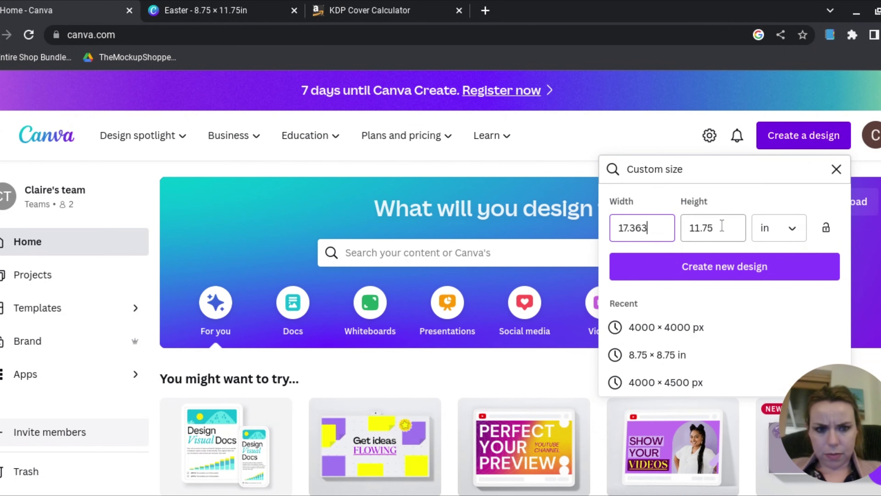
left_click(720, 226)
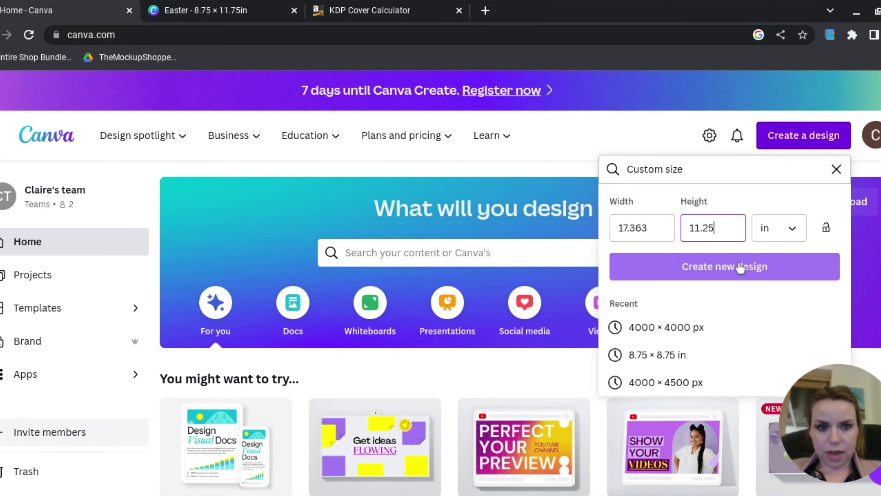
left_click(740, 268)
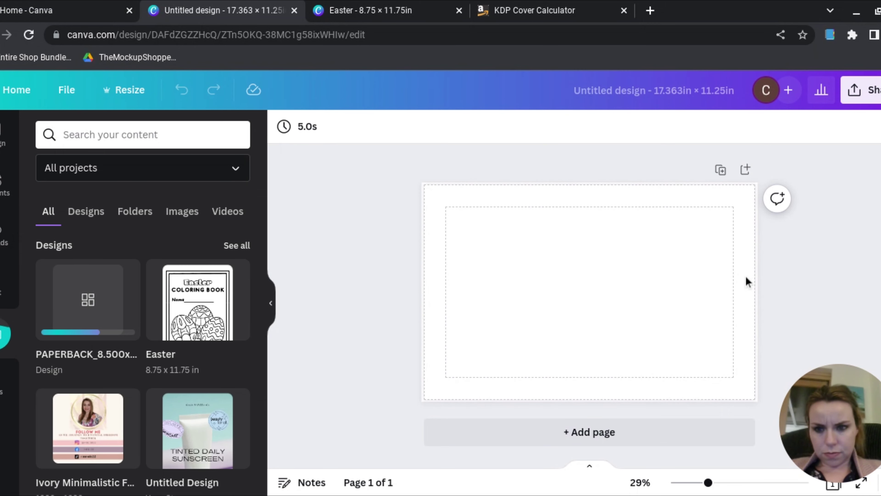
Add the imported KDP paperback cover template from the projects to the blank page and select it.
left_click(97, 299)
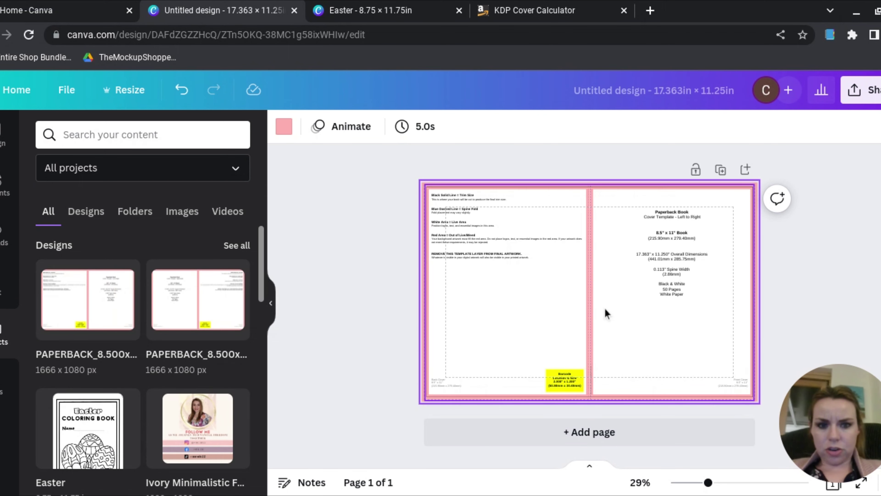
scroll(605, 308, "up", 3)
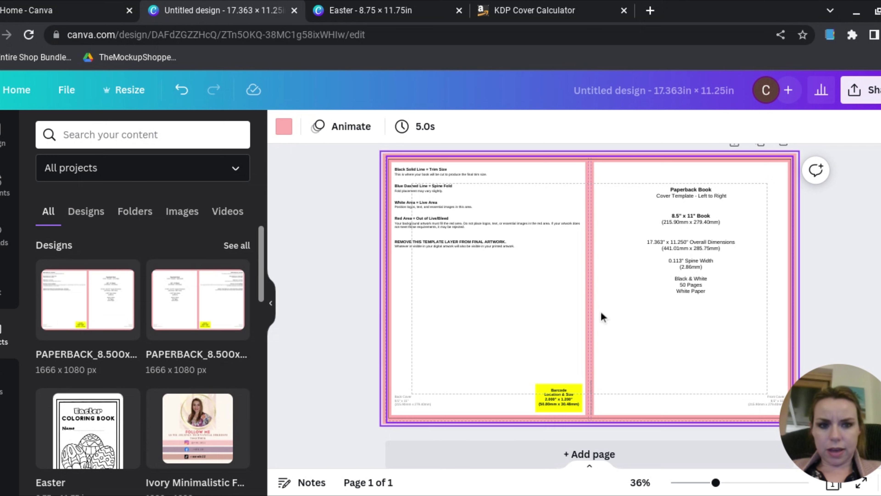
scroll(599, 311, "up", 1)
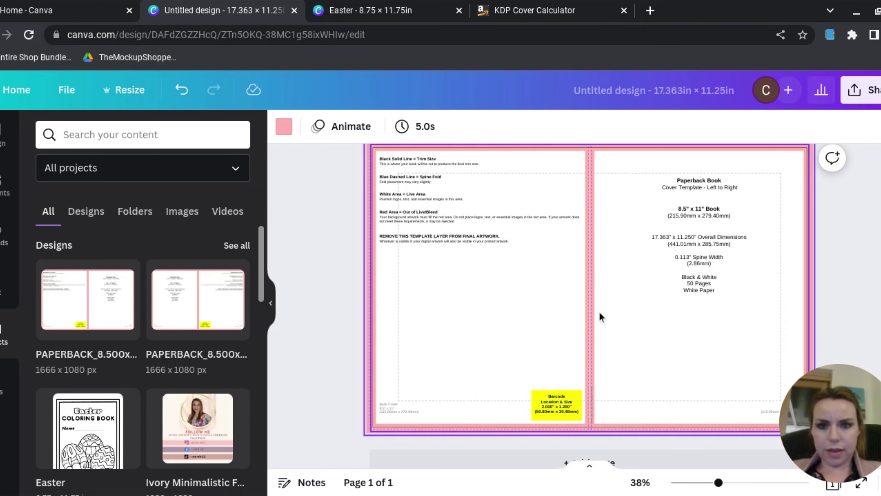
left_click(599, 311)
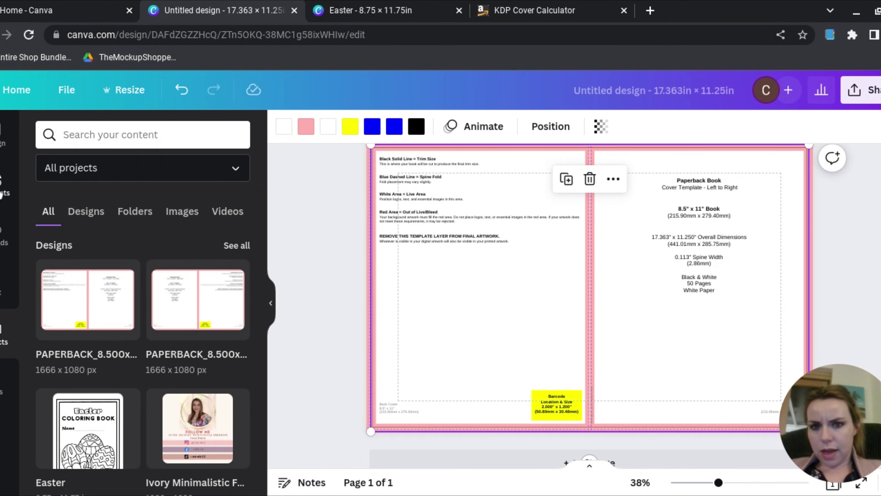
Search the graphic elements for "background" and add the pink brush-stroke rectangle to the cover.
left_click(1, 189)
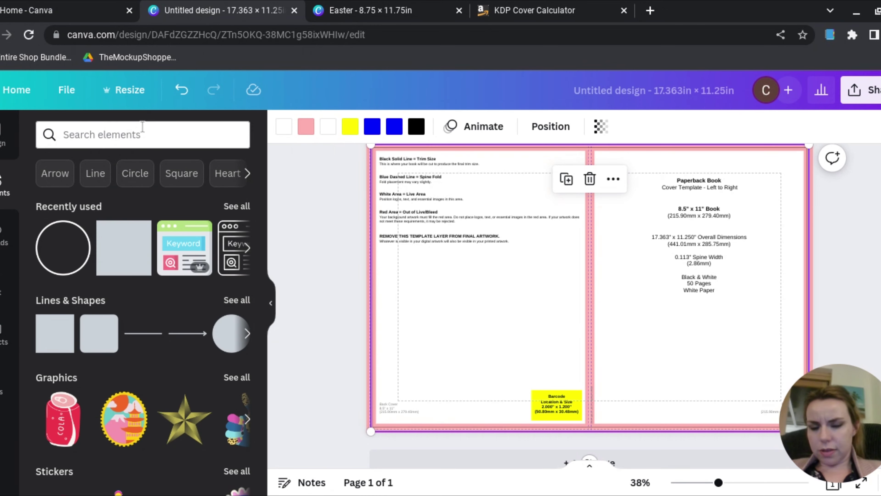
left_click(148, 134)
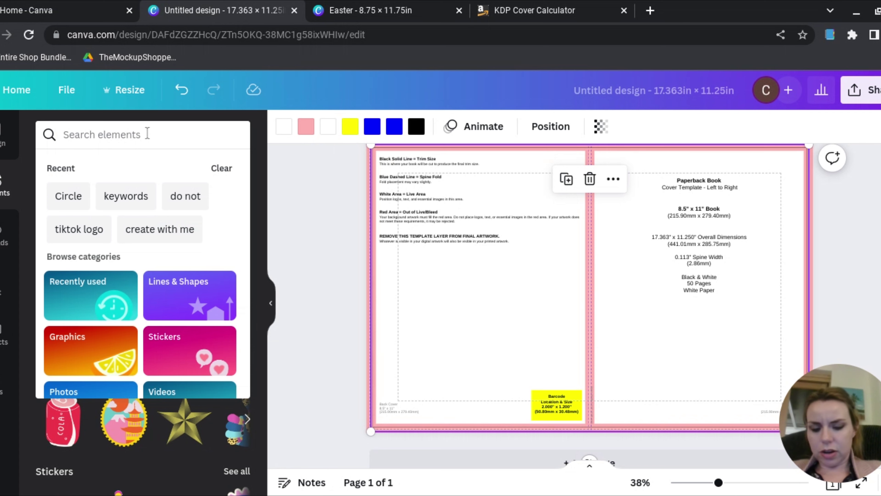
type("backgrou")
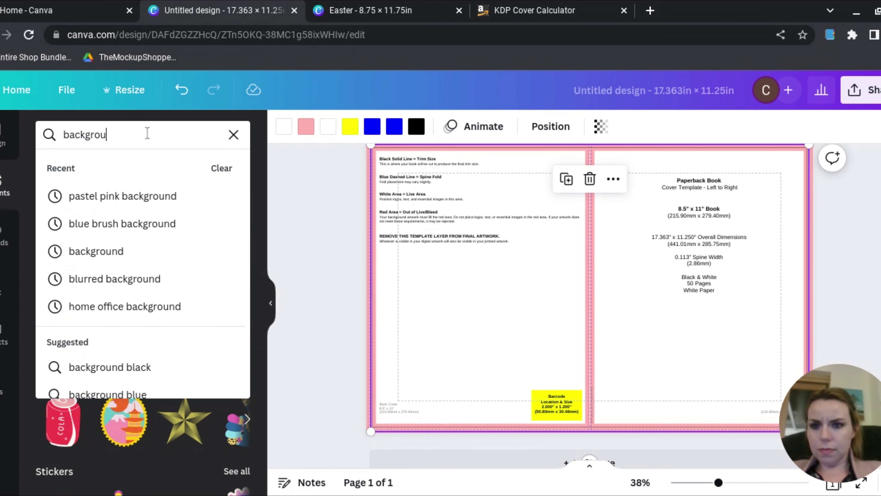
type("nd")
key("Return")
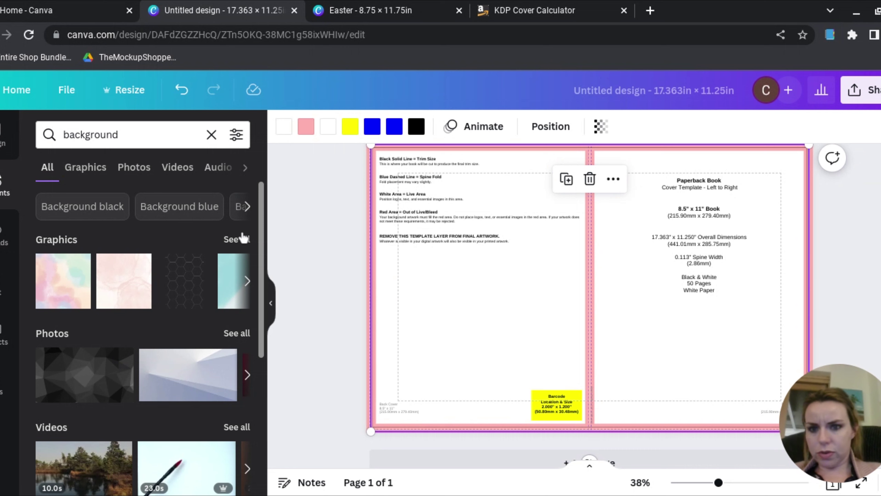
left_click(240, 241)
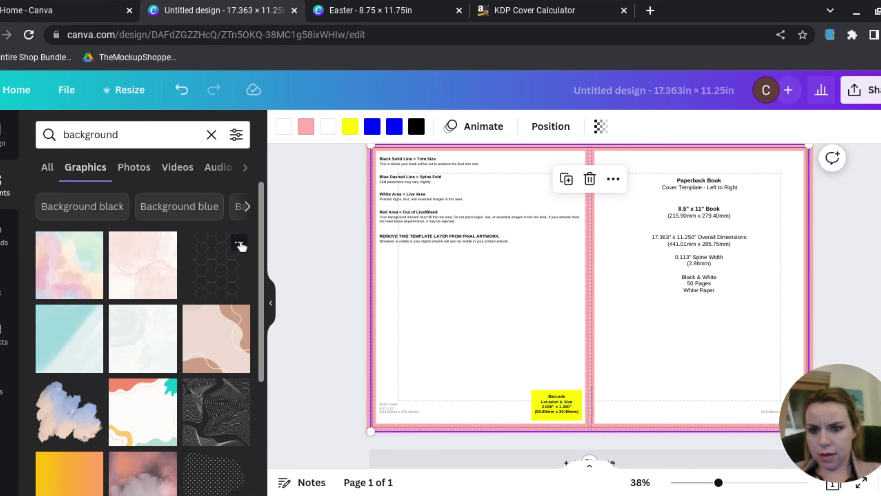
scroll(242, 246, "down", 10)
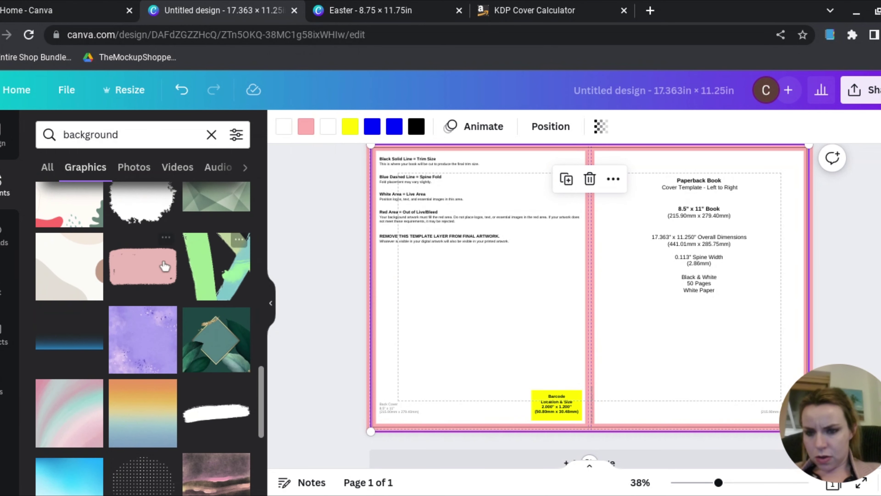
left_click(138, 271)
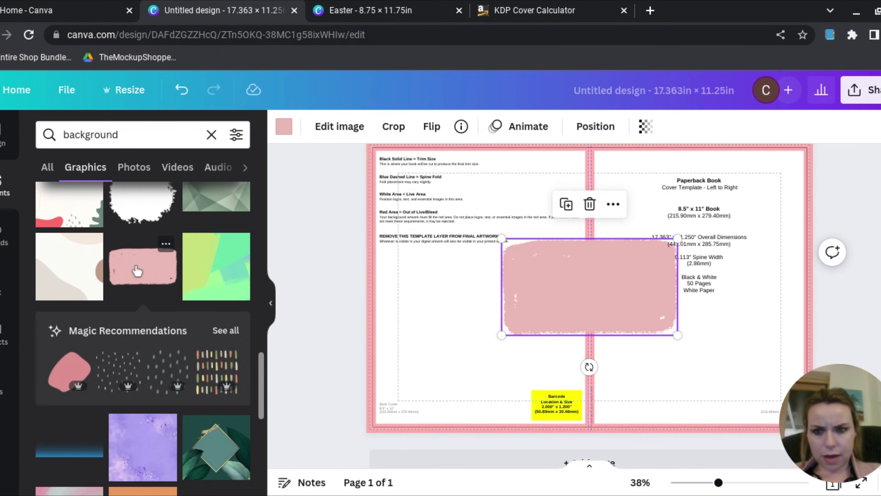
Add the pastel pink gradient background graphic, enlarge it to span the whole cover and send it to the back.
scroll(138, 270, "down", 7)
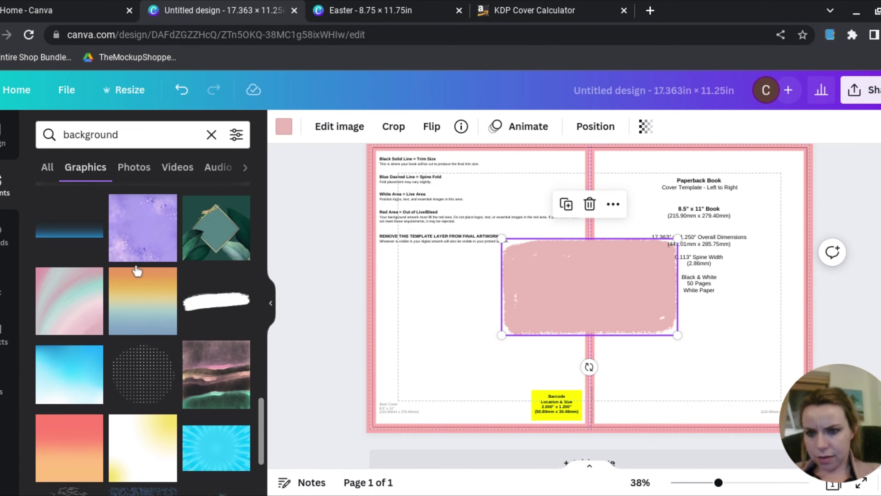
scroll(138, 271, "down", 10)
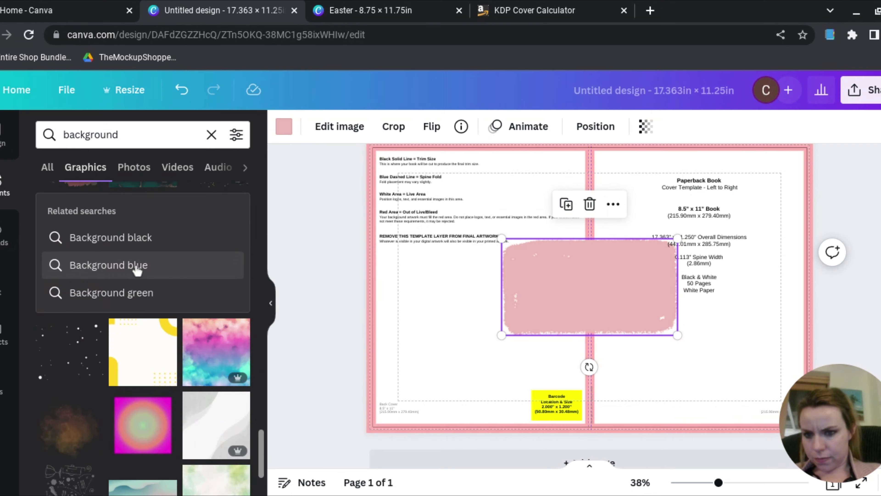
scroll(137, 270, "down", 5)
left_click(226, 432)
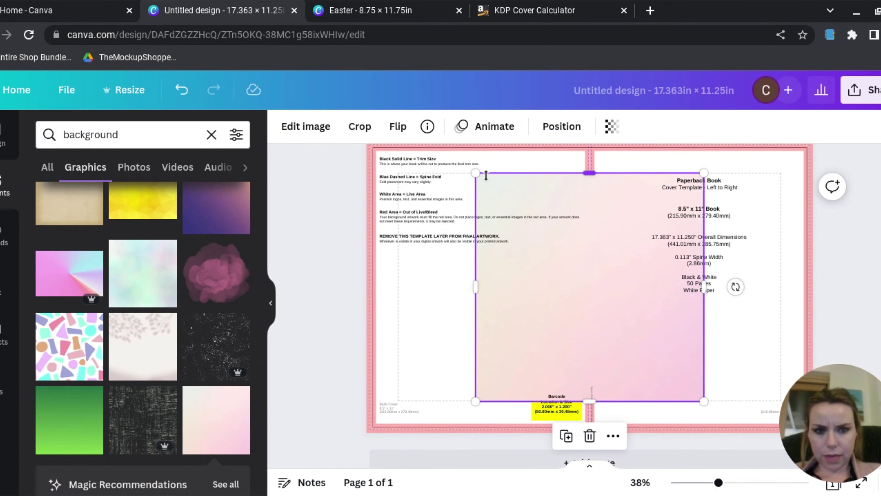
left_click_drag(475, 172, 275, 139)
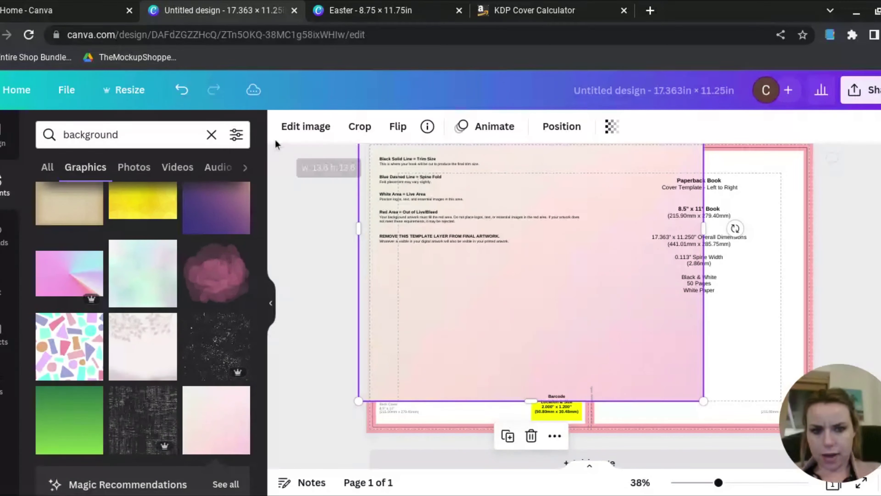
left_click_drag(704, 401, 828, 493)
left_click(562, 127)
left_click(513, 191)
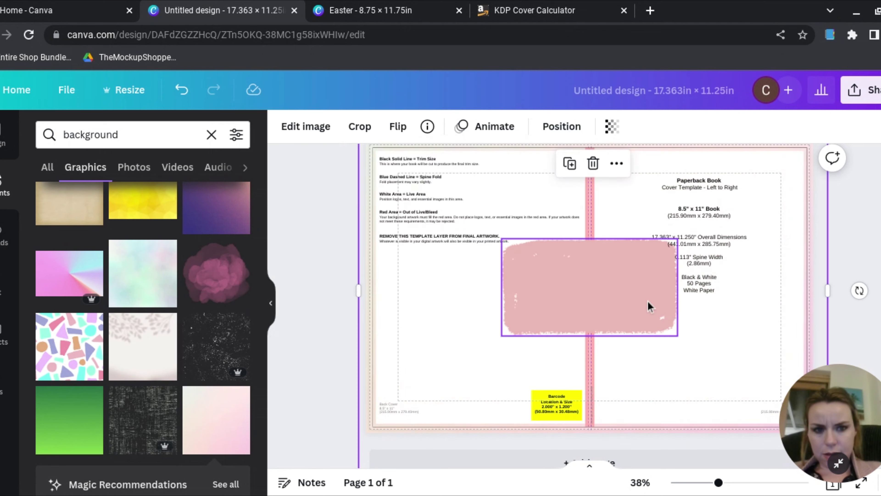
Move the pink brush-stroke shape to the upper part of the front cover and shrink it slightly.
mouse_move(630, 288)
left_mouse_down()
mouse_move(745, 236)
mouse_move(734, 229)
left_mouse_up()
left_click_drag(782, 179, 750, 197)
left_click_drag(702, 228, 726, 218)
Send the KDP cover template graphic to the back, behind the gradient.
left_click(600, 167)
left_click(551, 125)
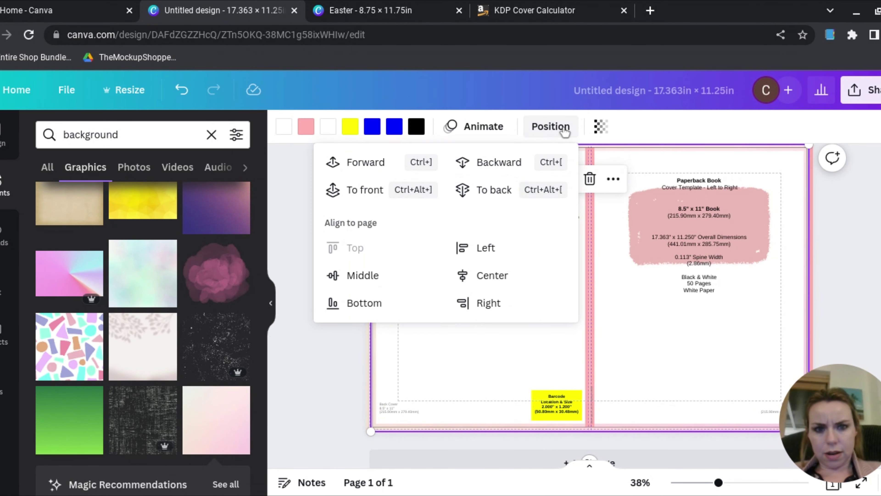
left_click(491, 189)
left_click(755, 224)
Add the "Goal Getter" text combination to the front cover and change its wording to "EASTER" and "Colouring book".
left_click(6, 278)
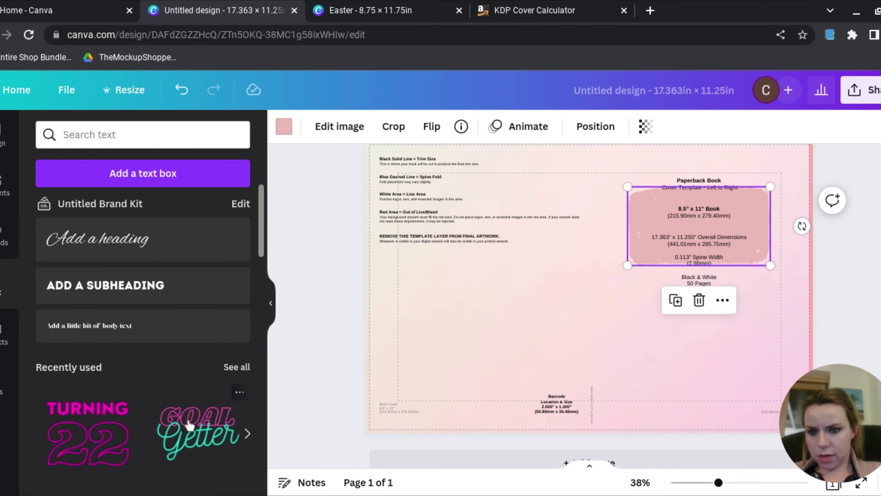
left_click(195, 427)
left_click_drag(583, 240, 650, 208)
double_click(650, 208)
type("EASTER")
left_click(724, 261)
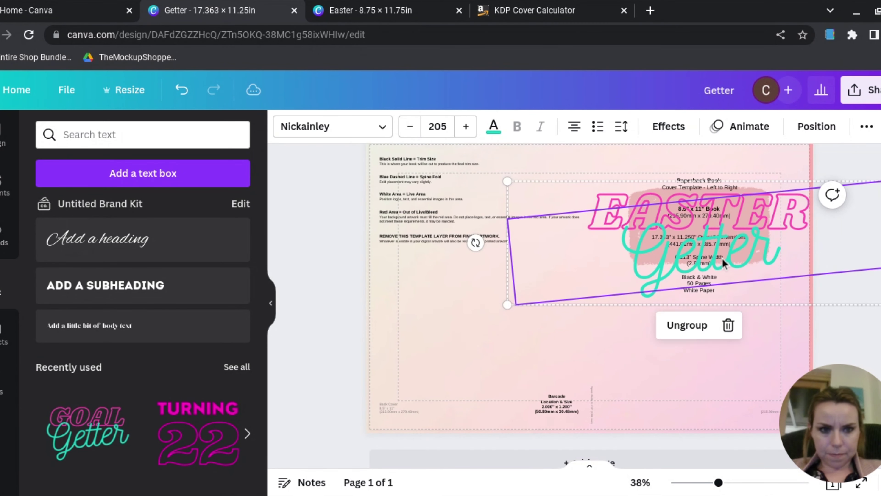
double_click(724, 261)
type("Colouring book")
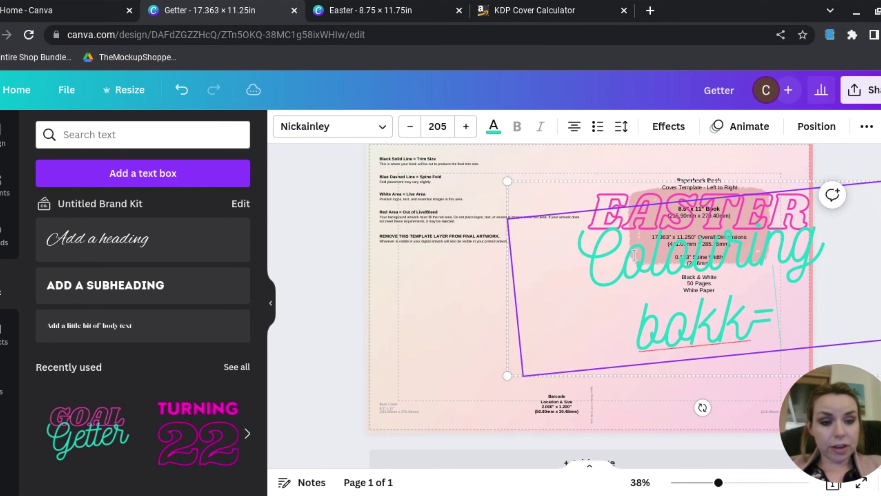
Shrink the Easter Colouring book title group and fit it inside the pink brush-stroke shape.
left_click_drag(507, 304, 710, 239)
left_click_drag(728, 182, 625, 198)
left_click_drag(608, 256, 650, 242)
left_click_drag(762, 234, 739, 241)
Colour the "Colouring book" text grey and the "EASTER" text black.
double_click(756, 224)
left_click(494, 126)
left_click(161, 209)
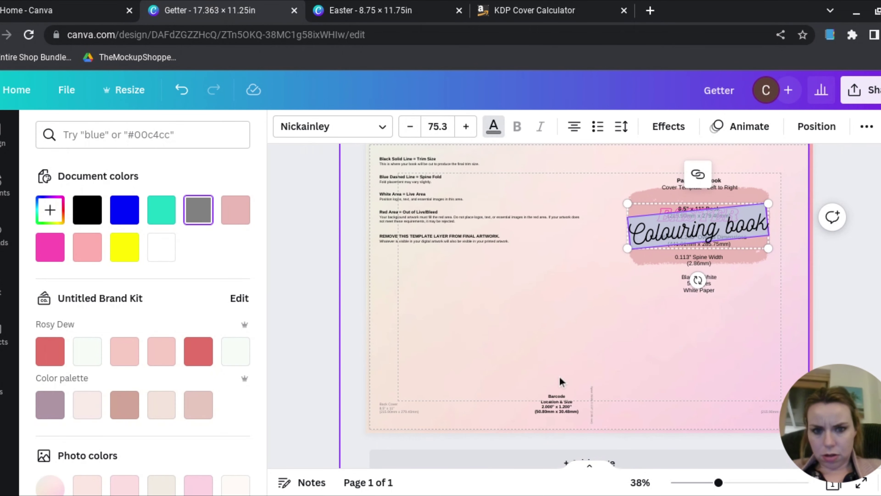
left_click(698, 215)
left_click(494, 126)
left_click(81, 215)
Set the "EASTER" text to the Intro Rust font and remove its hollow text effect.
left_click(381, 126)
left_click(80, 392)
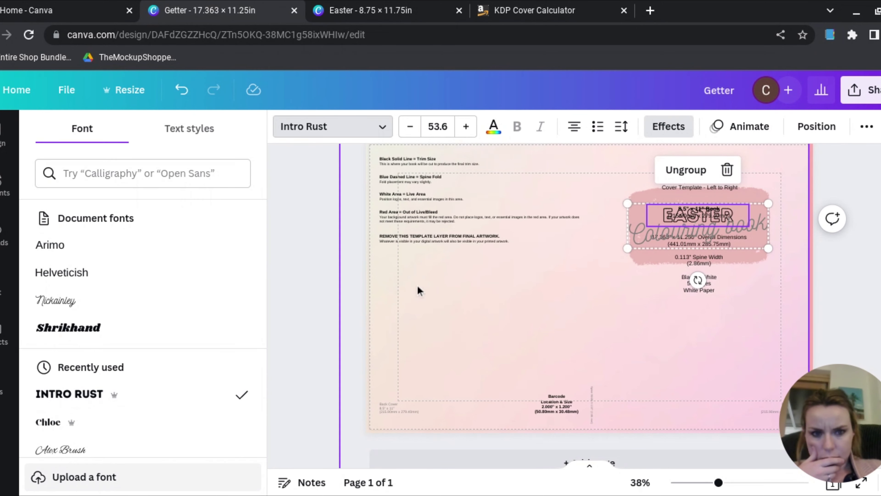
left_click(669, 126)
left_click(234, 222)
left_click(235, 222)
key("Tab")
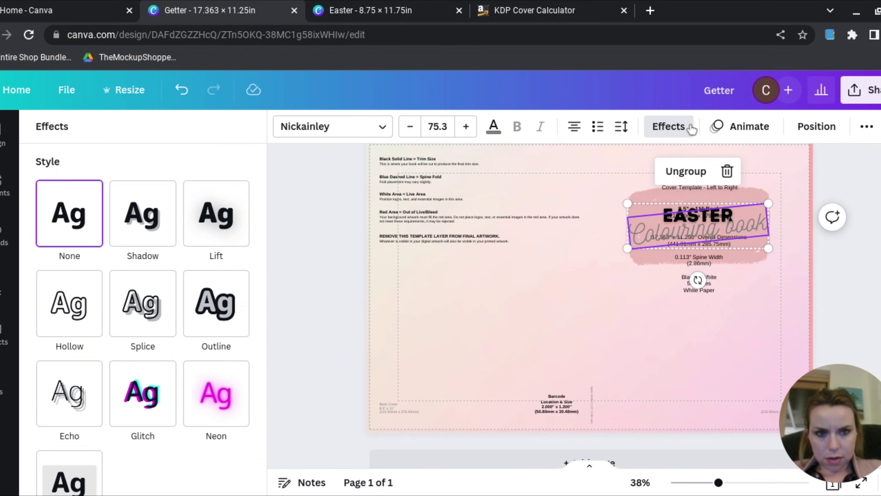
Apply the Outline text effect to the "Colouring book" text.
left_click(201, 240)
left_click(211, 351)
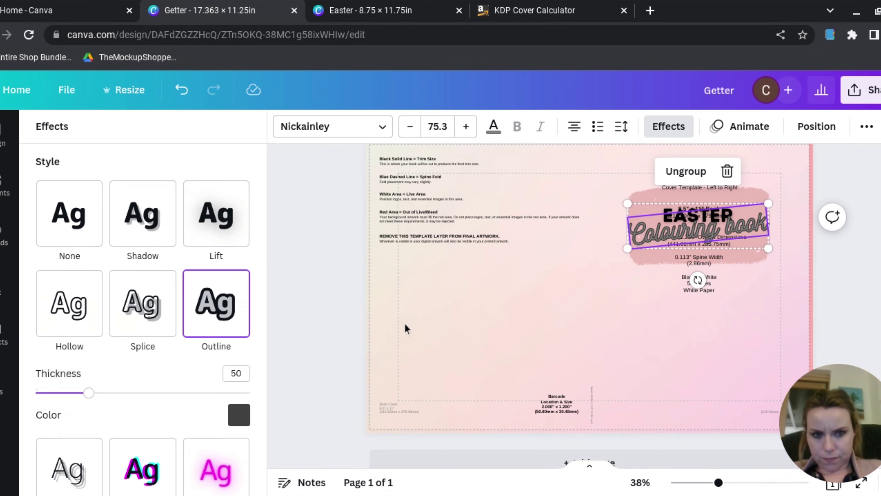
left_click(682, 209)
left_click(668, 126)
left_click(230, 378)
Delete the template-removal notice with its explanation and the Red Area description from the back cover.
left_click(456, 236)
key("Delete")
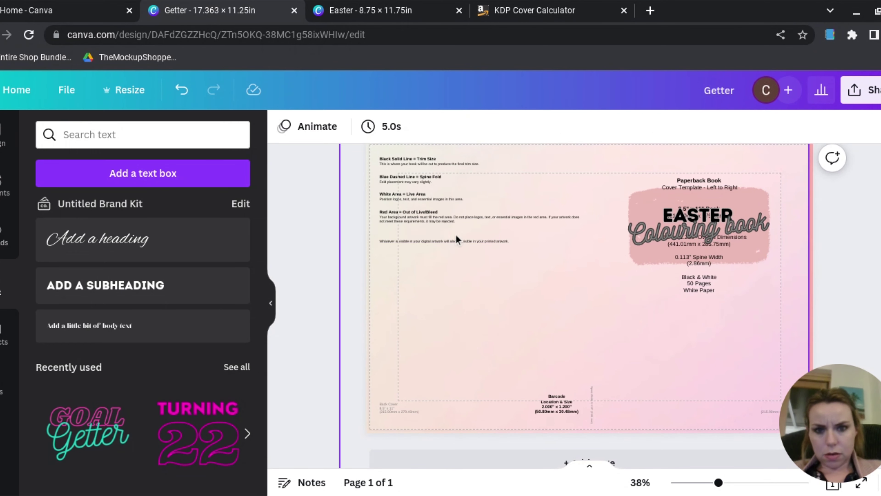
left_click(456, 241)
key("Delete")
left_click(462, 217)
key("Delete")
Delete the template's spine label and the barcode location and size text.
left_click(602, 405)
key("Delete")
left_click(555, 407)
key("Delete")
left_click(450, 276)
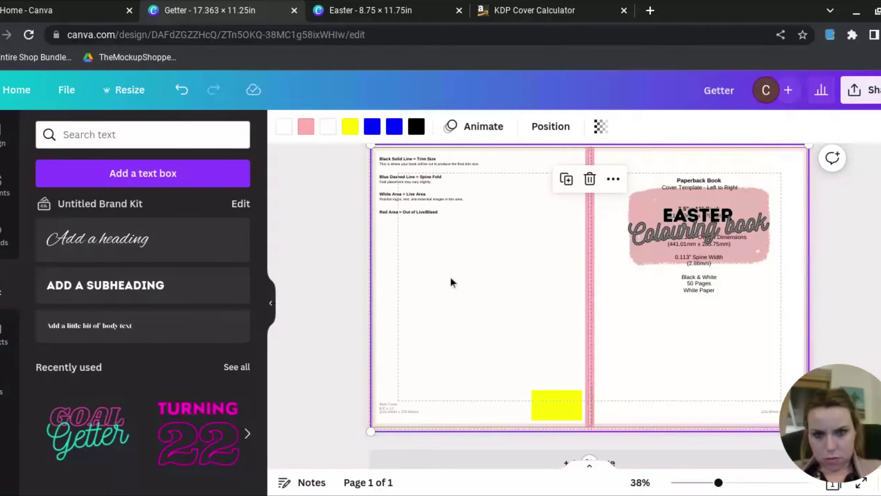
Delete the template's specification text from the front cover and nudge "EASTER" slightly upward.
left_click(698, 274)
key("Delete")
left_click(697, 203)
left_click_drag(752, 212, 752, 208)
Delete the remaining trim, spine fold, live area and red area descriptions and the size label from the back cover.
left_click(386, 417)
left_click(411, 163)
key("Delete")
left_click(404, 181)
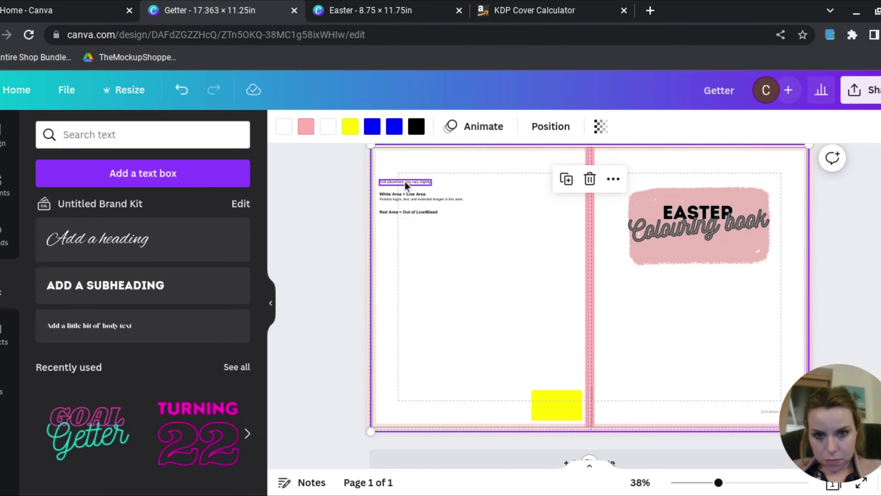
key("Delete")
left_click(408, 202)
key("Delete")
Delete the yellow barcode rectangle and the remaining KDP template guide shapes, leaving only the gradient background and title artwork.
left_click(560, 414)
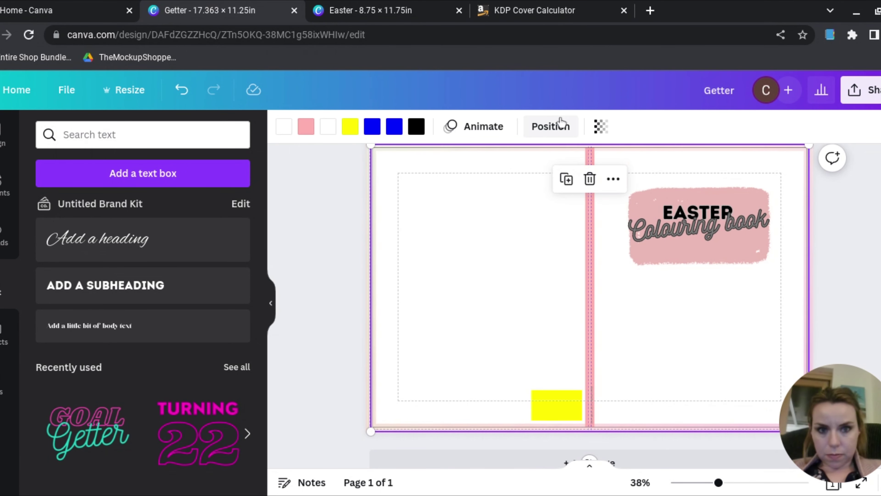
key("Delete")
left_click(592, 417)
key("Delete")
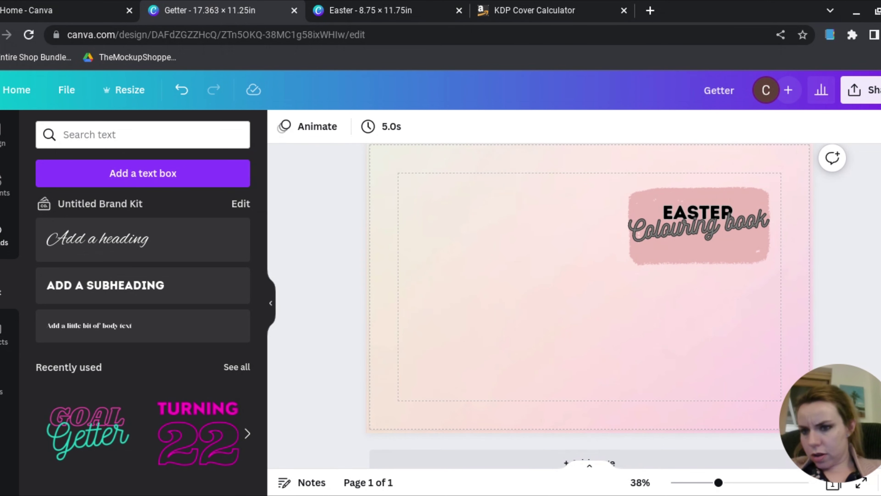
Add the uploaded side-facing chick, shrink it and place it on the front cover below the title.
left_click(3, 232)
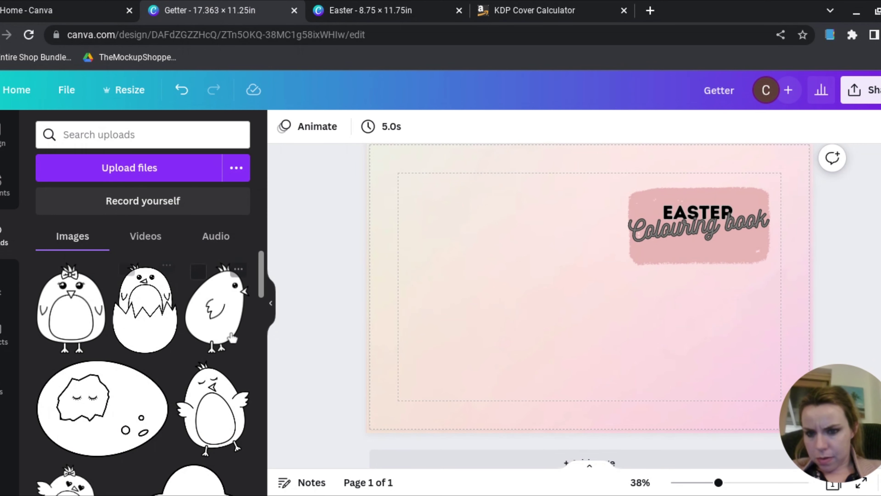
left_click(224, 323)
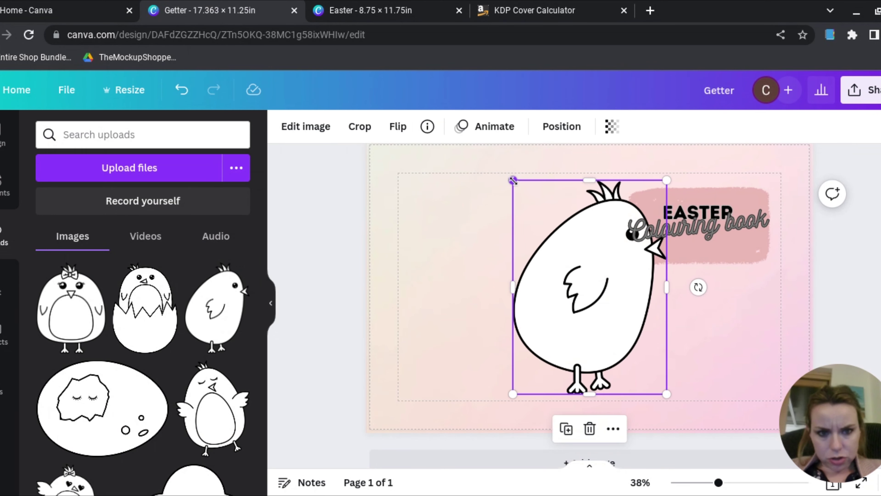
left_click_drag(513, 180, 612, 253)
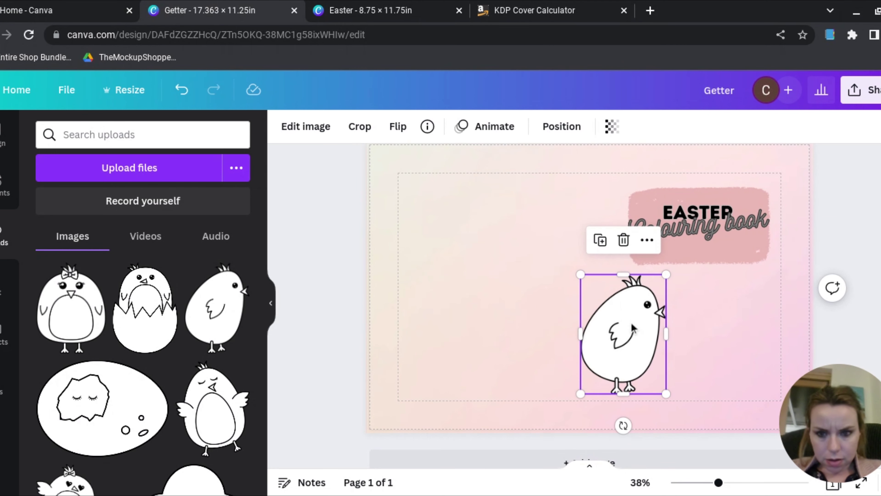
left_click_drag(632, 328, 679, 320)
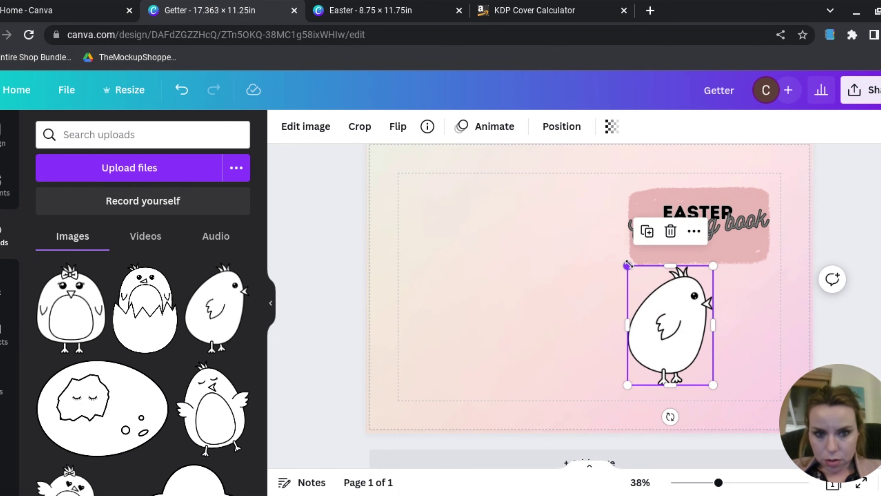
Add the uploaded heart-eyed chick with the bow to the cover and flip it horizontally.
scroll(139, 382, "down", 3)
left_click(69, 403)
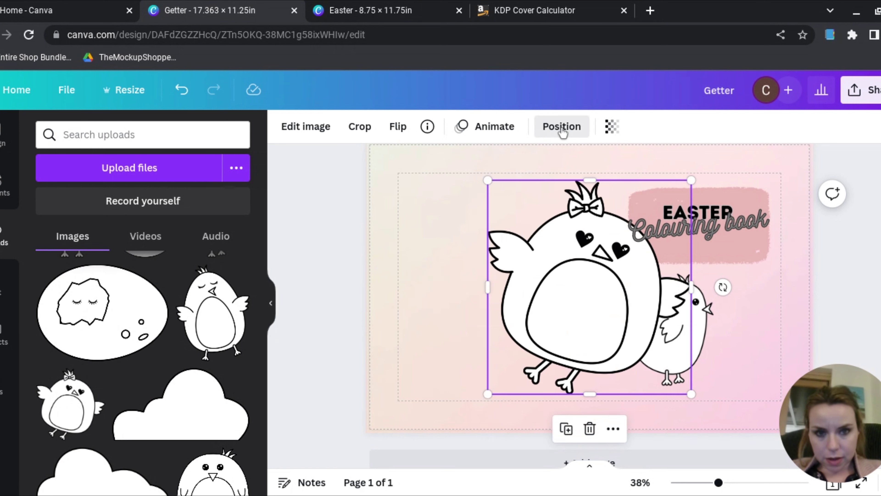
left_click(562, 130)
left_click(391, 130)
left_click(447, 171)
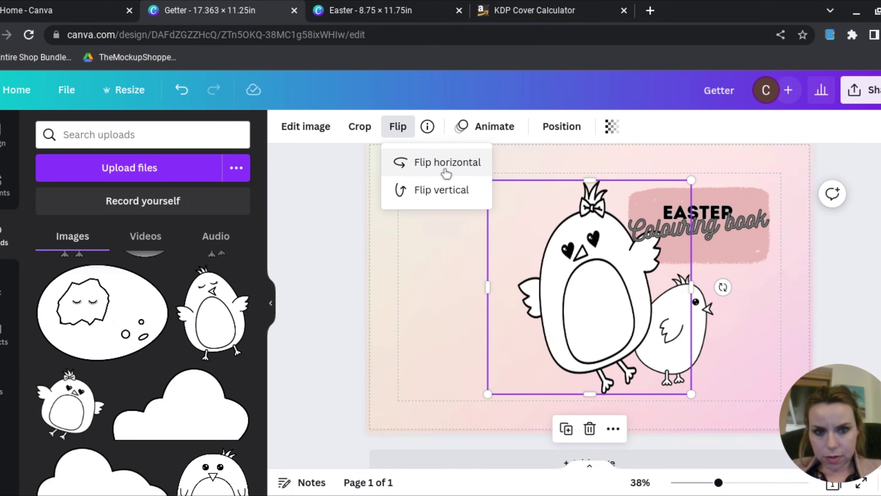
Shrink the heart-eyed chick and place it beside the side-facing chick on the front cover.
left_click_drag(691, 180, 547, 245)
right_click(544, 350)
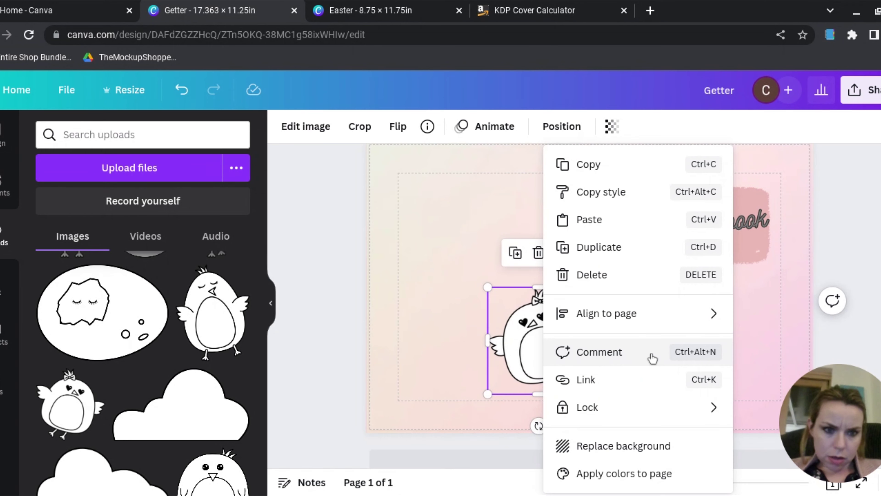
left_click(509, 383)
left_click_drag(545, 351, 741, 343)
left_click_drag(683, 277, 709, 298)
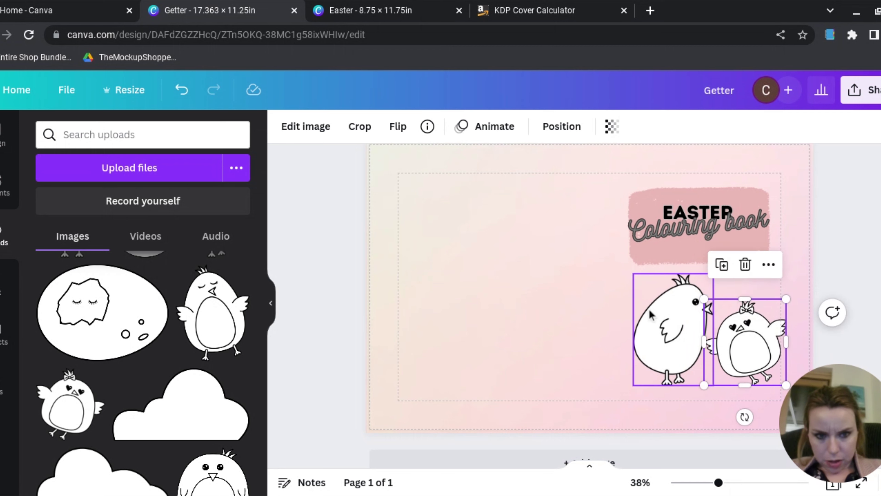
Shrink the side-facing chick slightly and reposition both chicks side by side within the front cover margins.
left_click(652, 316)
left_click_drag(634, 275, 646, 291)
left_click_drag(672, 333, 653, 329)
left_click_drag(734, 345, 730, 341)
Add the two uploaded grass tufts, shrinking the wider one and placing it between the chicks.
scroll(193, 409, "down", 5)
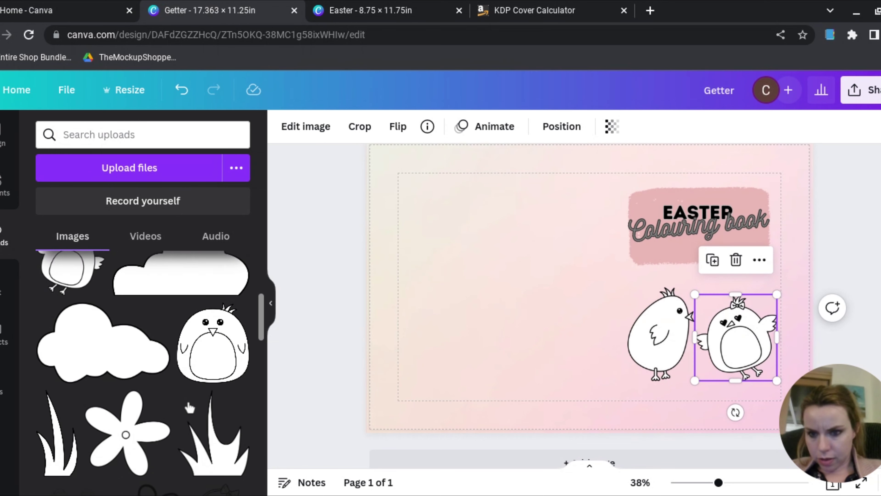
left_click(52, 399)
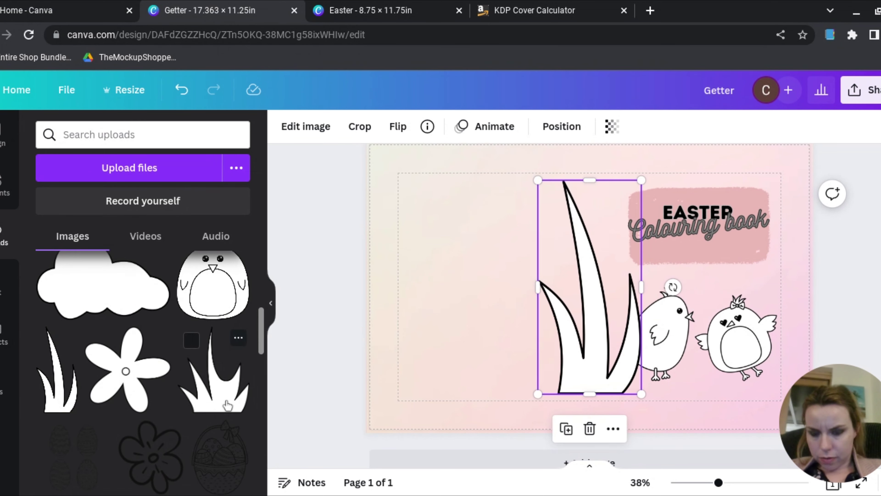
left_click_drag(497, 183, 623, 327)
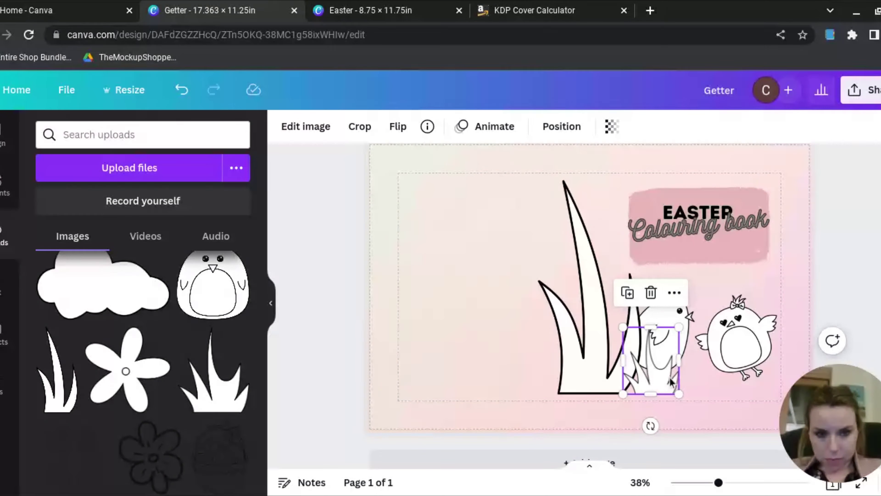
left_click_drag(671, 381, 708, 370)
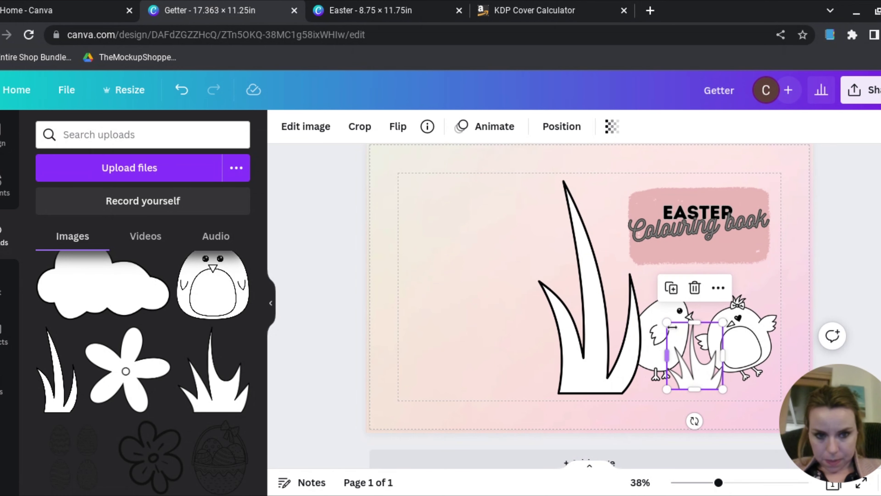
Shrink the tall grass in front of the side-facing chick and place a horizontally flipped copy over the heart-eyed chick's outer edge.
left_click(600, 348)
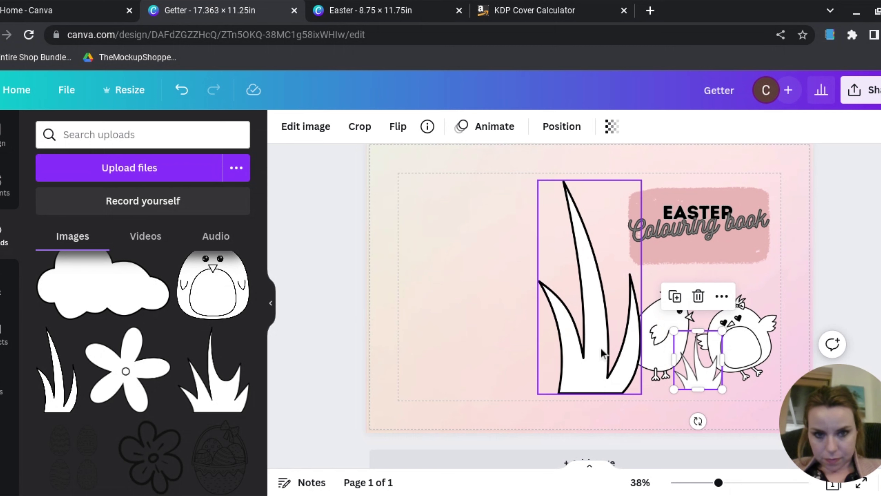
right_click(600, 348)
left_click_drag(538, 180, 664, 307)
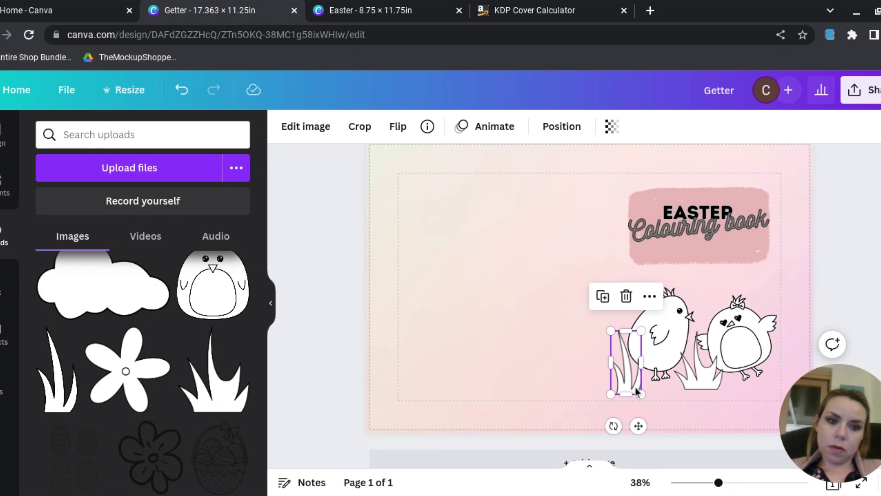
left_click_drag(628, 387, 639, 354)
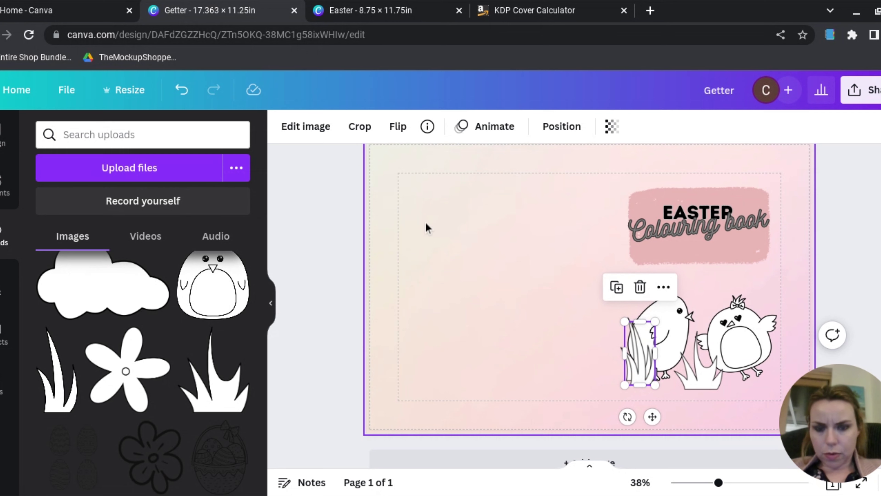
left_click(396, 139)
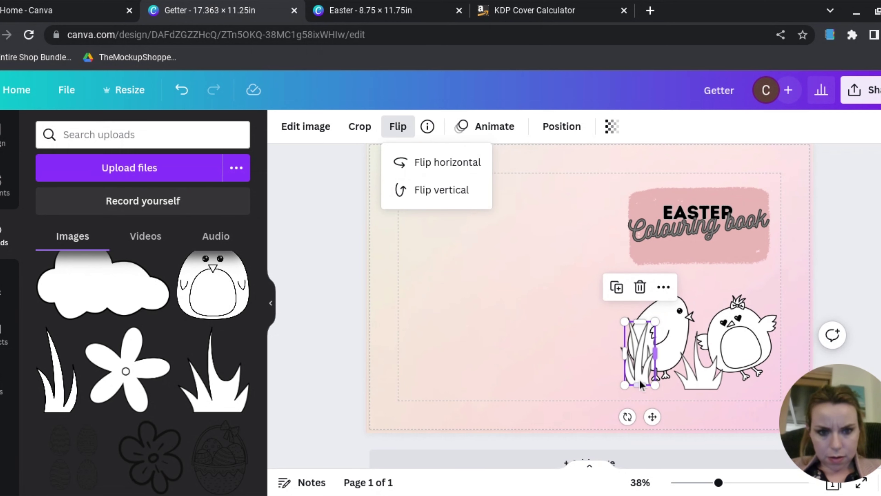
left_click_drag(641, 369, 767, 364)
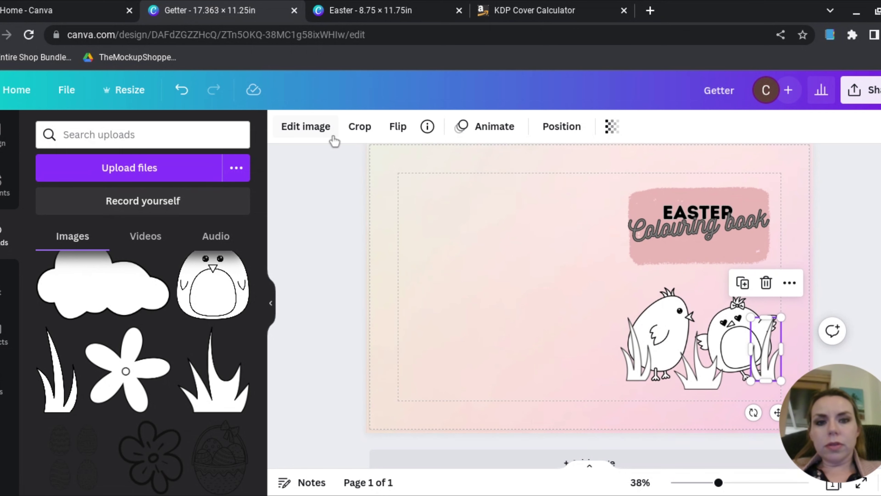
Colour the flipped grass copy green with saturation 98, tint 13, contrast 0 and brightness -51.
left_click(304, 127)
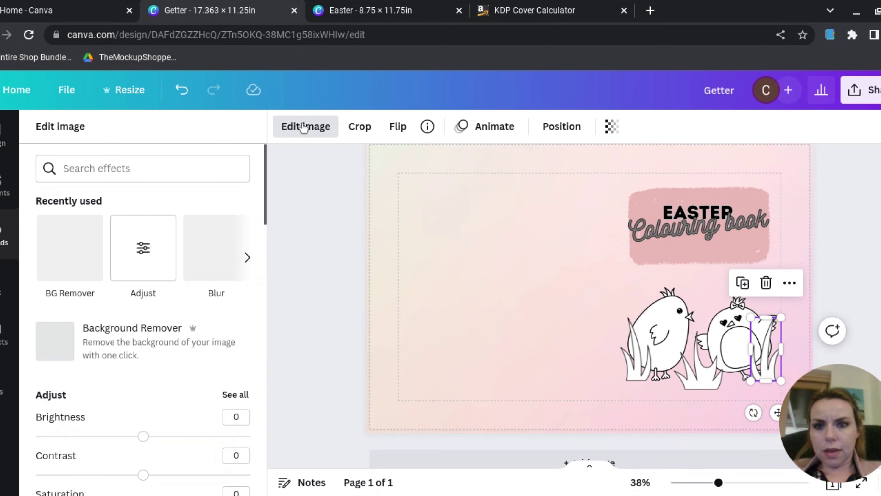
left_click(143, 247)
mouse_move(143, 304)
left_mouse_down()
mouse_move(186, 304)
mouse_move(143, 304)
left_mouse_up()
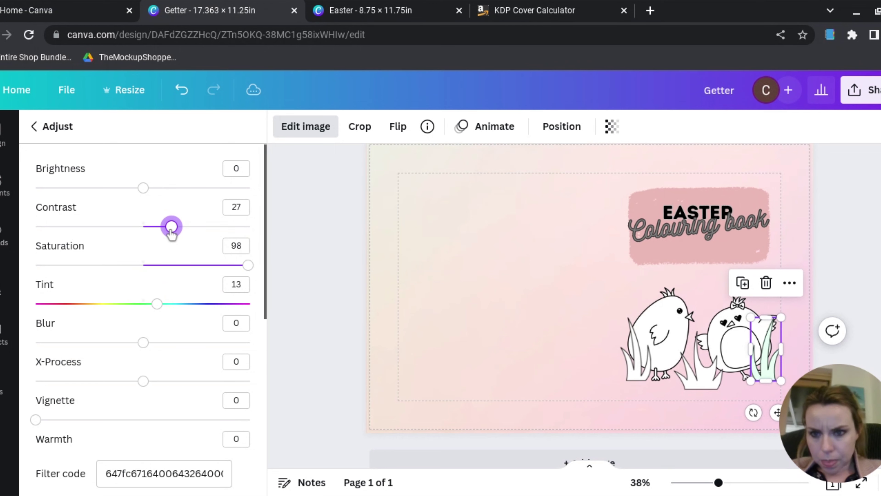
left_click_drag(171, 226, 143, 226)
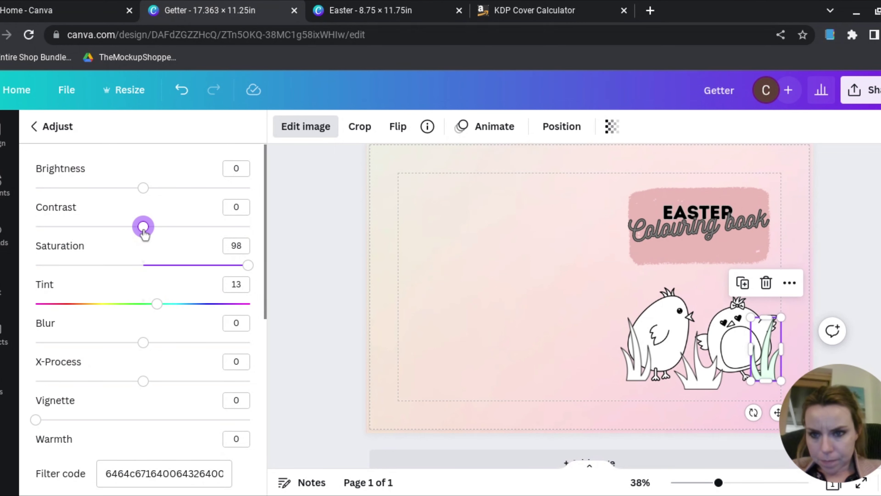
left_click_drag(143, 188, 95, 195)
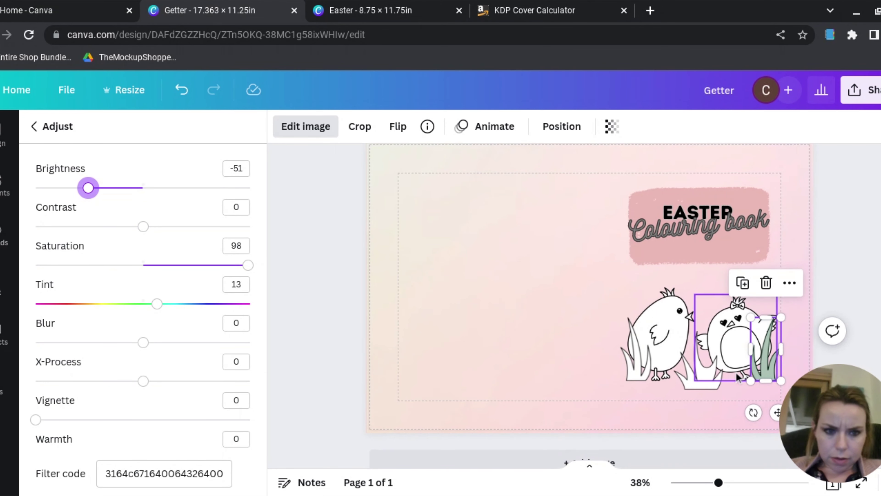
Colour the grass tuft between the chicks green with tint -11 and brightness -59.
left_click(698, 384)
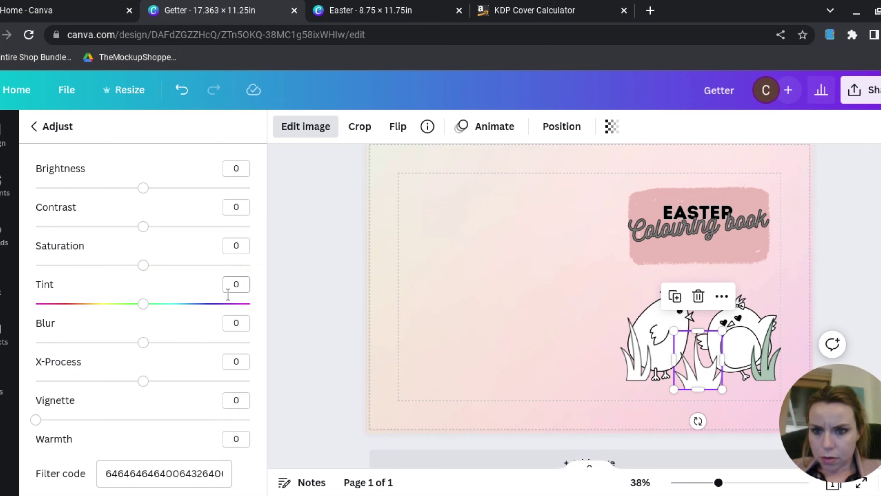
left_click_drag(143, 304, 141, 306)
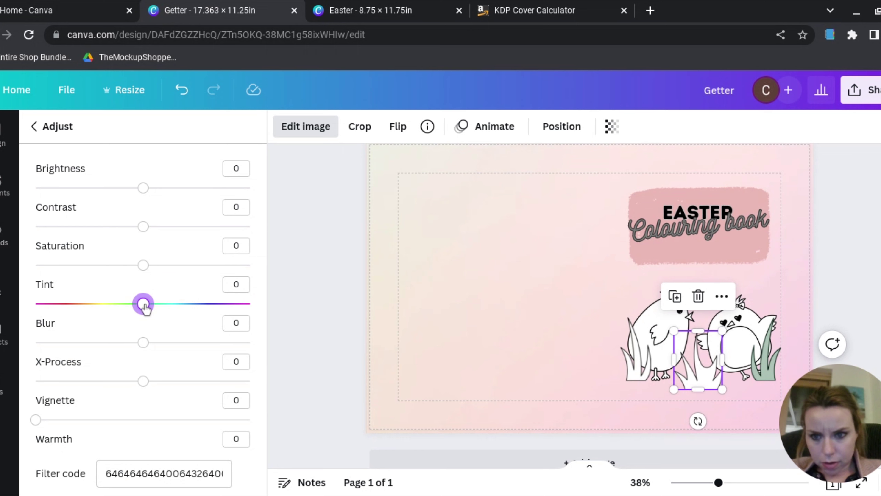
left_click_drag(142, 309, 133, 312)
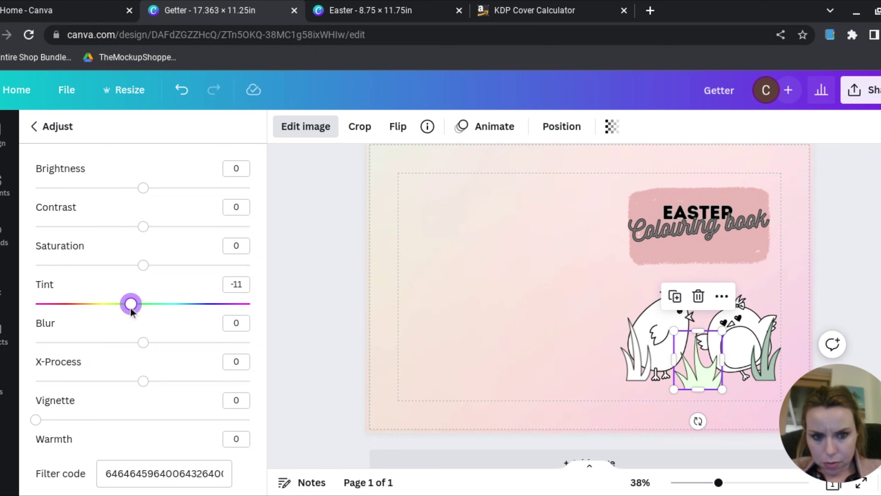
left_click_drag(142, 188, 79, 188)
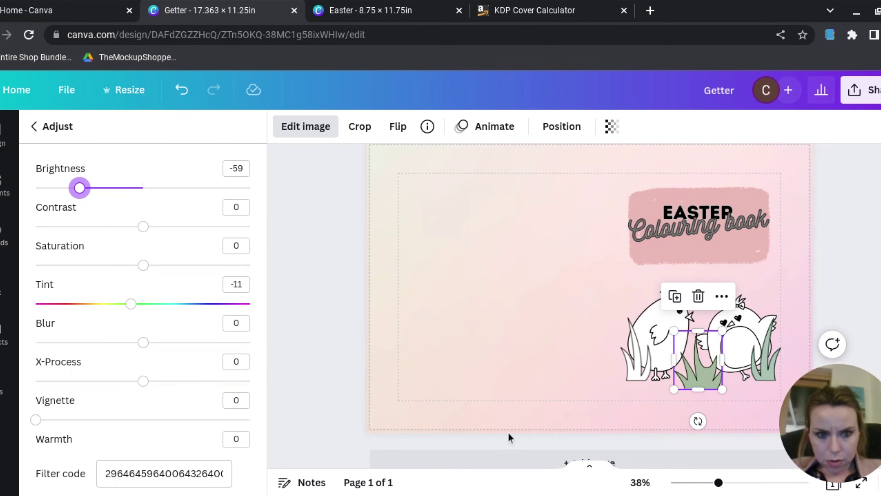
Colour the grass in front of the side-facing chick green with tint -12 and brightness -42.
left_click(638, 378)
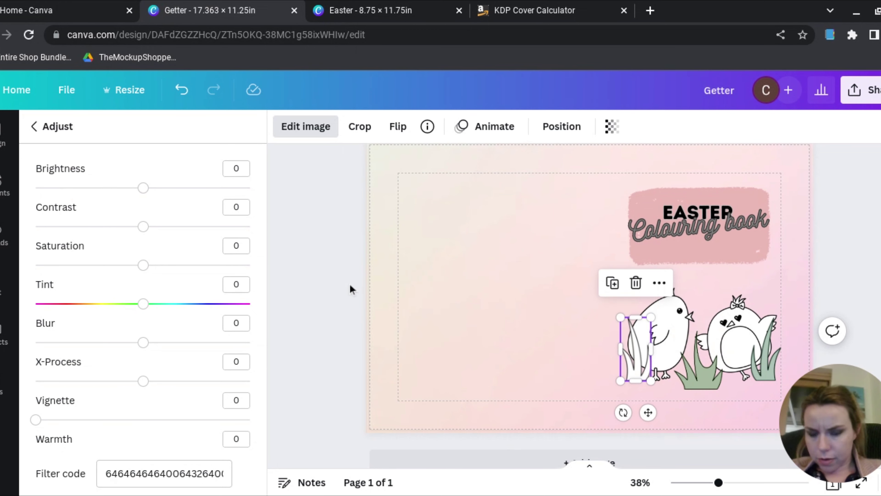
left_click_drag(143, 304, 130, 303)
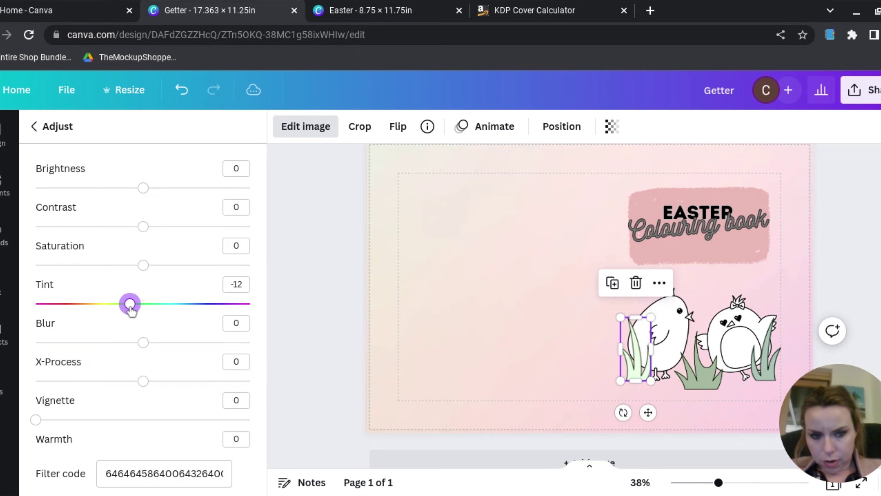
left_click_drag(143, 188, 99, 193)
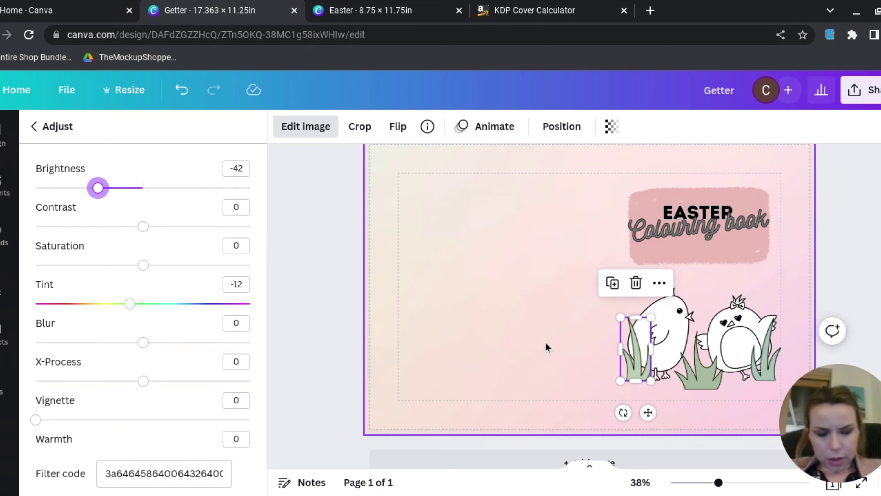
Colour the side-facing chick pale yellow with a tint of about -34 and raise its saturation close to the maximum.
left_click(672, 347)
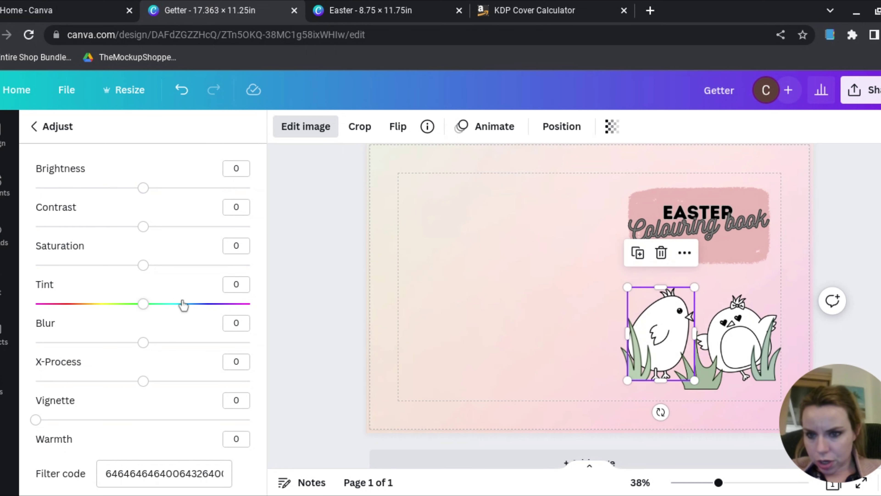
left_click_drag(144, 311, 108, 310)
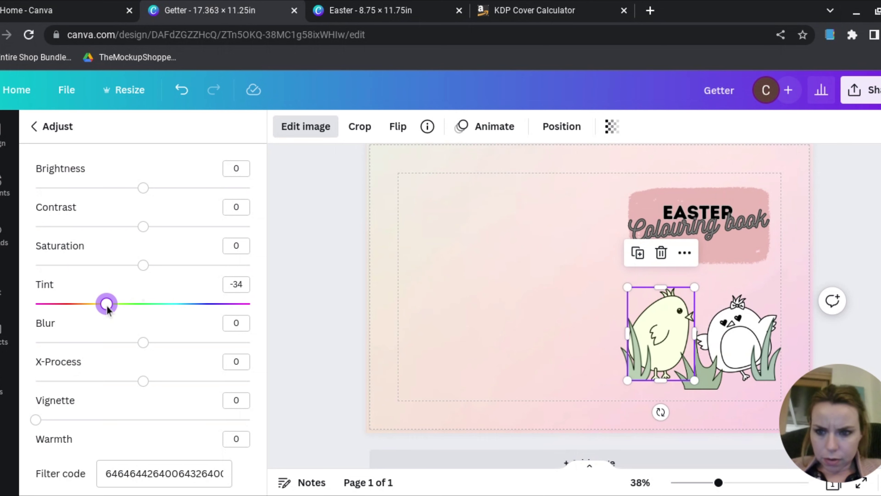
left_click_drag(145, 269, 246, 264)
Colour the heart-eyed chick pale yellow with tint -39 and brightness 25.
left_click(735, 351)
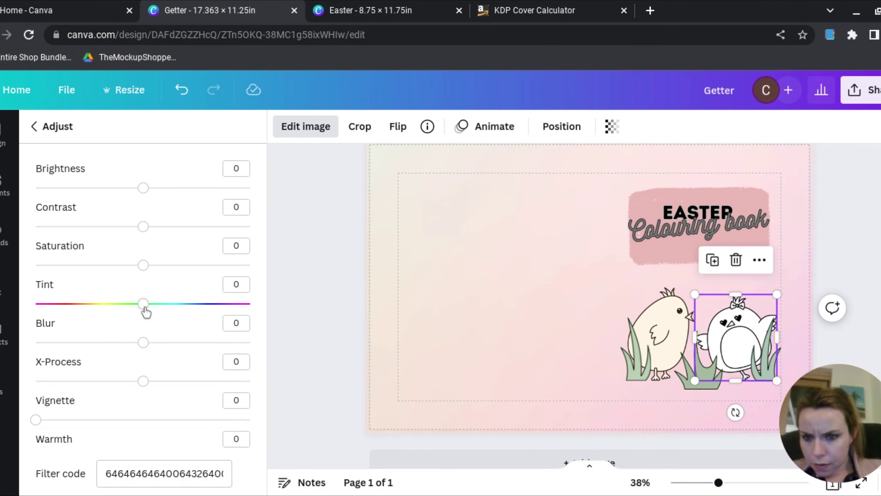
left_click(101, 304)
left_click(169, 188)
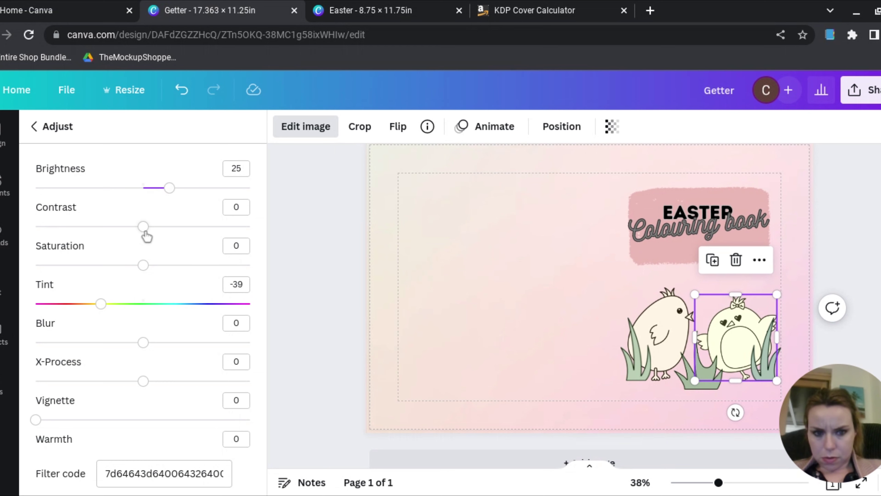
Set the heart-eyed chick's contrast to -4 and its warmth to 100.
key("Tab")
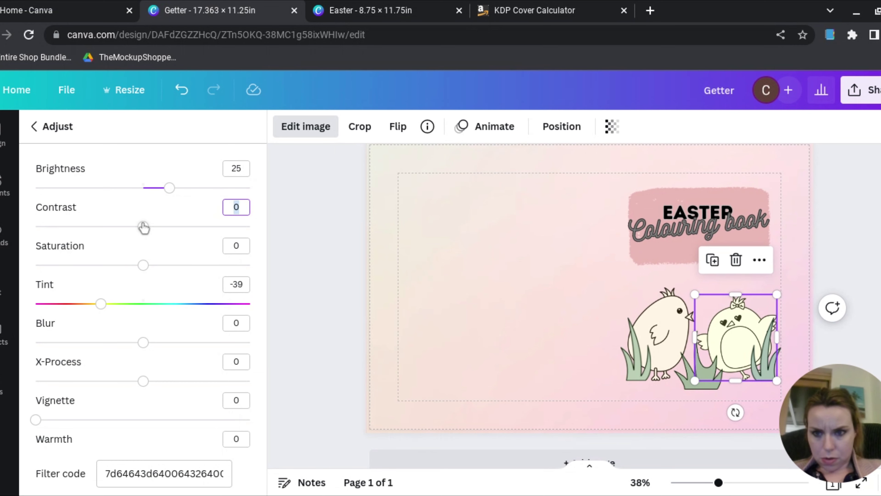
mouse_move(143, 226)
left_mouse_down()
mouse_move(194, 232)
mouse_move(93, 231)
mouse_move(141, 235)
left_mouse_up()
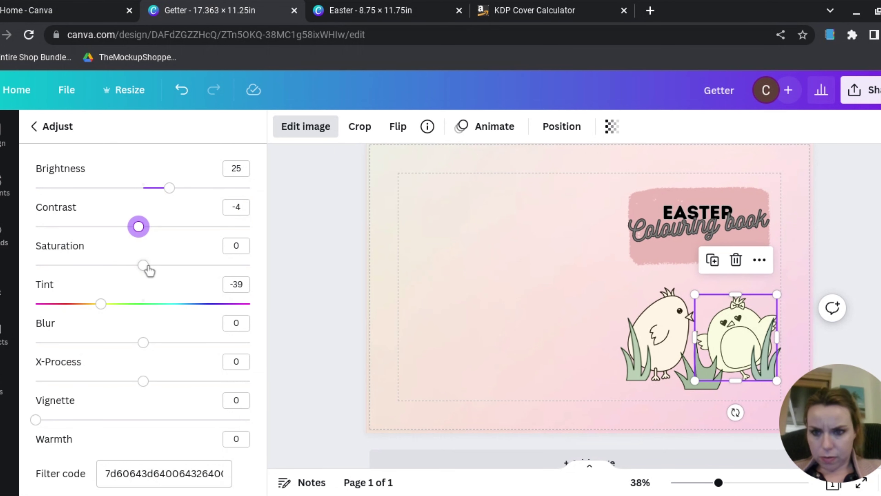
mouse_move(145, 266)
left_mouse_down()
mouse_move(185, 265)
mouse_move(108, 269)
mouse_move(207, 275)
mouse_move(140, 274)
left_mouse_up()
scroll(141, 274, "down", 6)
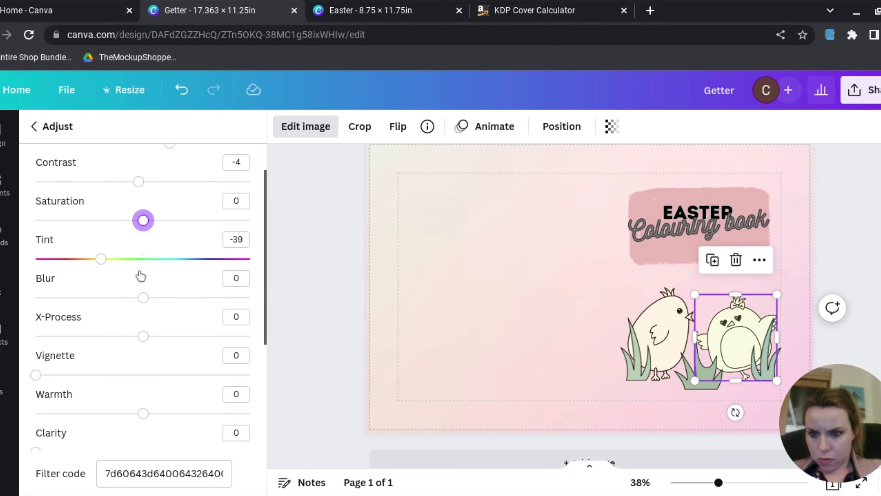
scroll(140, 276, "up", 1)
left_click_drag(143, 267, 250, 268)
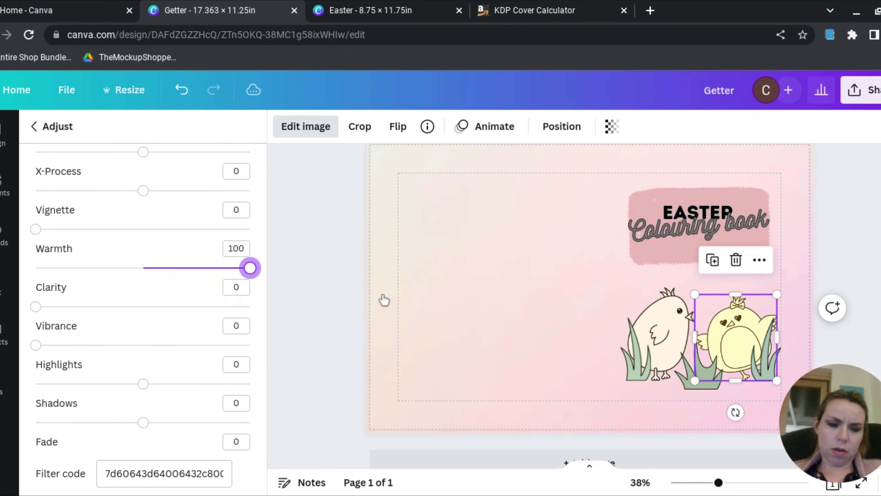
Set the side-facing chick's warmth to 100.
left_click(650, 326)
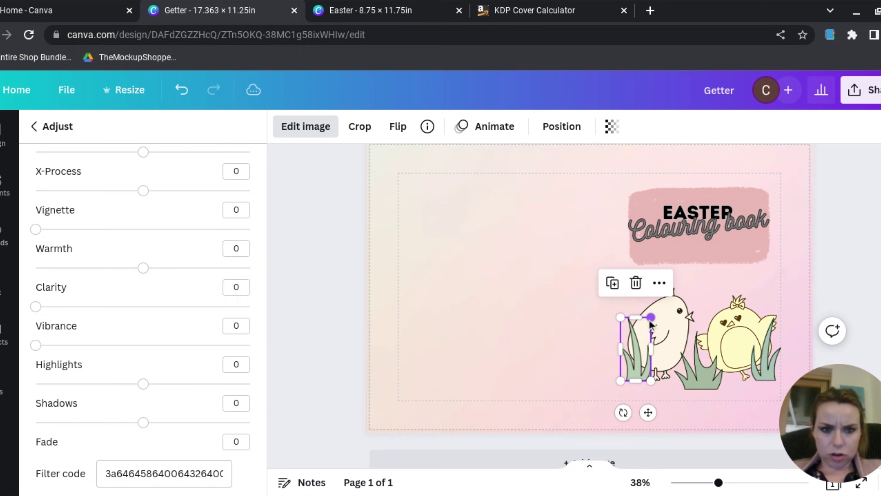
left_click(664, 330)
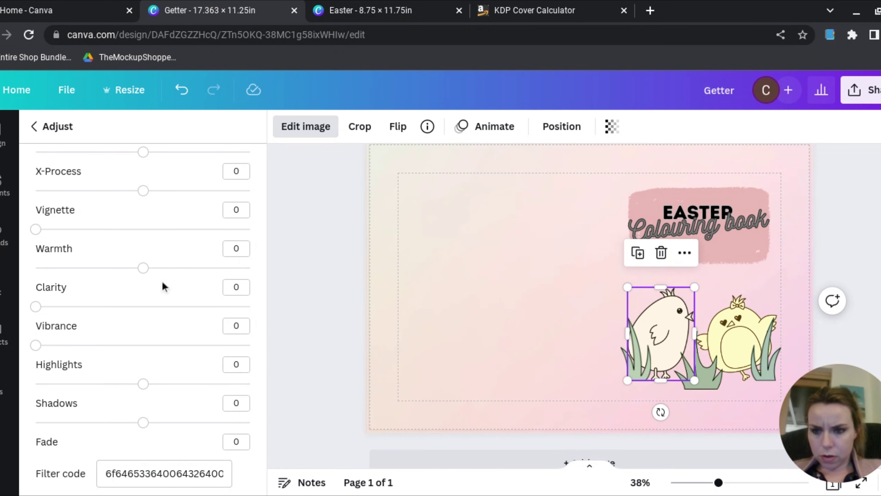
left_click_drag(144, 267, 250, 267)
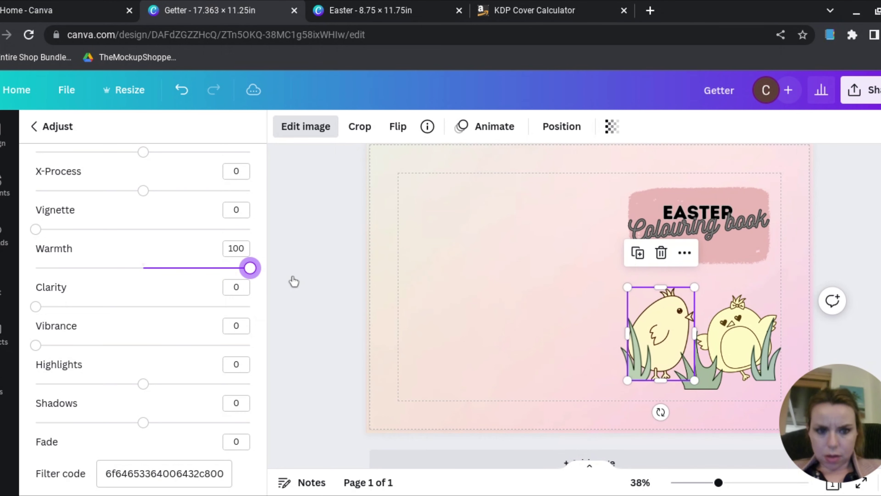
Increase the warmth of the grass tufts around the chicks so their green turns more yellow, then finish adjusting.
left_click(715, 383)
left_click_drag(145, 276, 210, 268)
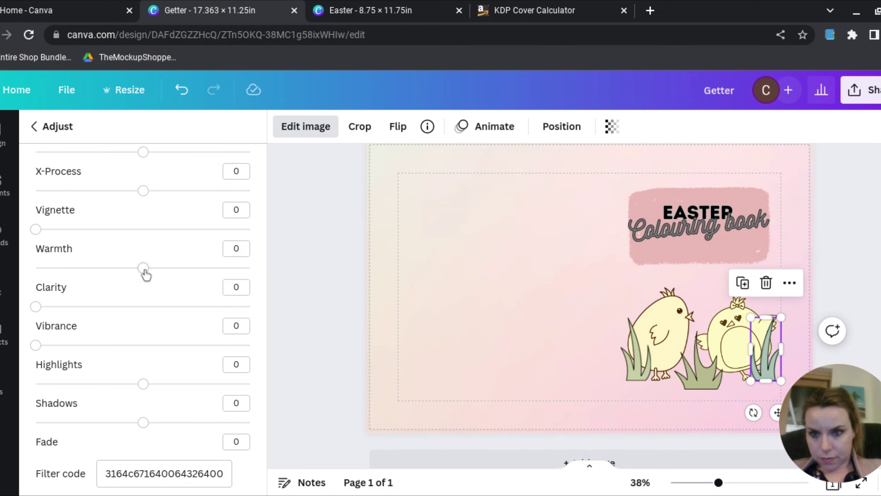
left_click_drag(144, 274, 211, 268)
mouse_move(143, 384)
left_mouse_down()
mouse_move(197, 392)
mouse_move(142, 383)
left_mouse_up()
scroll(146, 382, "down", 1)
left_click(297, 317)
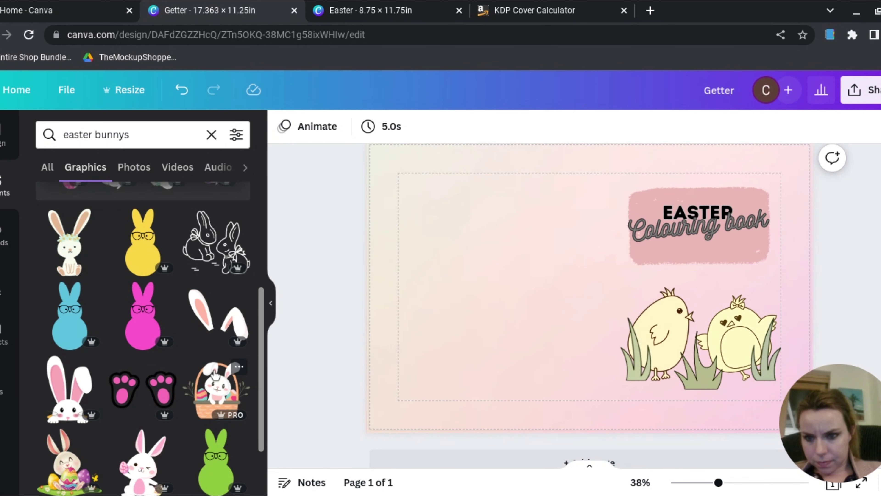
Add the smiling bunny with painted eggs graphic, shrink it and place it in the upper middle of the back cover.
scroll(215, 375, "down", 2)
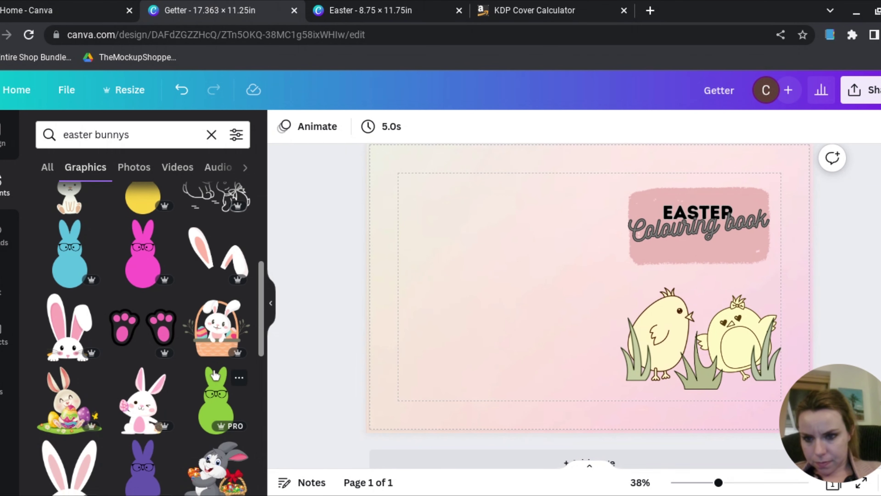
left_click(69, 399)
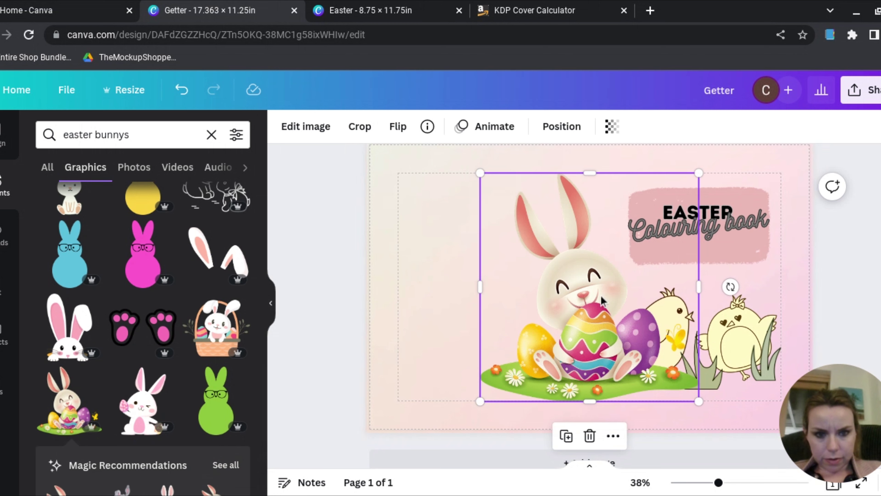
left_click_drag(699, 173, 583, 222)
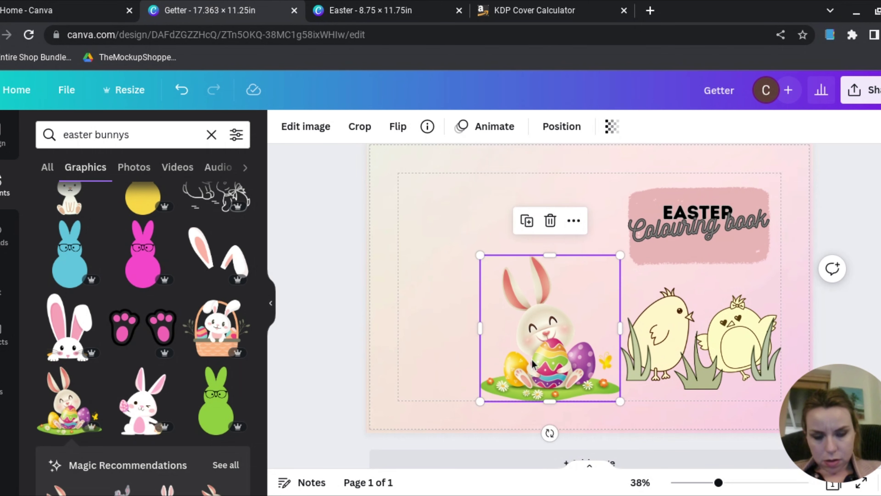
left_click_drag(526, 363, 466, 353)
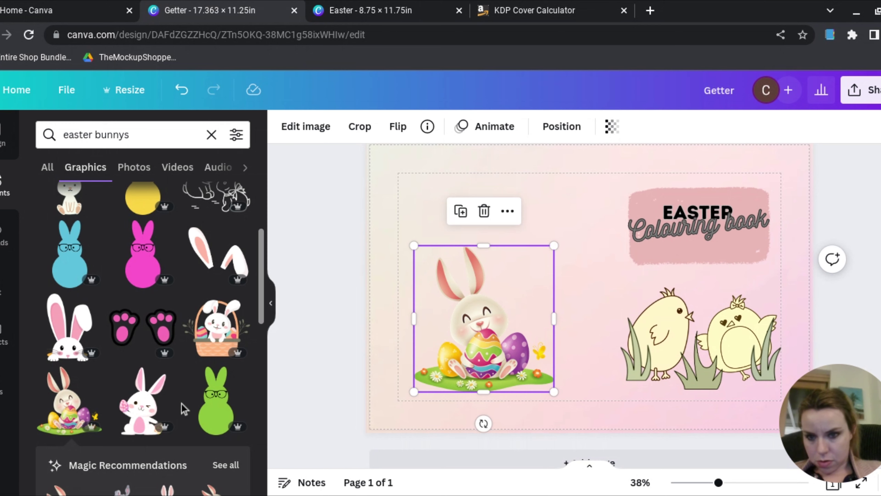
scroll(181, 403, "down", 3)
scroll(181, 403, "down", 3)
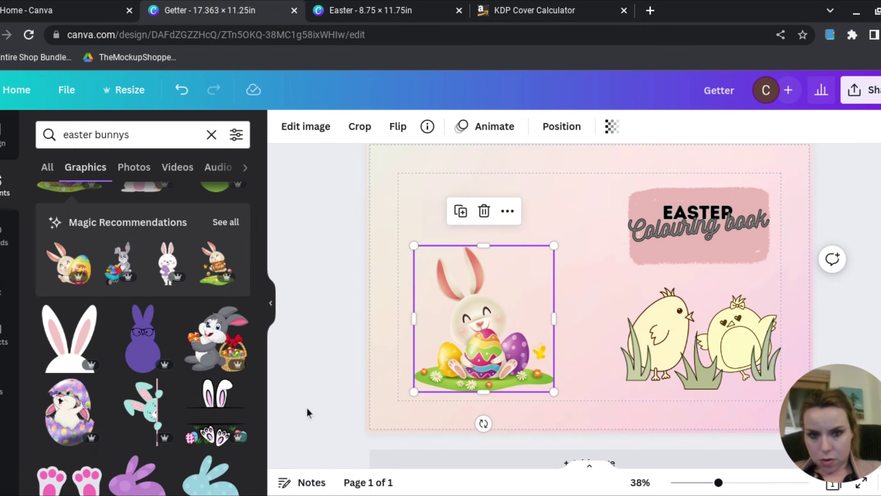
left_click_drag(486, 323, 497, 271)
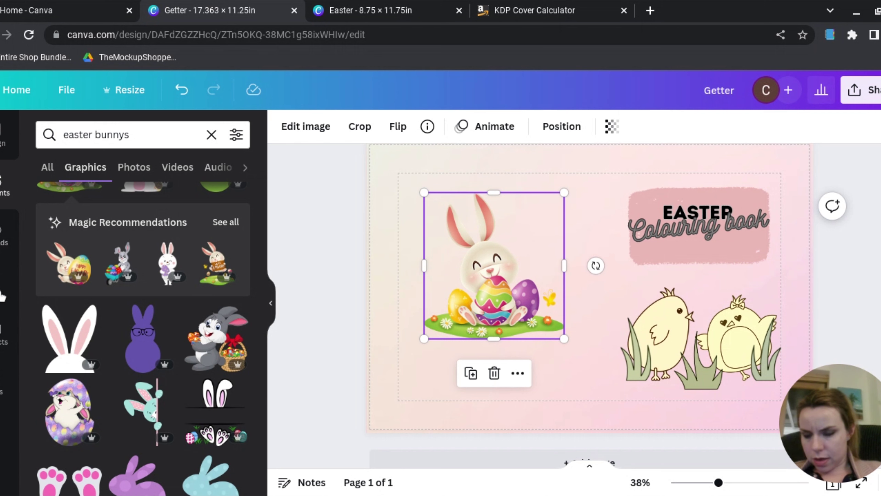
Add the uploaded outline image of four patterned eggs and place it over the bunny on the back cover.
left_click(3, 252)
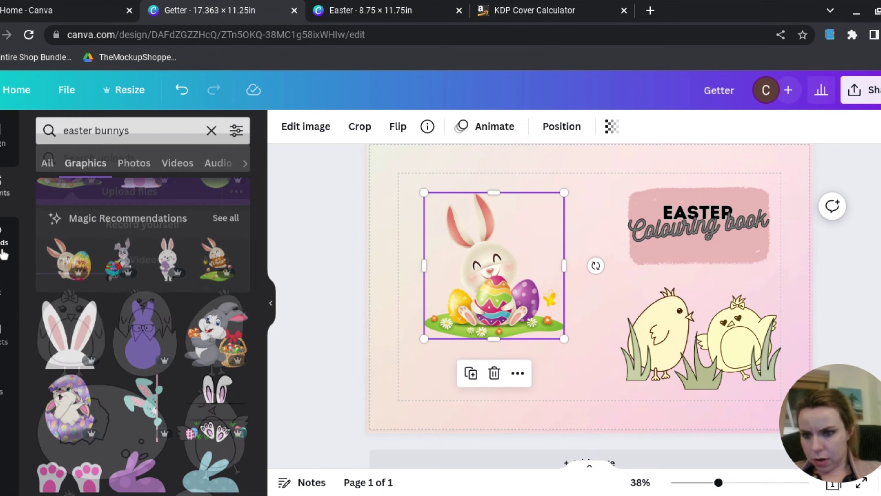
scroll(154, 410, "down", 10)
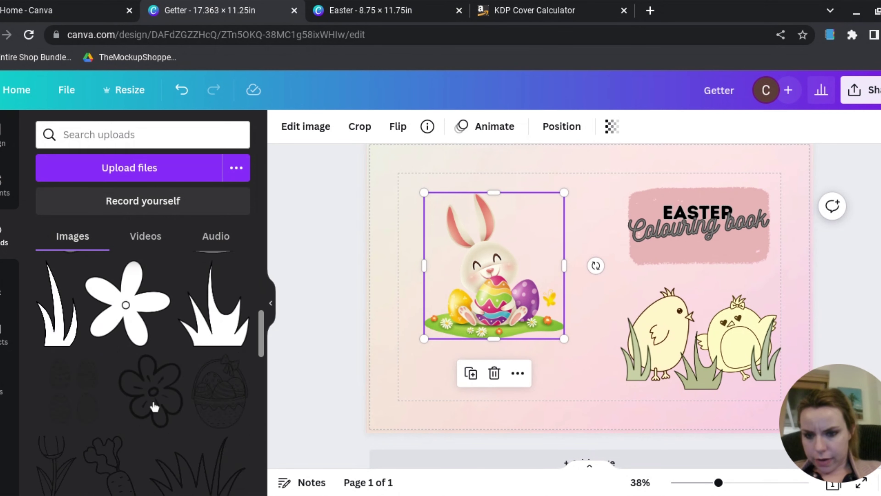
scroll(154, 407, "up", 5)
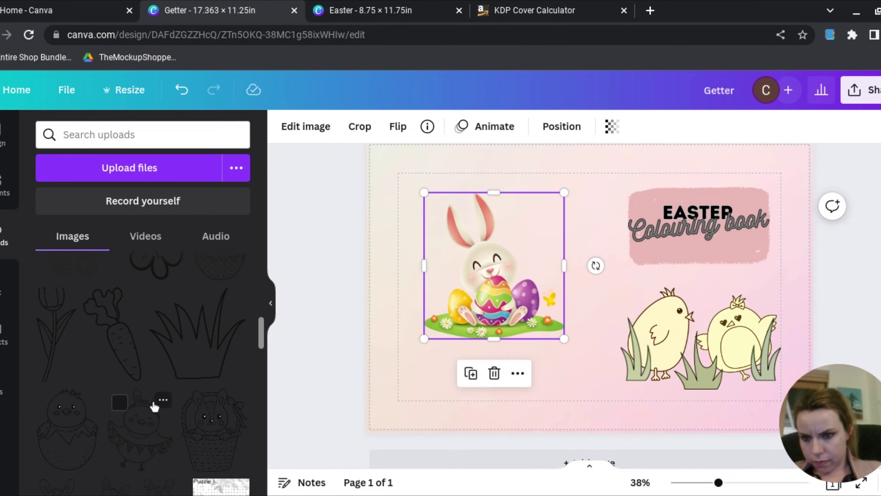
left_click(88, 422)
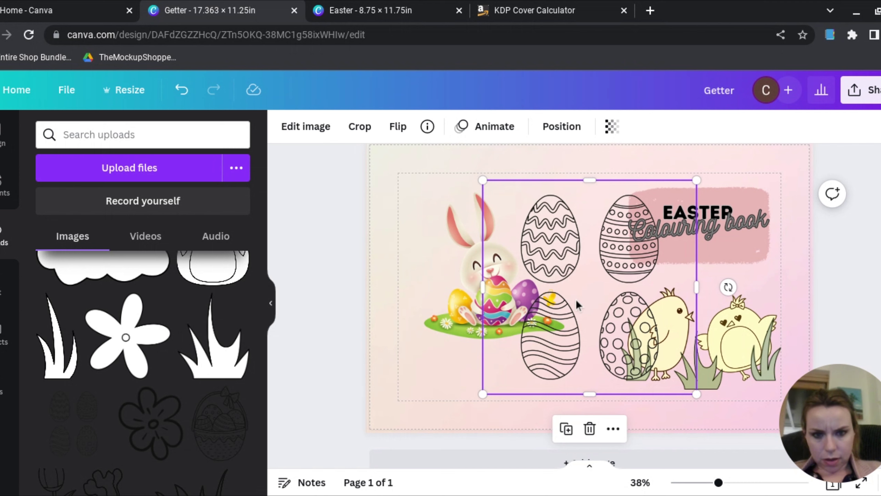
left_click_drag(576, 298, 479, 292)
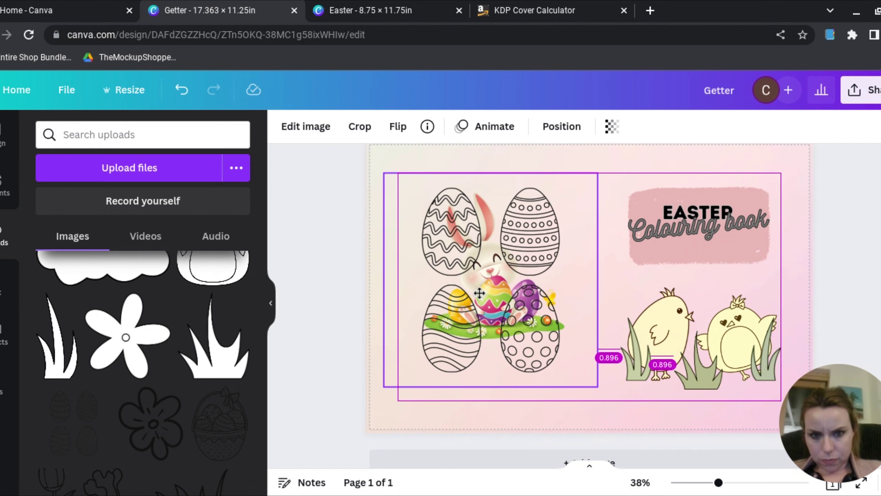
left_click_drag(479, 293, 480, 293)
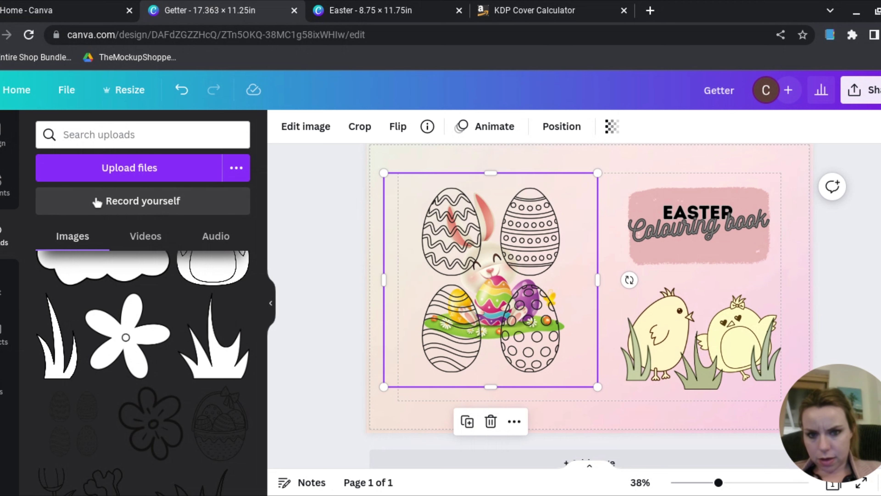
Add a square shape and stretch it into a portrait rectangle covering the bunny and eggs, starting at the back cover's upper-left margin corner.
left_click(4, 182)
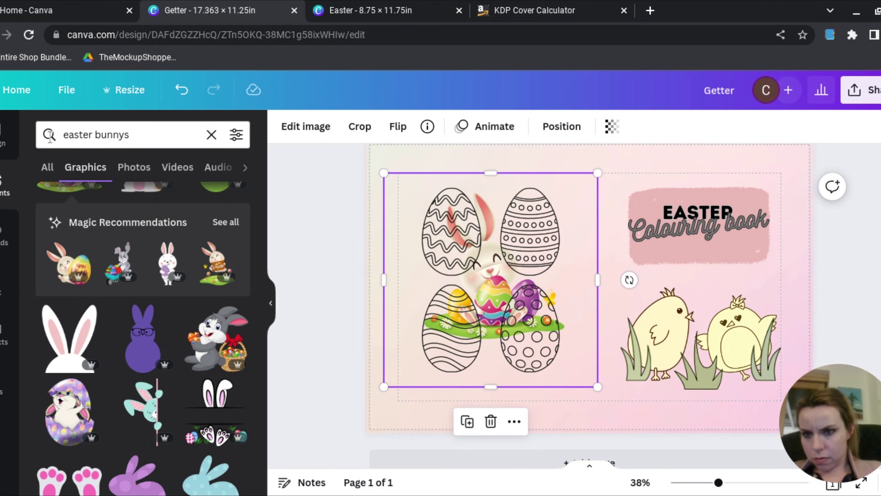
left_click(211, 135)
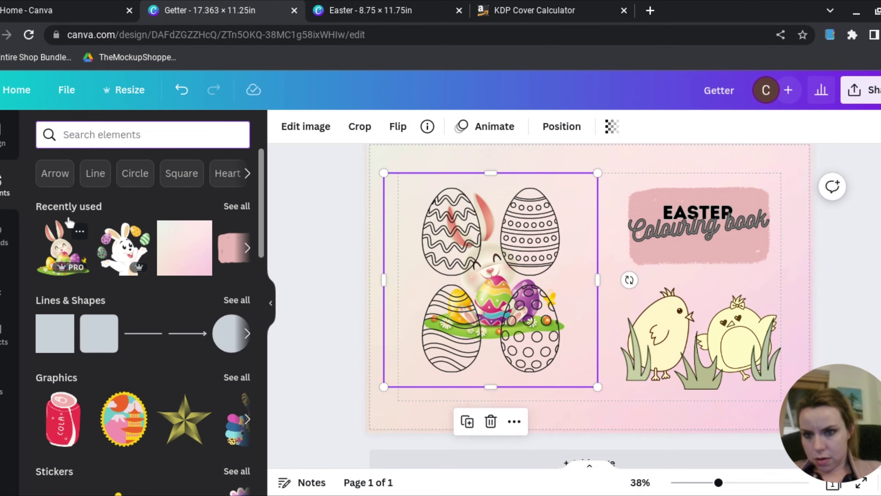
left_click(59, 326)
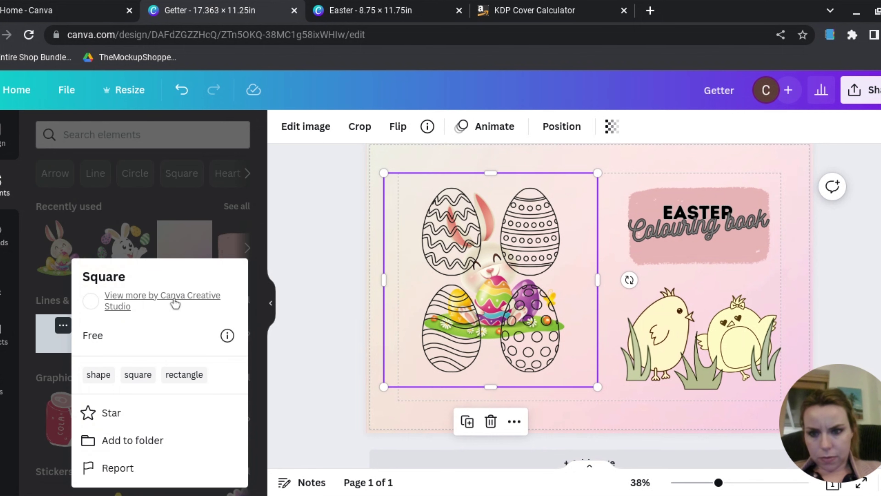
left_click(59, 327)
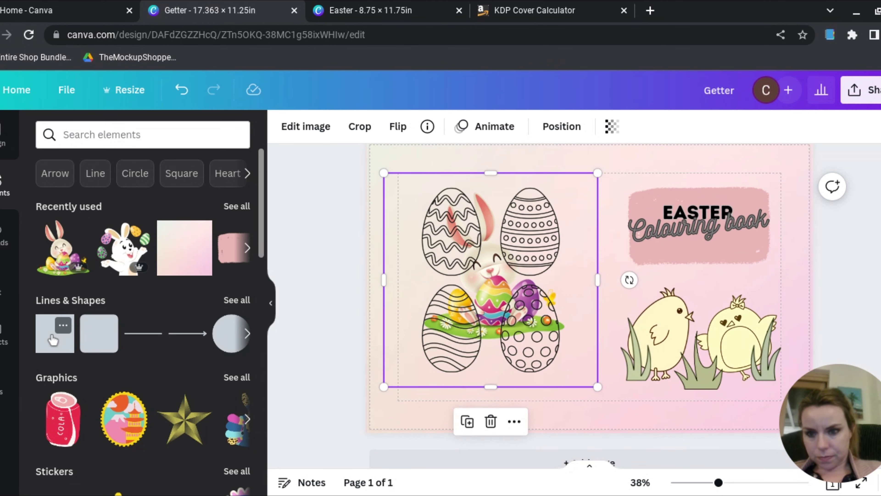
left_click(52, 340)
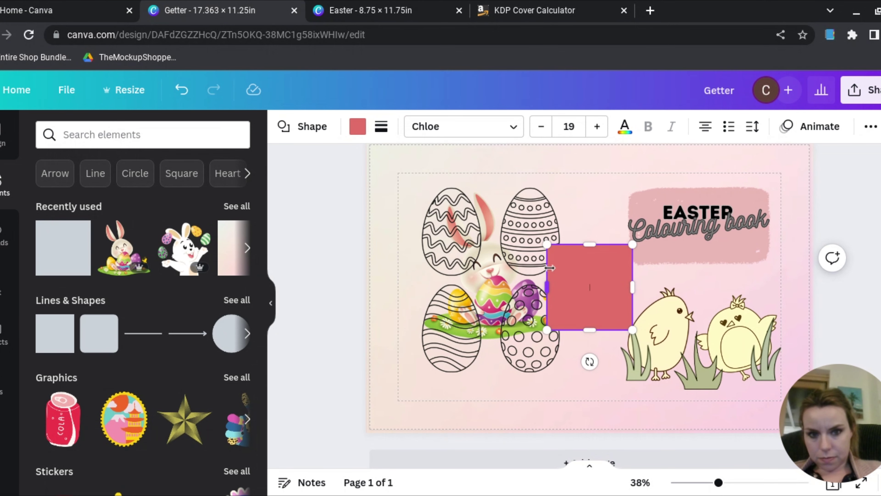
left_click_drag(565, 274, 425, 203)
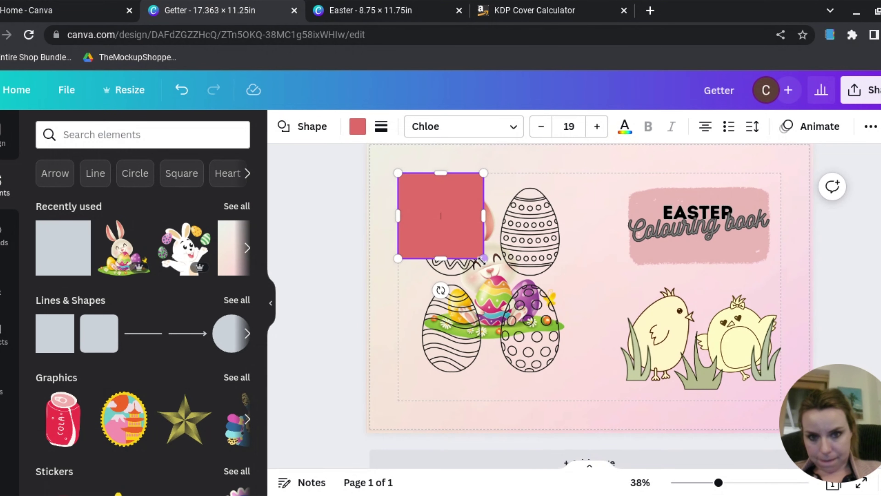
left_click_drag(487, 258, 569, 390)
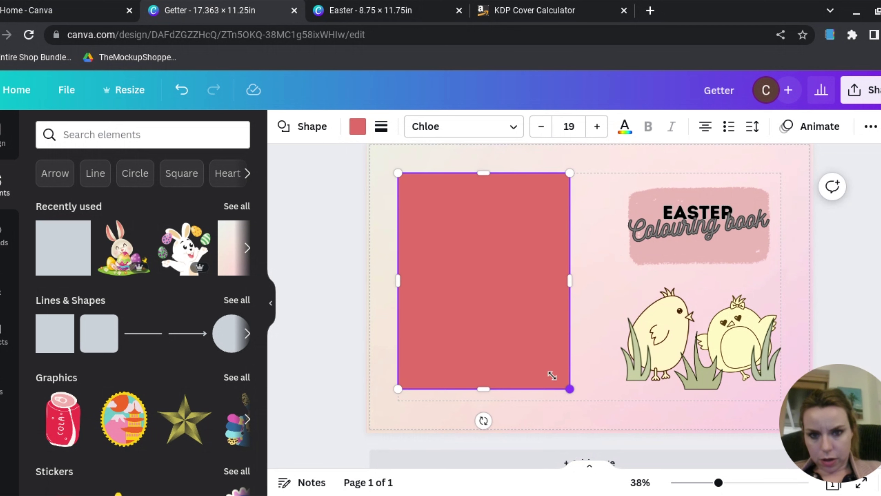
Fill the back cover rectangle with white and send it backward behind the bunny and egg outlines.
left_click(358, 133)
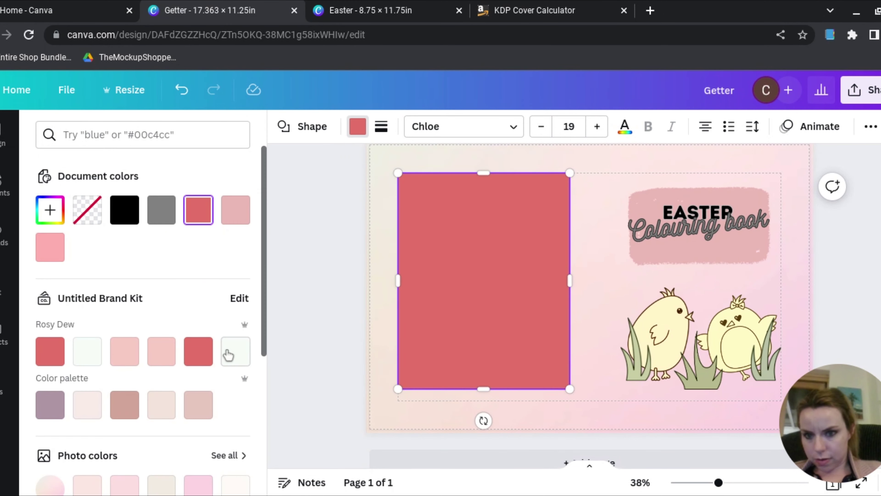
left_click(235, 355)
left_click(869, 126)
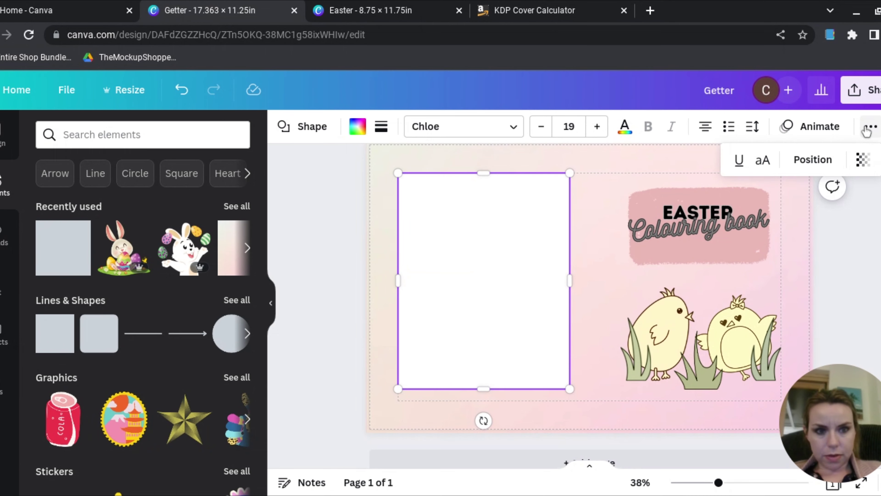
left_click(808, 163)
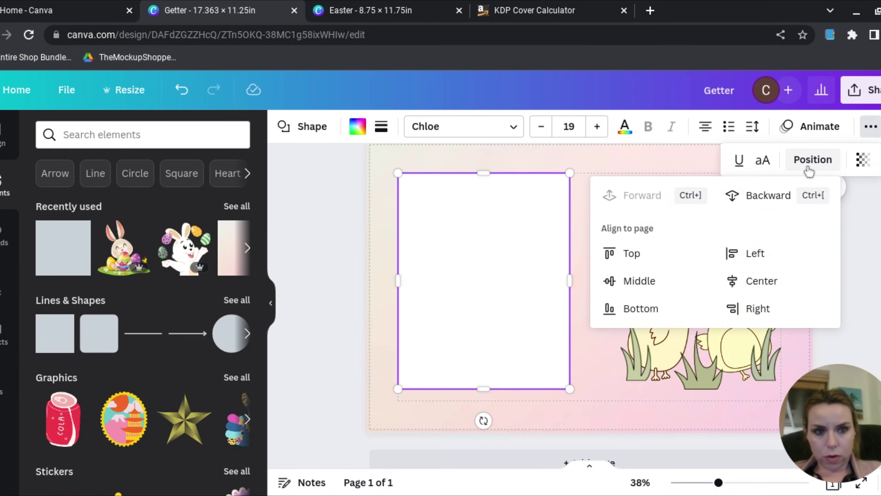
left_click(770, 204)
left_click(771, 204)
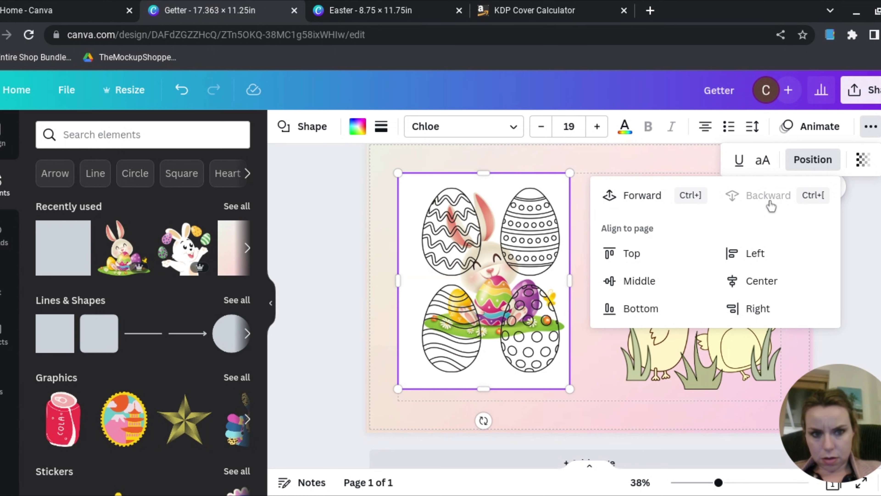
Move the four-egg outline image down on the back cover and bring the bunny graphic in front of it.
left_click(485, 291)
left_click(484, 291)
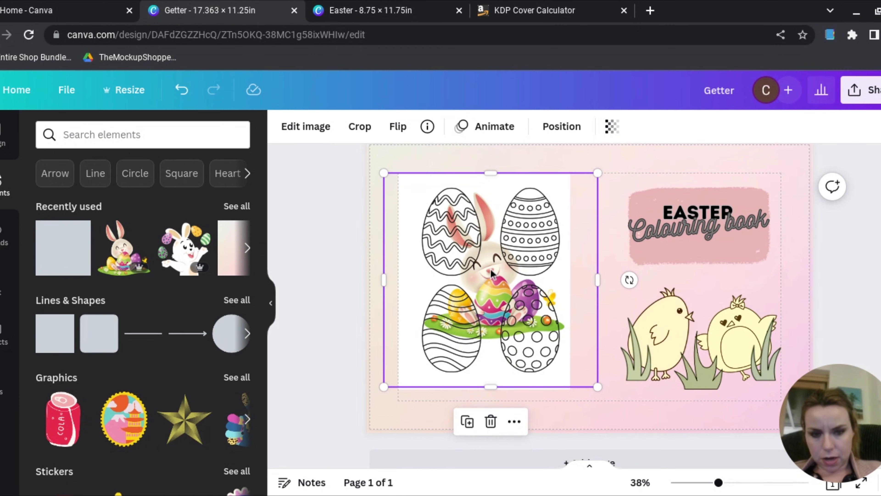
left_click_drag(493, 275, 459, 395)
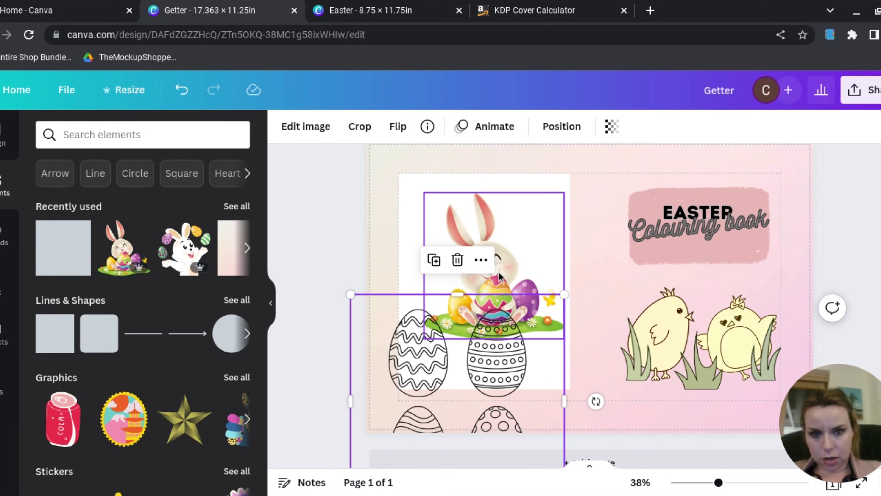
left_click(500, 265)
left_click(562, 134)
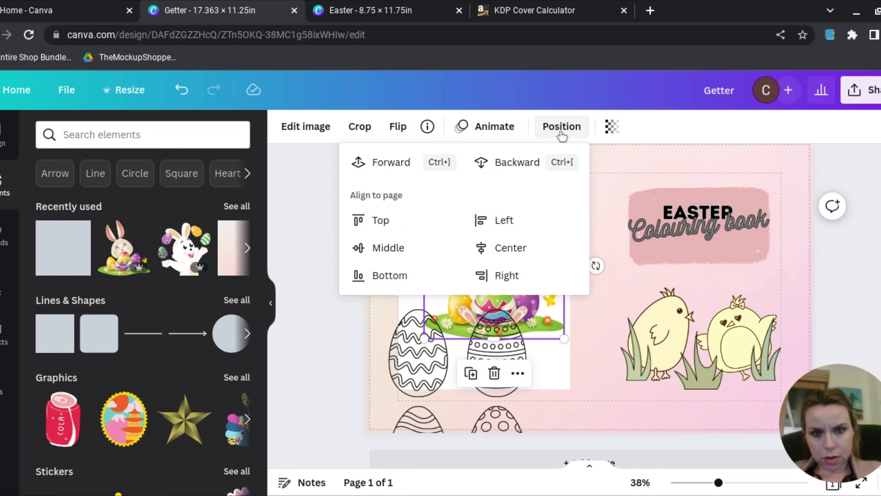
left_click(391, 170)
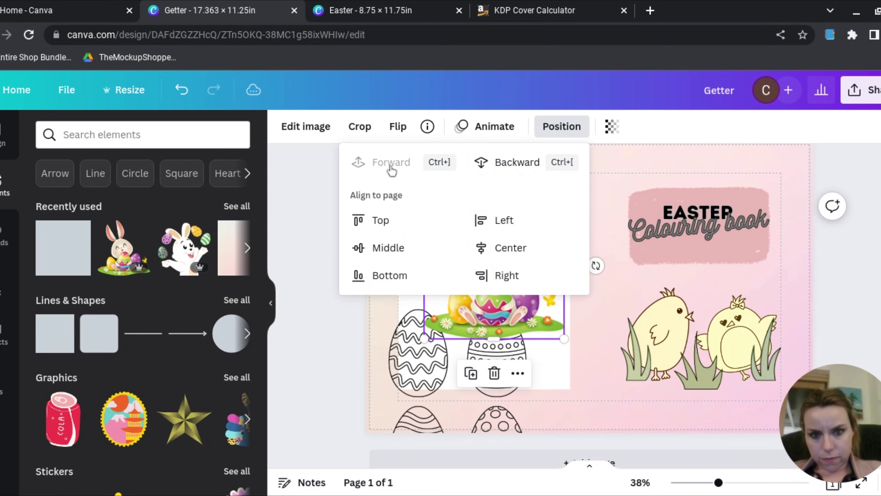
left_click(604, 346)
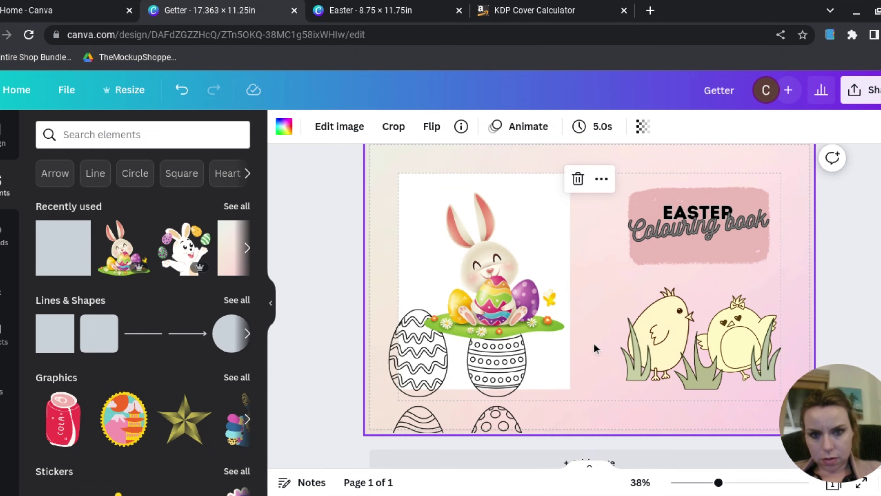
Centre the bunny lower on the white rectangle and move the four-egg outline image back up behind it.
left_click(487, 283)
left_click_drag(487, 283, 482, 297)
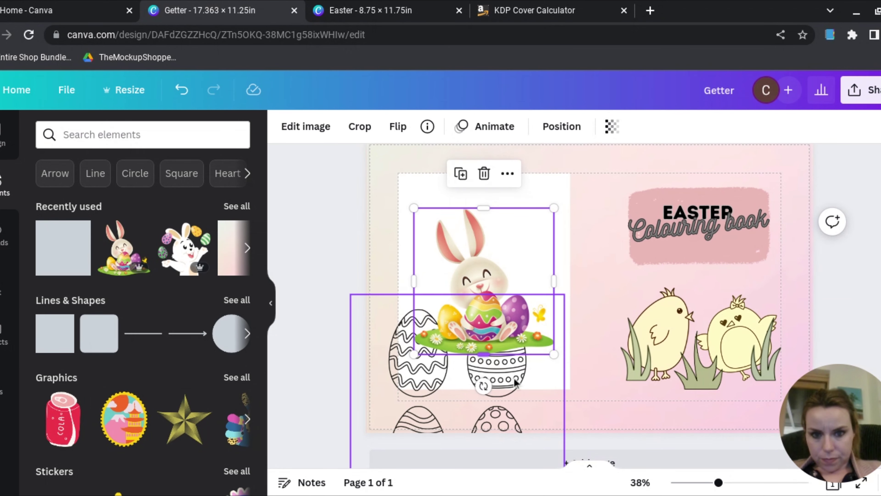
left_click_drag(513, 387, 544, 264)
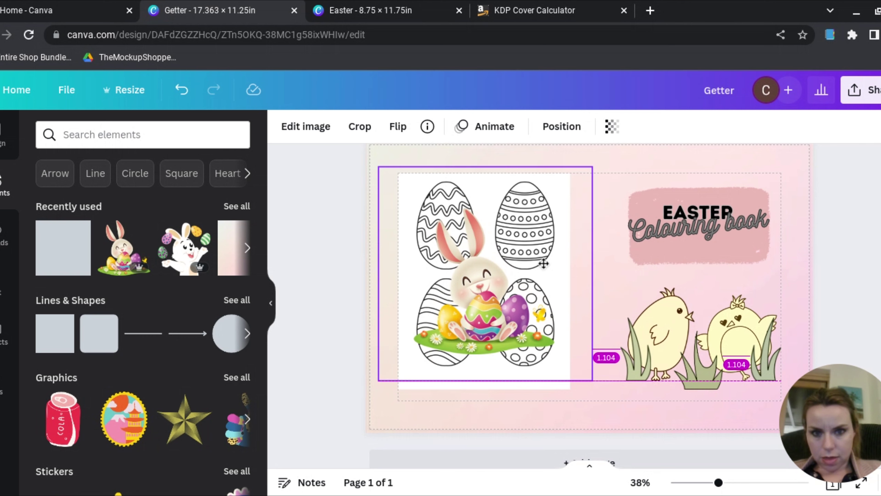
left_click_drag(543, 264, 544, 263)
Search elements for "easter eggs border", add the pastel egg border and shrink it to fit along the base of the front title block.
left_click(138, 137)
type("easter eggs")
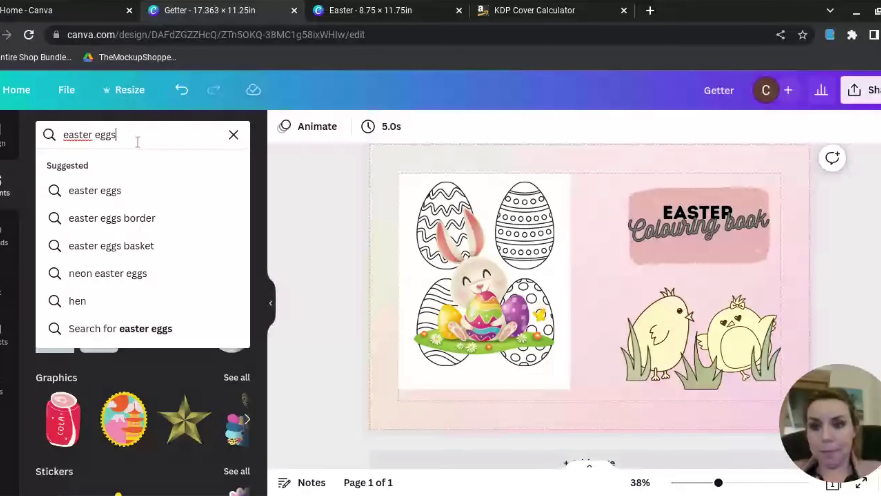
left_click(93, 227)
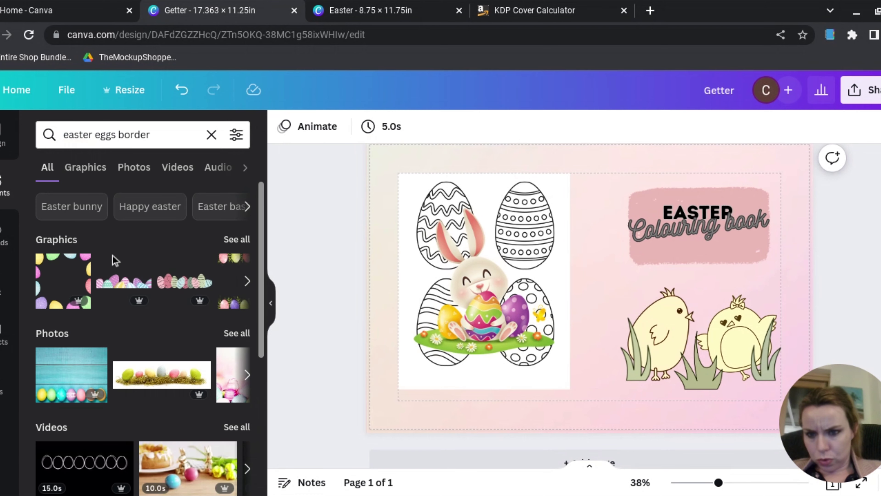
left_click(124, 282)
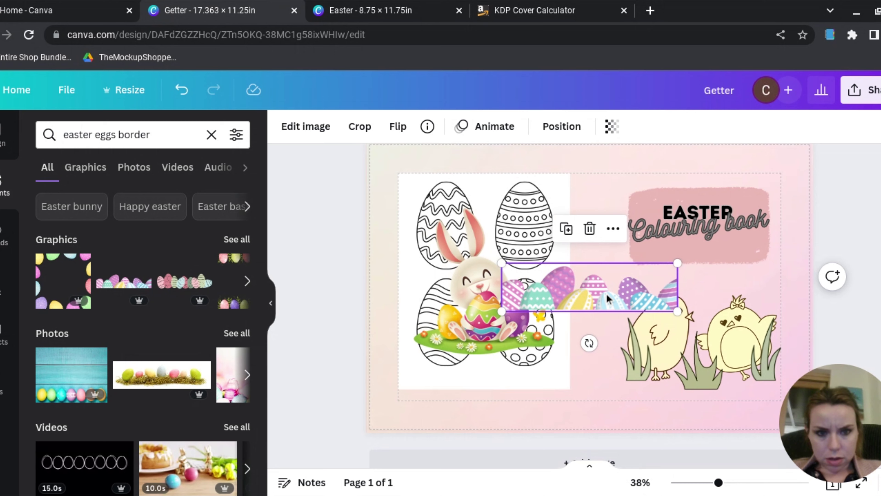
left_click_drag(606, 293, 710, 248)
left_click_drag(607, 262, 629, 266)
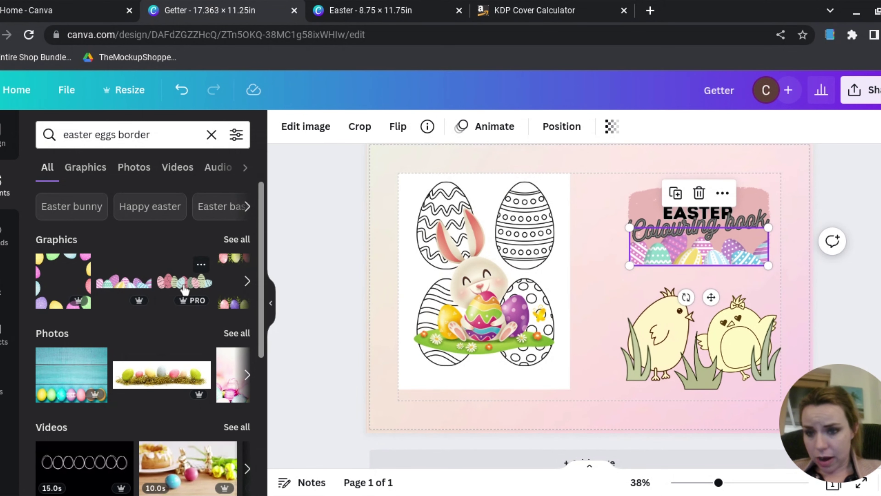
Add the border of coloured bunnies, leaves and eggs, shrink it and place it along the top of the front title block.
left_click(244, 240)
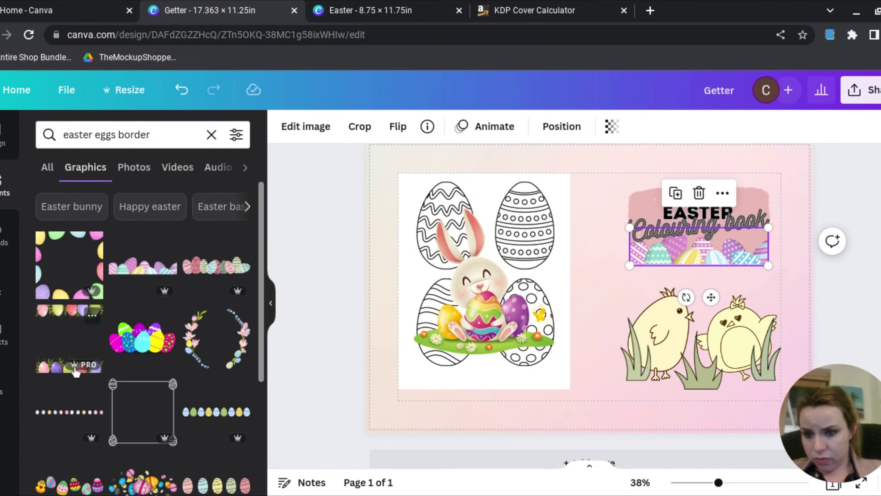
scroll(75, 372, "down", 3)
scroll(76, 371, "down", 1)
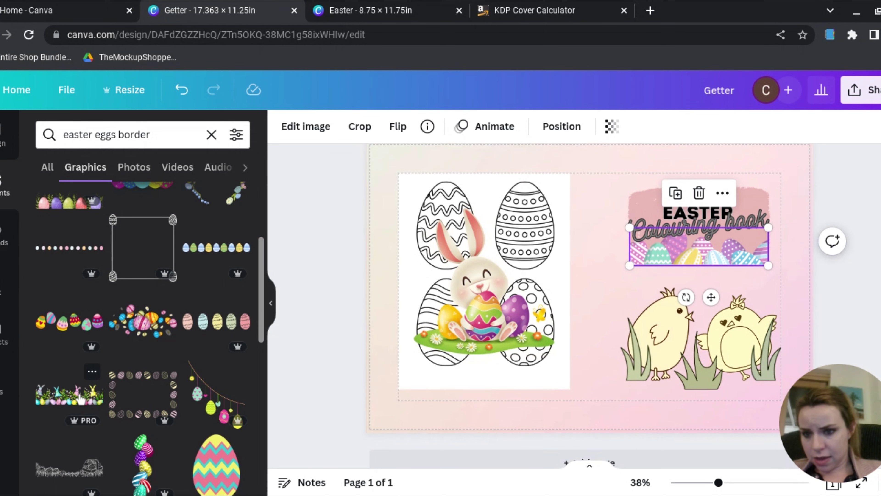
left_click(71, 395)
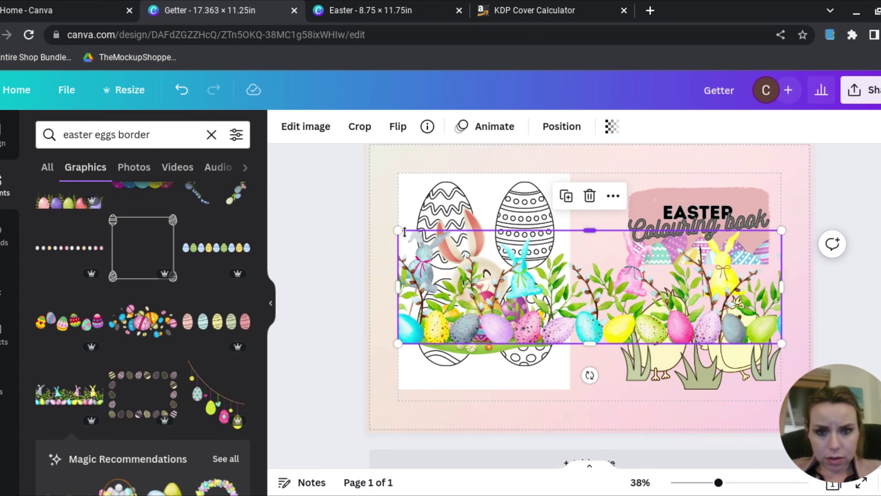
left_click_drag(398, 231, 635, 301)
left_click_drag(714, 313, 709, 186)
Add the vertical stack of patterned eggs, shrink it and place one on each side of the front title, behind the lettering.
scroll(142, 312, "down", 5)
left_click(142, 231)
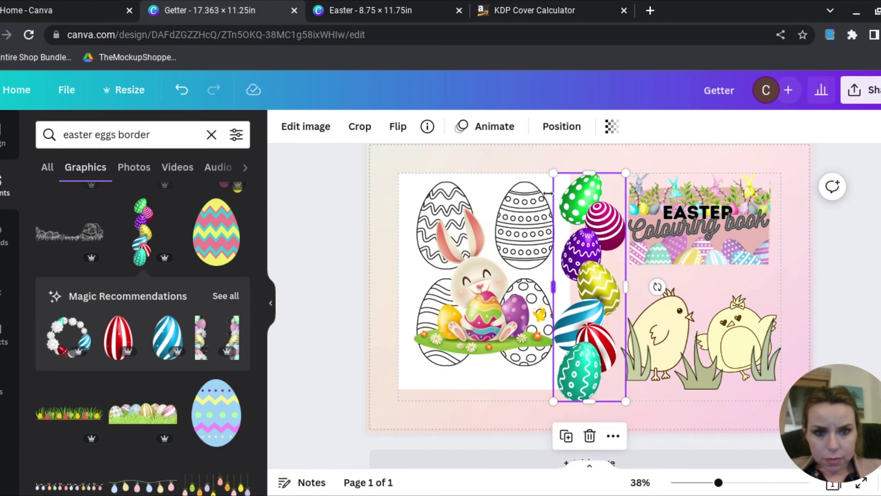
left_click_drag(555, 174, 605, 331)
left_click_drag(613, 365, 771, 229)
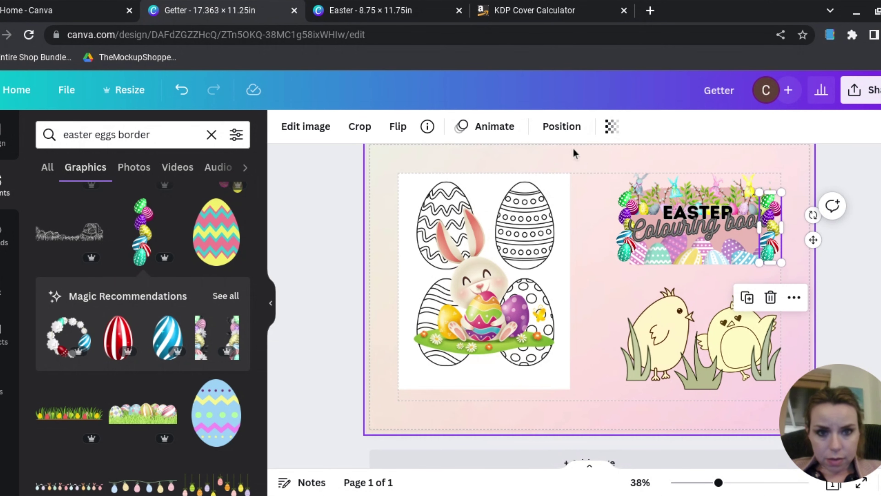
left_click(561, 127)
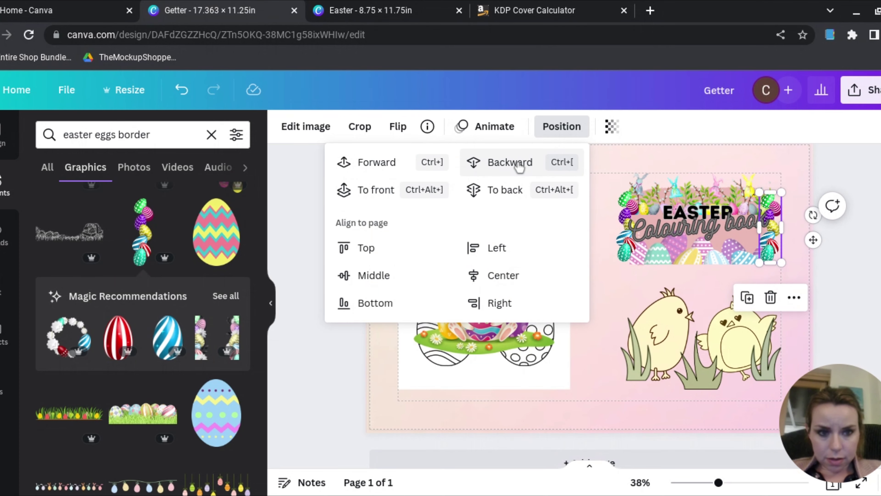
left_click(838, 286)
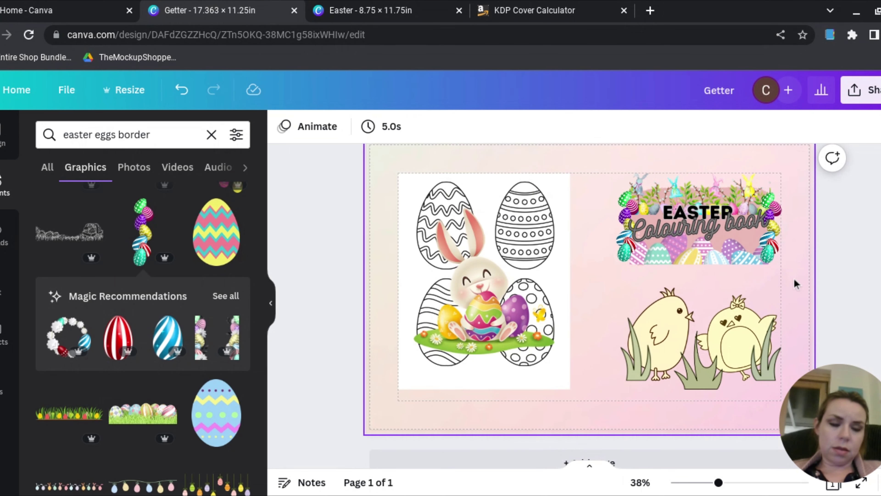
Add a subheading text reading "50 DIFFERENT AND UNIQUE COLOURING PAGES" with "FOR CHILDREN" on a second line.
left_click(4, 287)
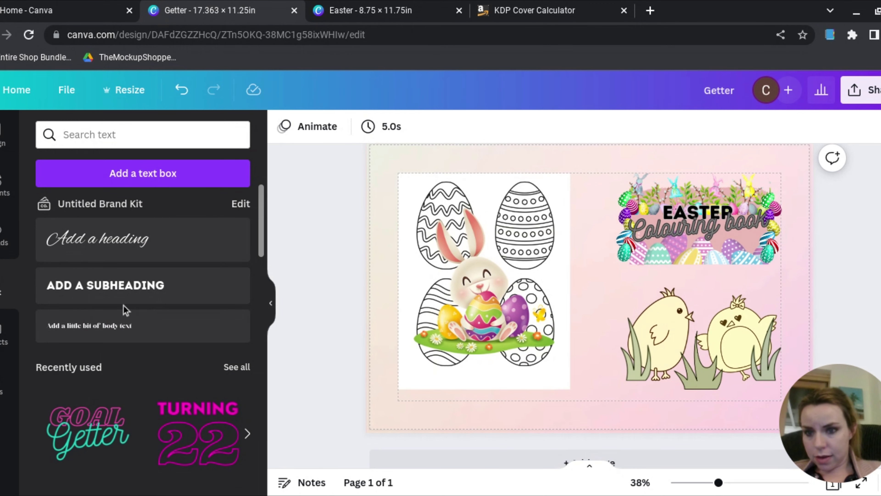
left_click(127, 295)
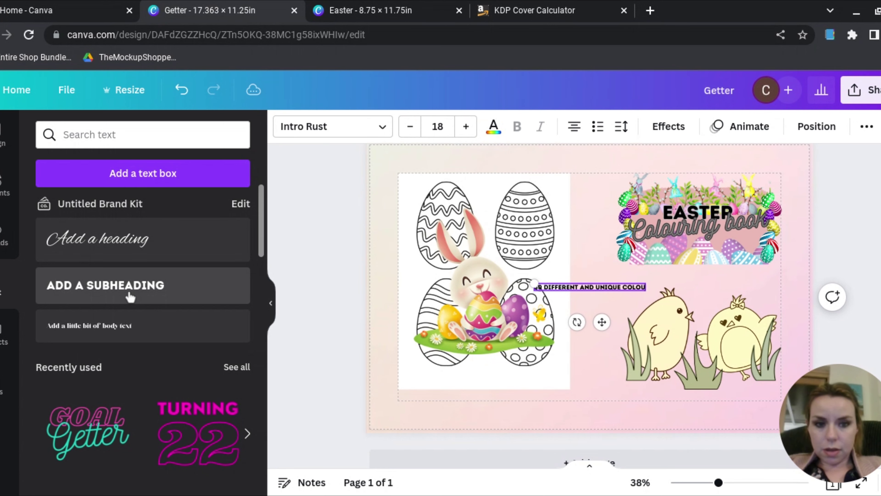
type("PAGES")
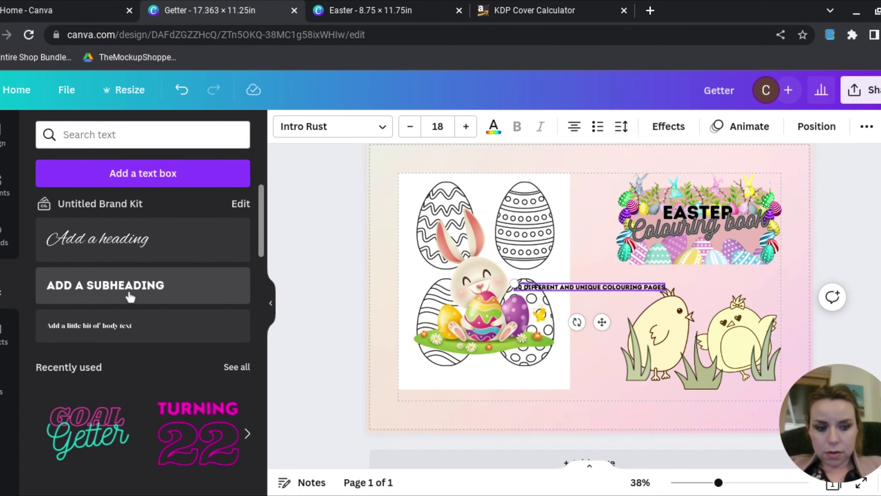
key("Return")
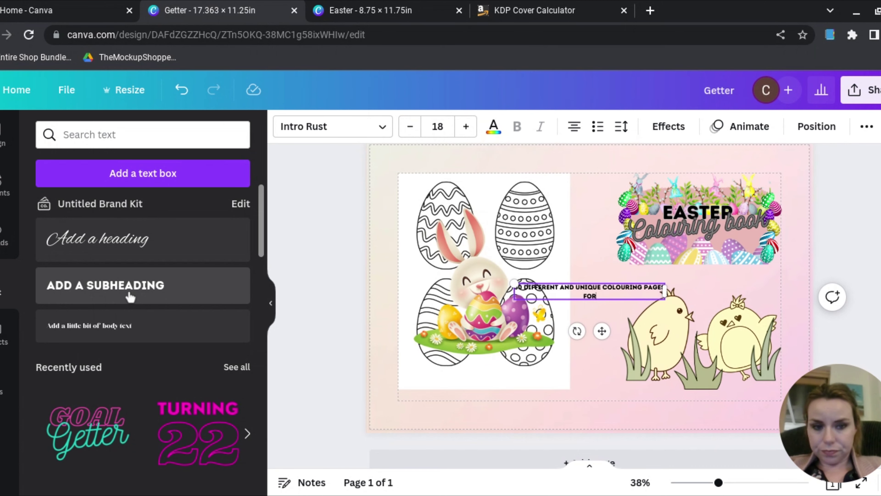
type("FOR CHILDRE")
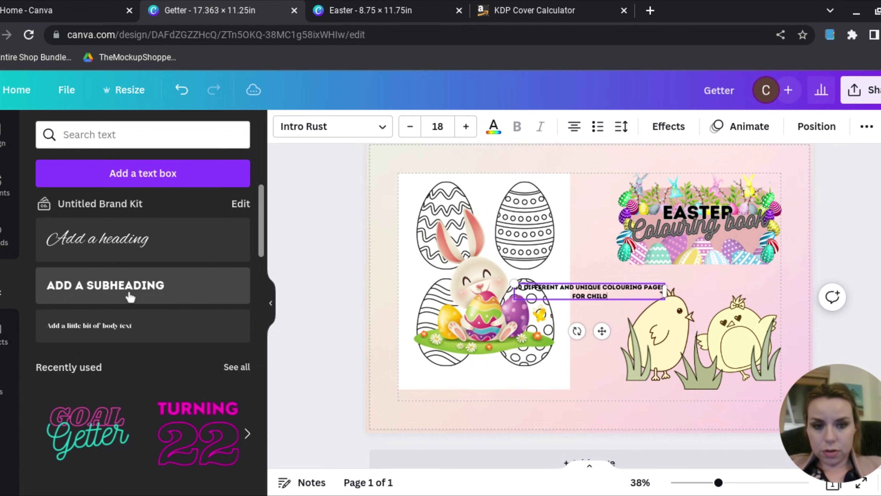
type("N")
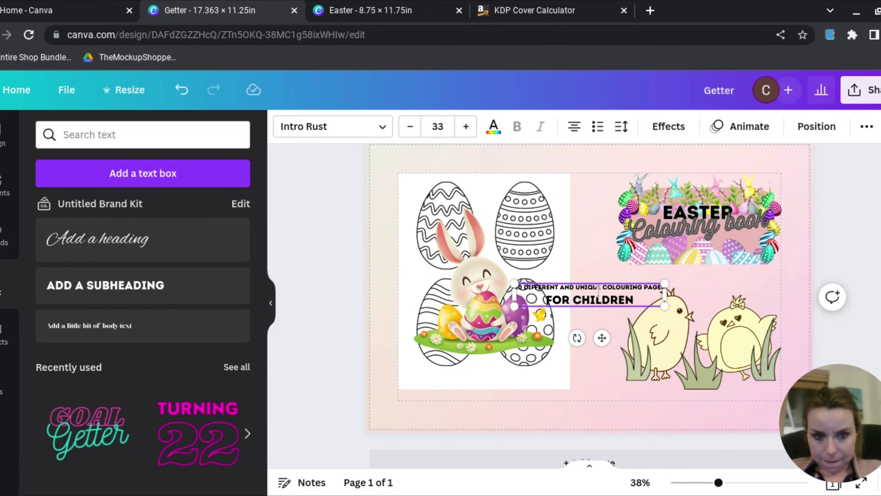
Enlarge the "50 DIFFERENT AND UNIQUE COLOURING PAGES" line to size 25.1.
left_click(653, 287)
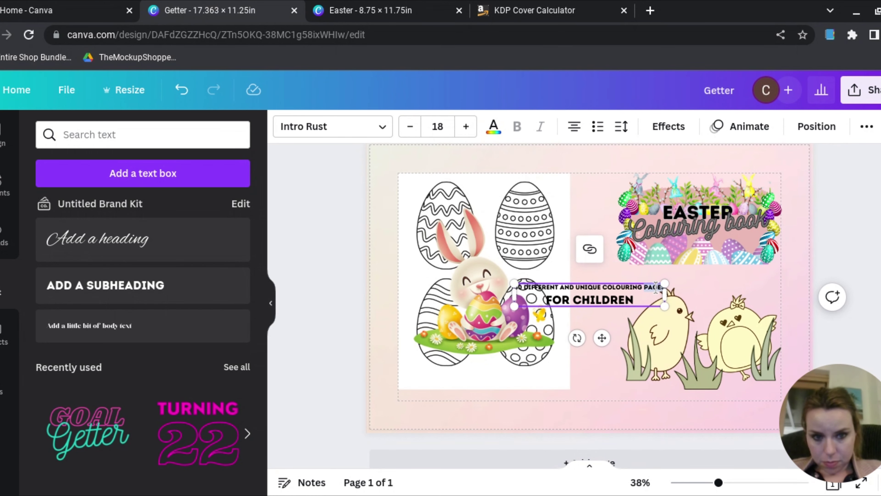
left_click_drag(662, 288, 516, 286)
left_click(466, 127)
left_click(466, 127)
left_click_drag(430, 284, 539, 294)
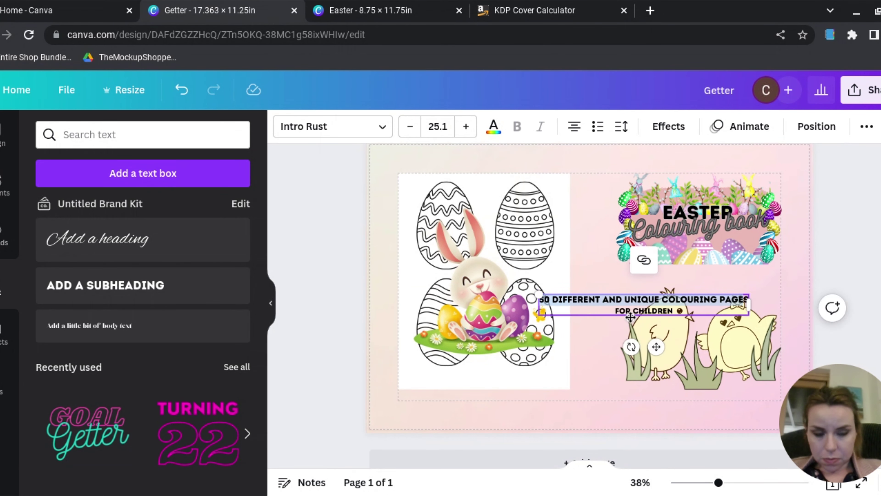
Narrow the subheading so it wraps over three lines and place it centred at the top of the back cover.
left_click_drag(657, 347, 708, 326)
left_click(717, 279)
key("Return")
key("Escape")
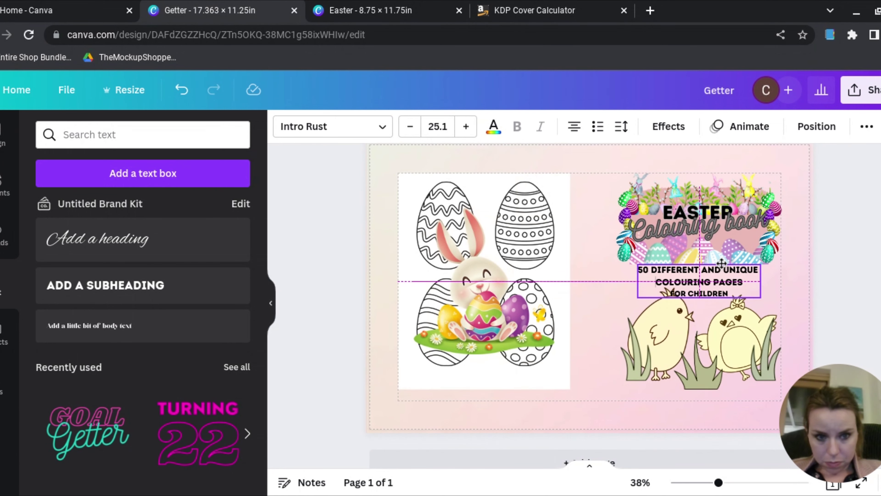
left_click_drag(714, 281, 500, 183)
Shift the four-egg outline image and the white rectangle down on the back cover to make room for the subheading.
left_click_drag(569, 305, 566, 327)
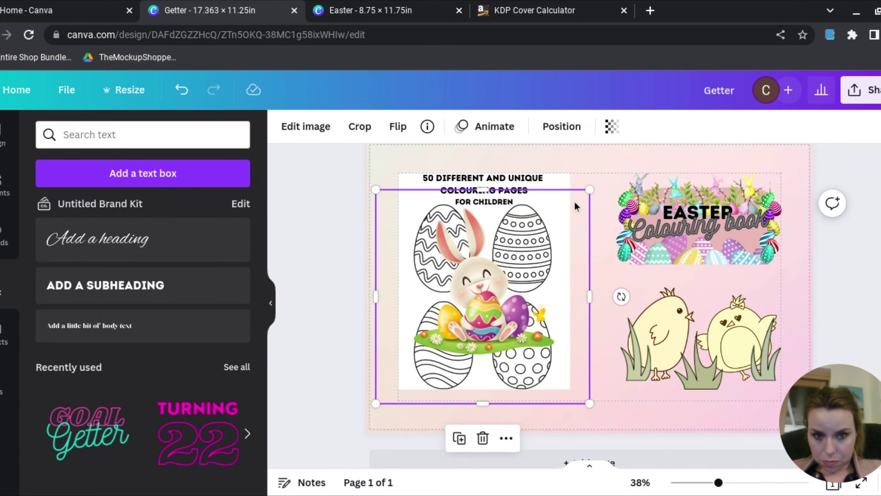
left_click_drag(561, 182, 560, 202)
key("Escape")
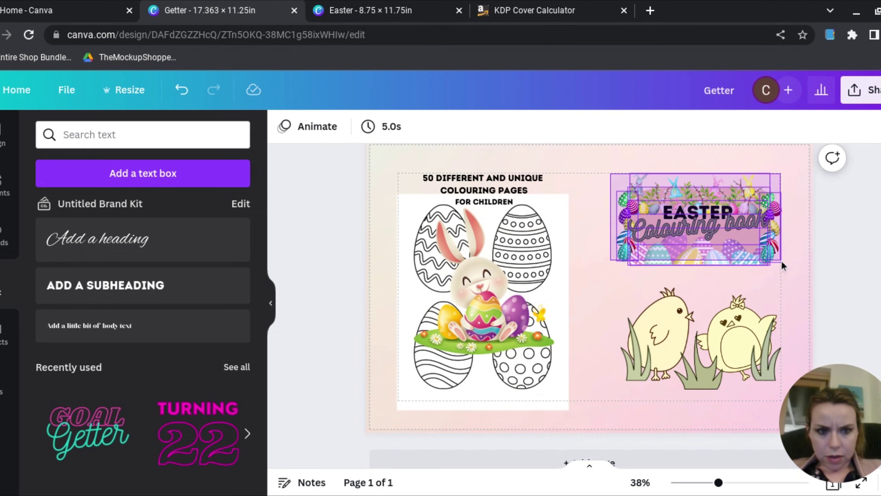
Move the whole decorated title block down slightly on the front cover.
left_click(727, 236)
left_click_drag(725, 233, 725, 246)
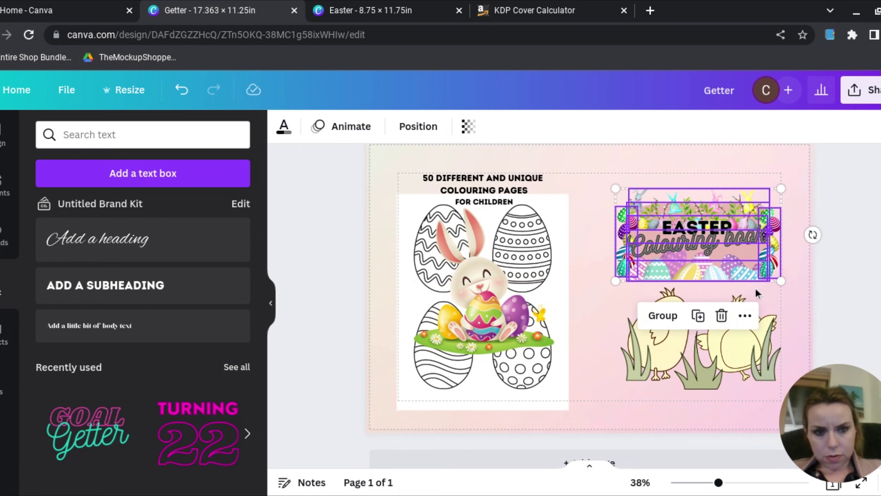
left_click(802, 309)
left_click(846, 296)
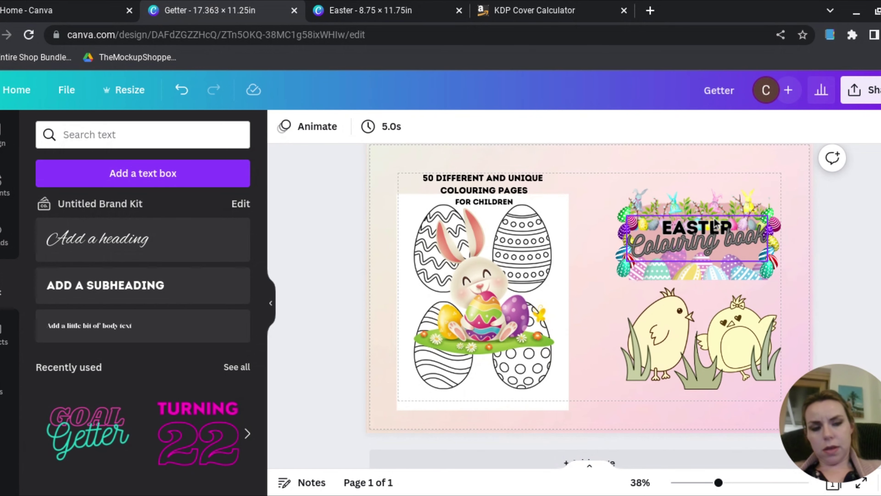
Enlarge the decorated title block with all its egg borders and centre it above the two chicks.
left_click_drag(779, 184, 615, 285)
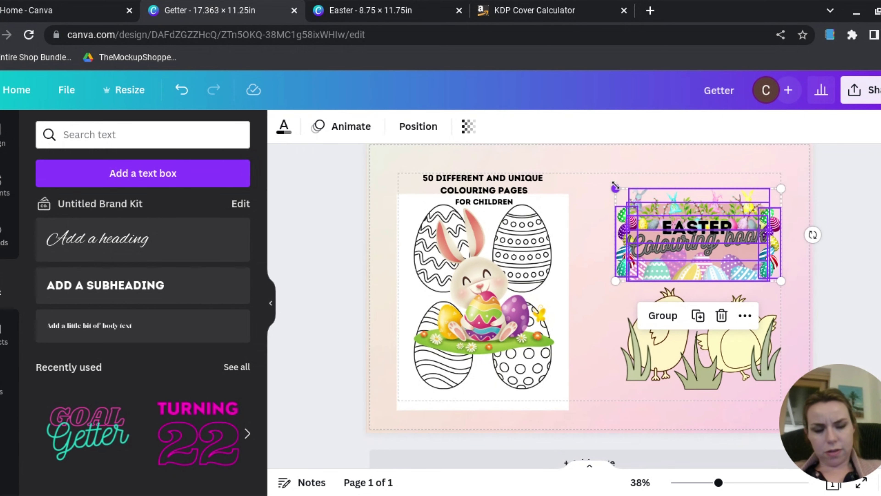
left_click_drag(615, 187, 594, 174)
left_click_drag(717, 252, 730, 255)
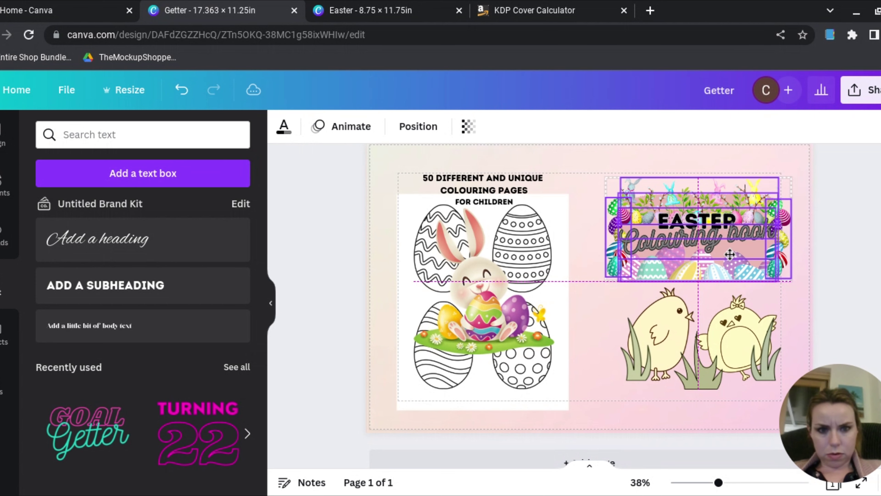
left_click_drag(731, 255, 731, 254)
left_click(849, 287)
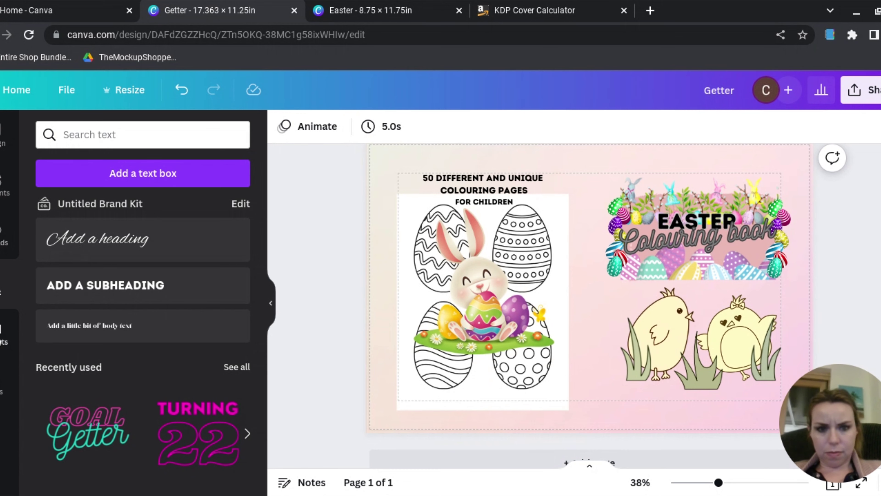
Overlay the KDP paperback template on the cover page and set its transparency to 51 to check the layout against its margins.
left_click(2, 342)
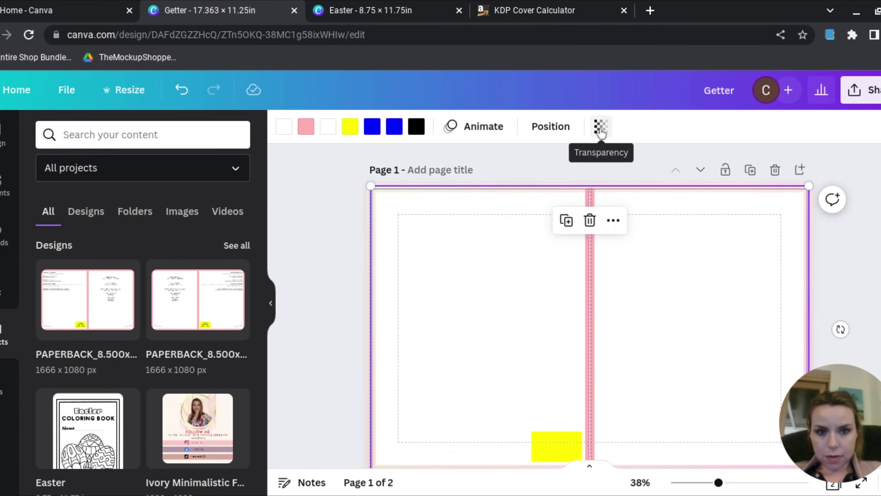
left_click(602, 132)
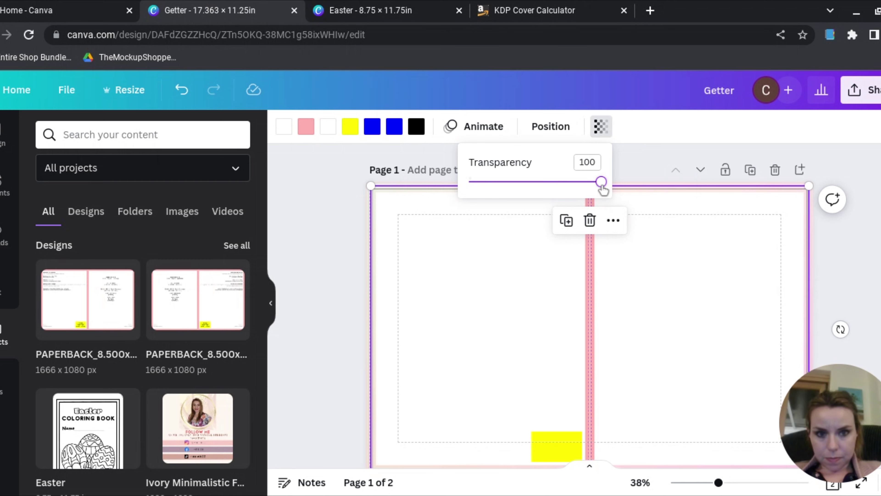
left_click_drag(602, 185, 536, 189)
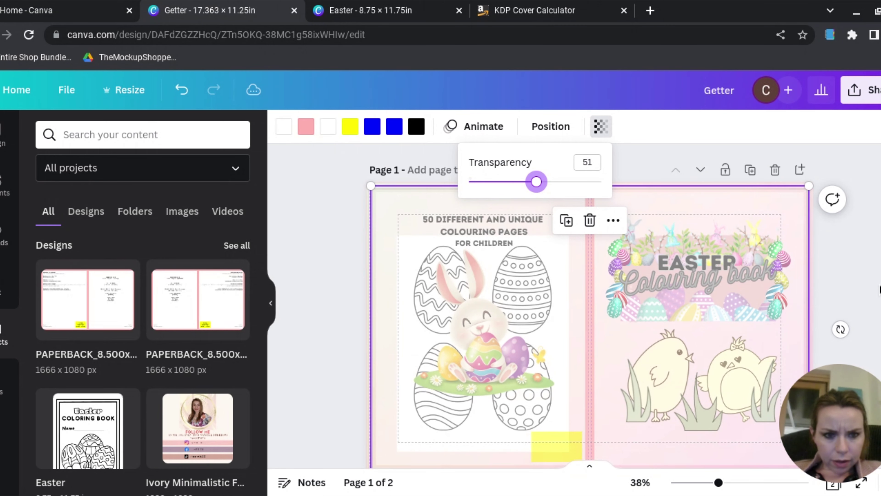
scroll(879, 288, "down", 1)
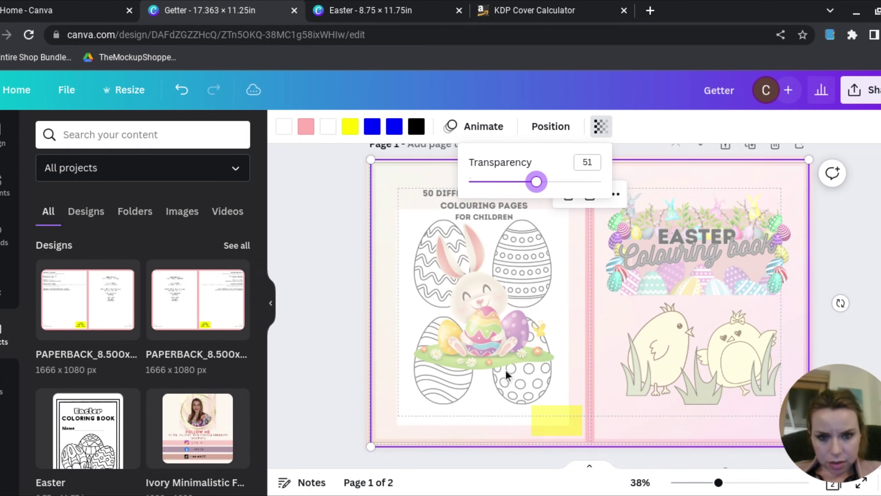
Shift the back cover's subheading, white rectangle, egg outlines and bunny together slightly to the left, away from the spine.
left_click_drag(392, 180, 566, 421)
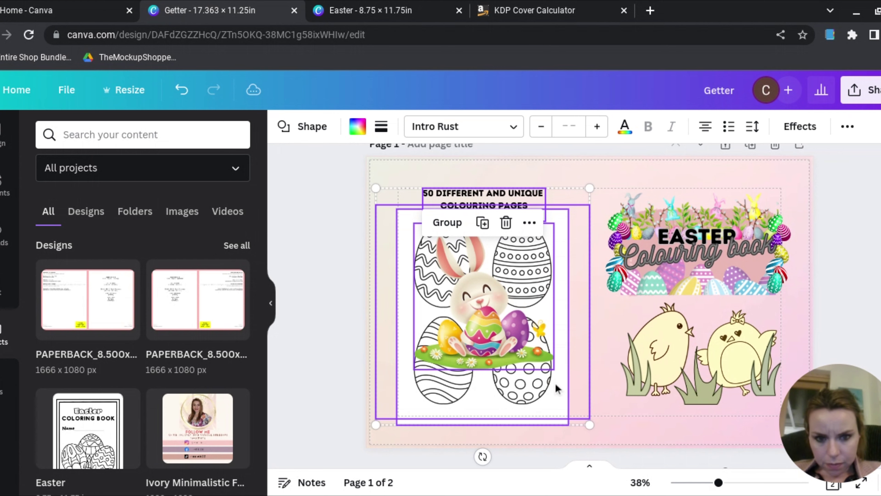
left_click_drag(555, 385, 550, 384)
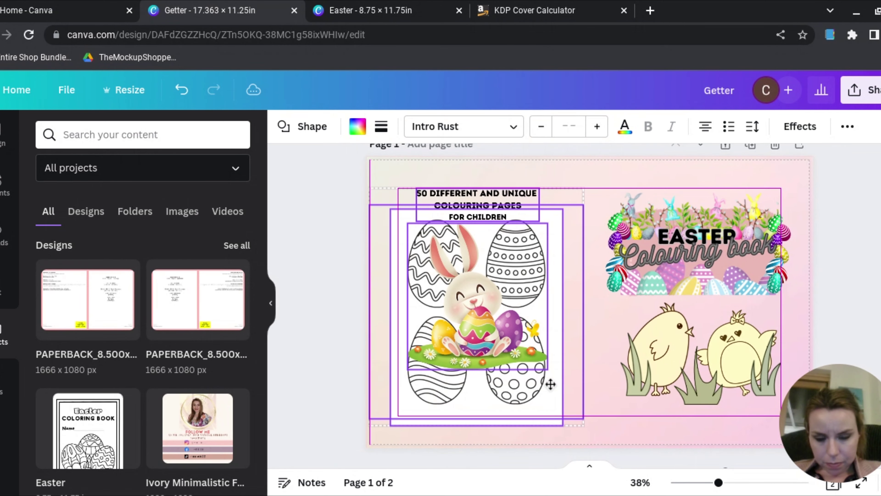
left_click_drag(551, 384, 551, 384)
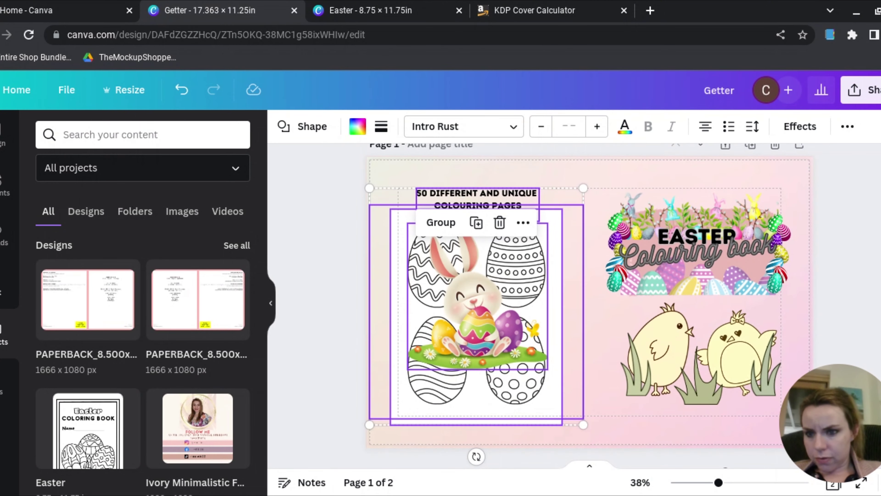
Add the yellow "fun" font combination to the cover and change its text to "for kids".
left_click(3, 288)
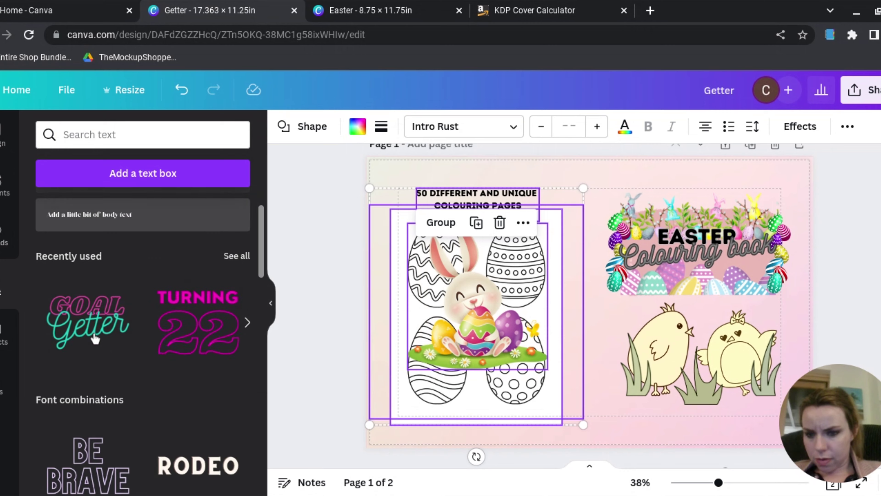
scroll(95, 339, "down", 5)
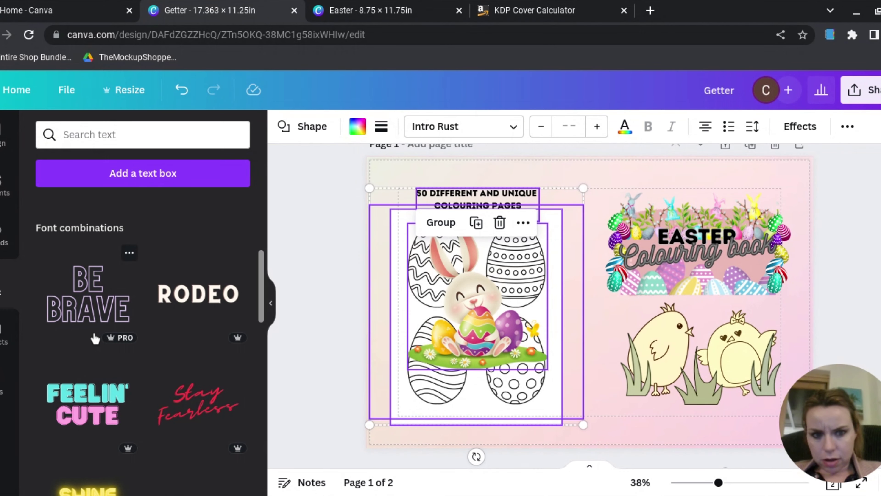
scroll(95, 339, "down", 8)
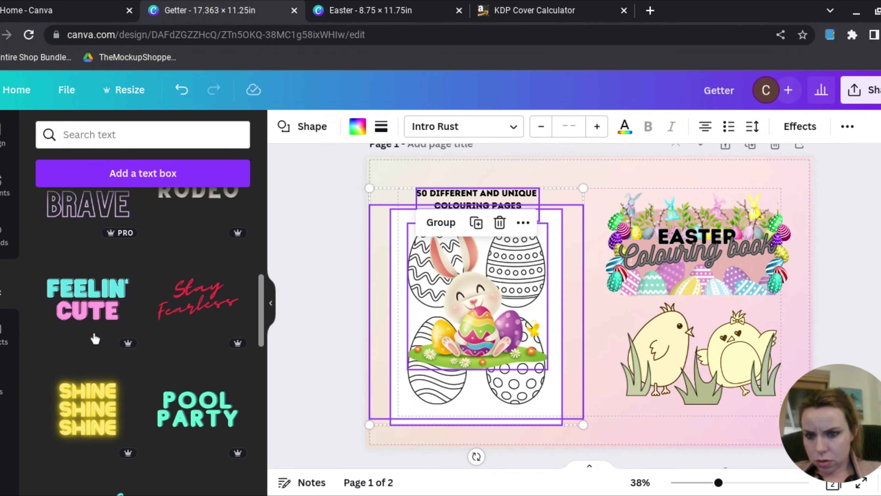
scroll(96, 338, "down", 10)
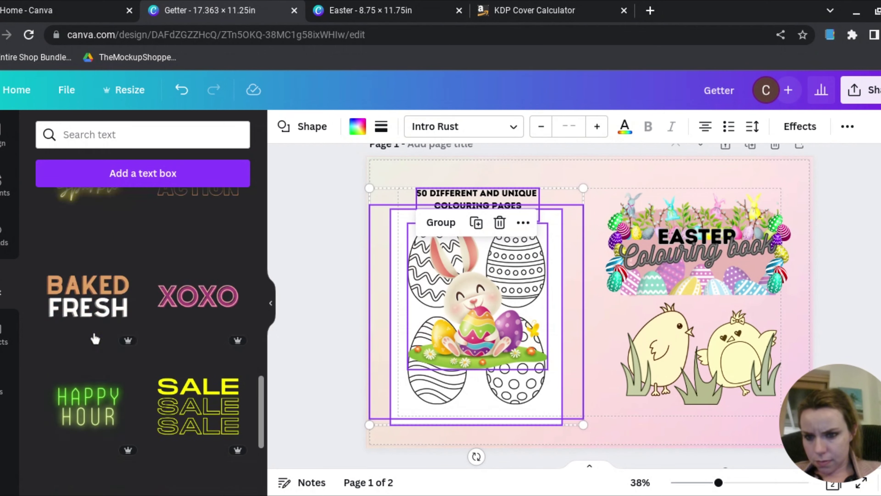
scroll(95, 338, "down", 8)
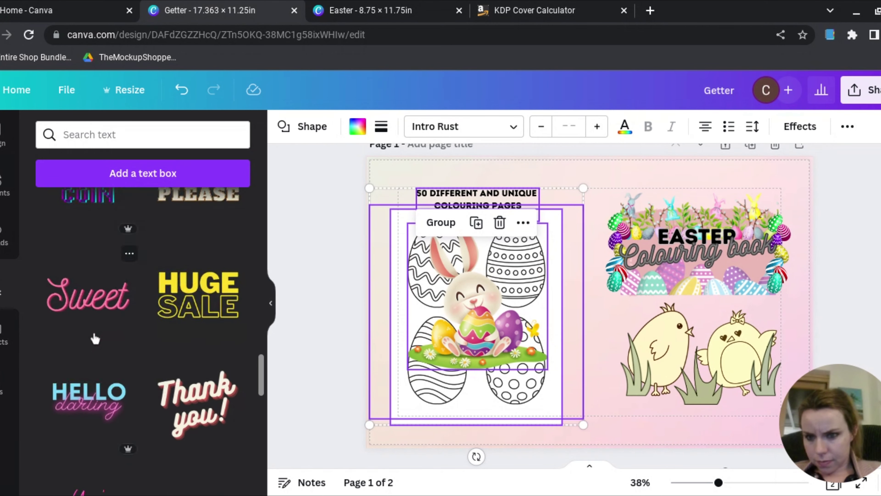
scroll(96, 338, "down", 6)
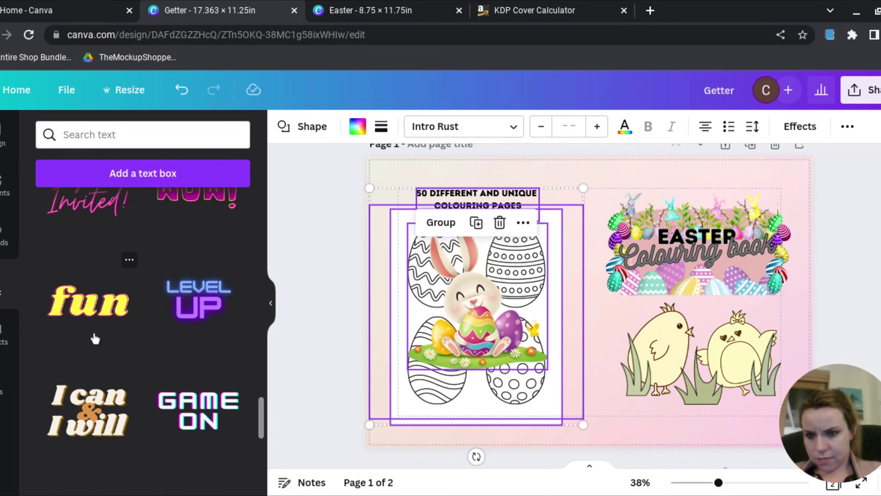
left_click(100, 271)
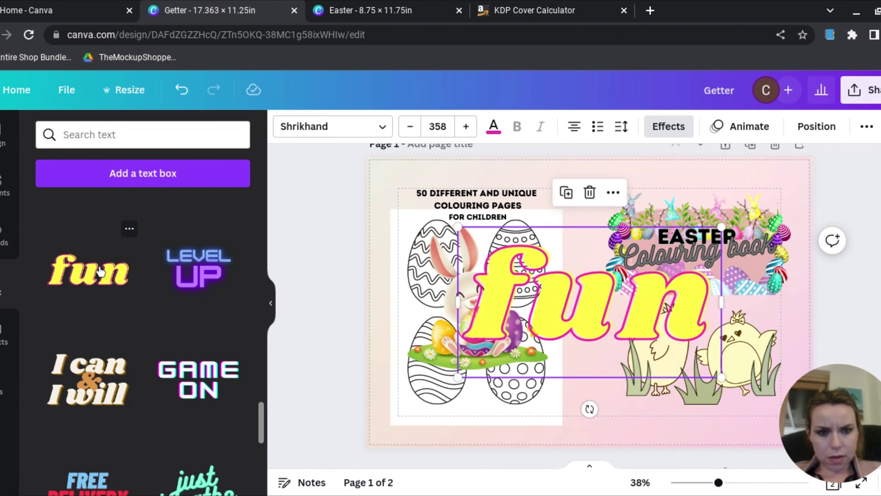
double_click(562, 295)
type("for kids")
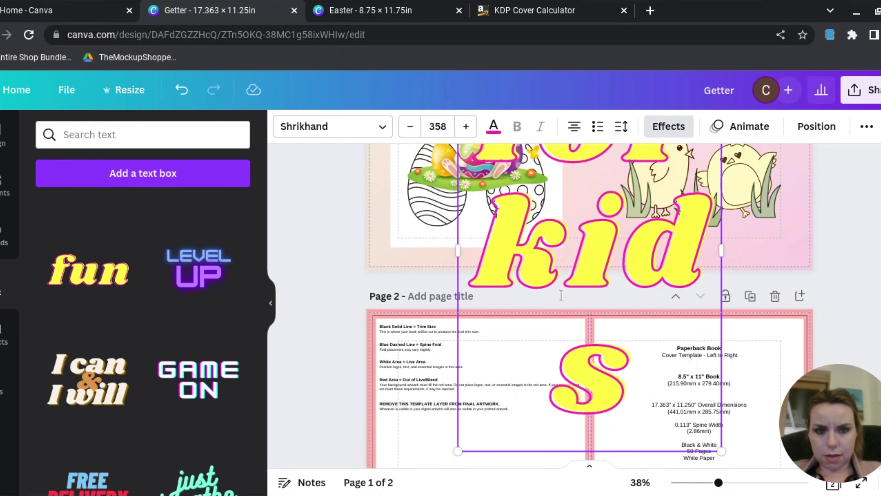
Shrink the "for kids" text to size 113 and set its line spacing to 0.78 and letter spacing to 0.
scroll(770, 257, "up", 5)
left_click_drag(448, 222, 662, 285)
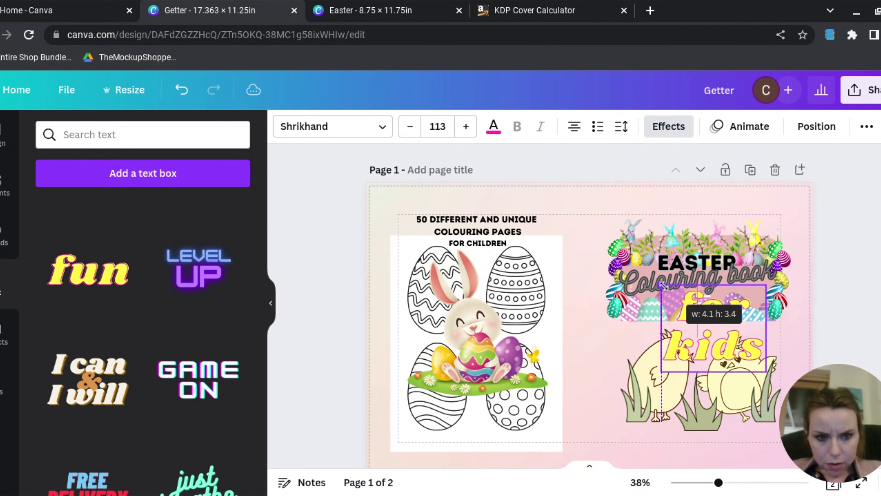
left_click(621, 127)
mouse_move(674, 232)
left_mouse_down()
mouse_move(648, 233)
mouse_move(657, 234)
left_mouse_up()
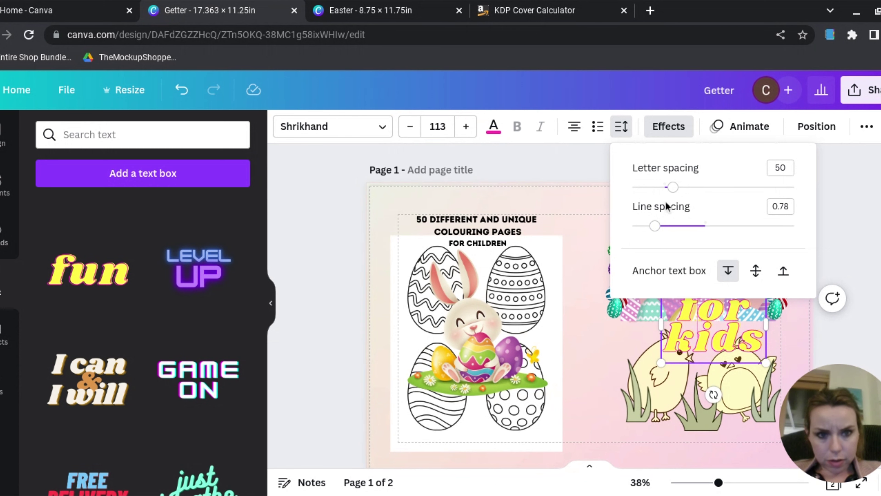
left_click_drag(673, 188, 665, 189)
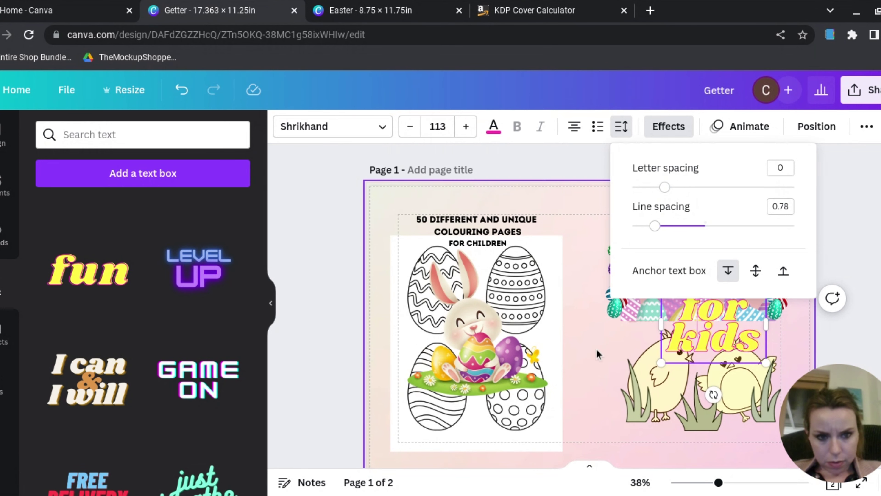
left_click(608, 340)
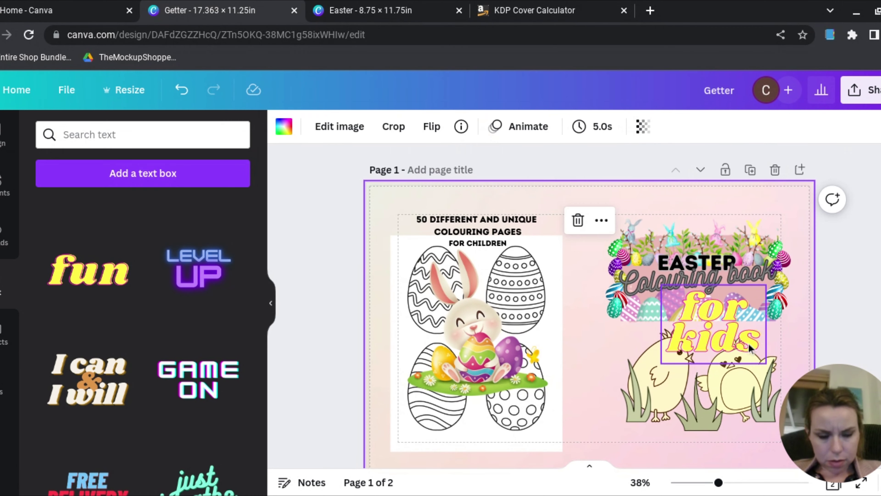
Reduce the "for kids" text further and place it just below "Colouring book", above the two chicks.
left_click(741, 320)
left_click_drag(766, 284, 726, 308)
left_click_drag(704, 340, 710, 317)
scroll(590, 278, "down", 2)
left_click(319, 183)
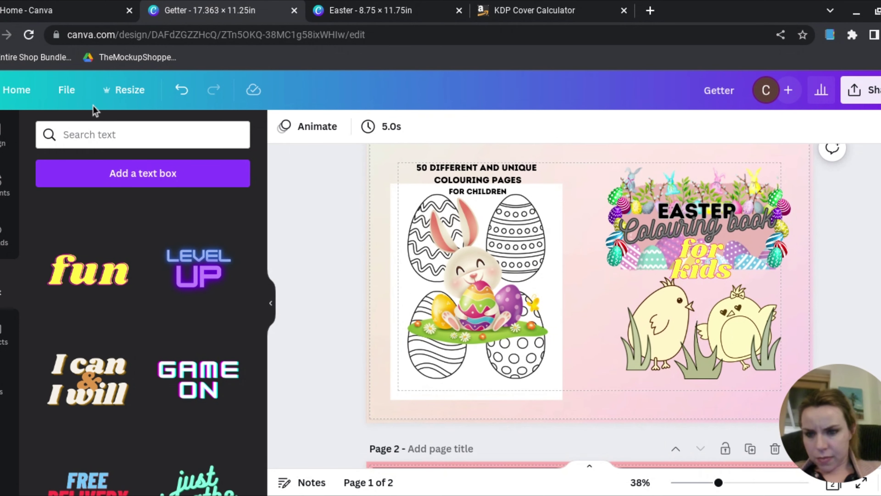
Search the graphics elements for "easter background".
left_click(5, 184)
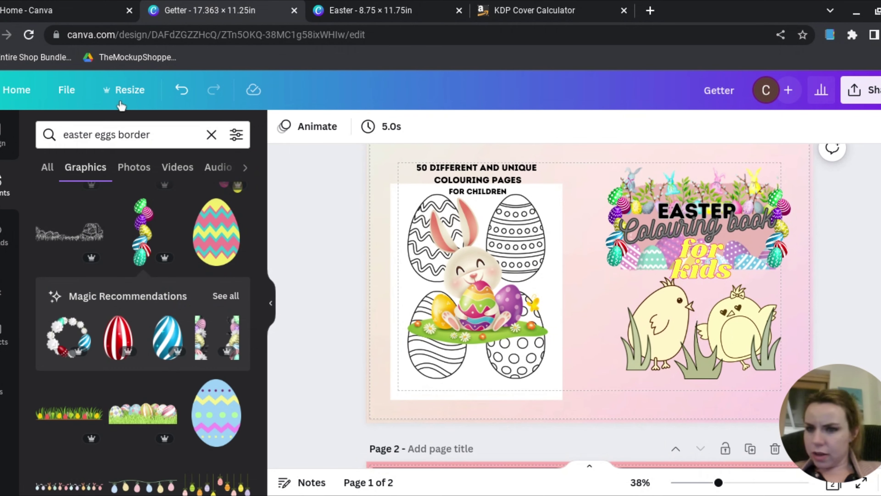
left_click(168, 133)
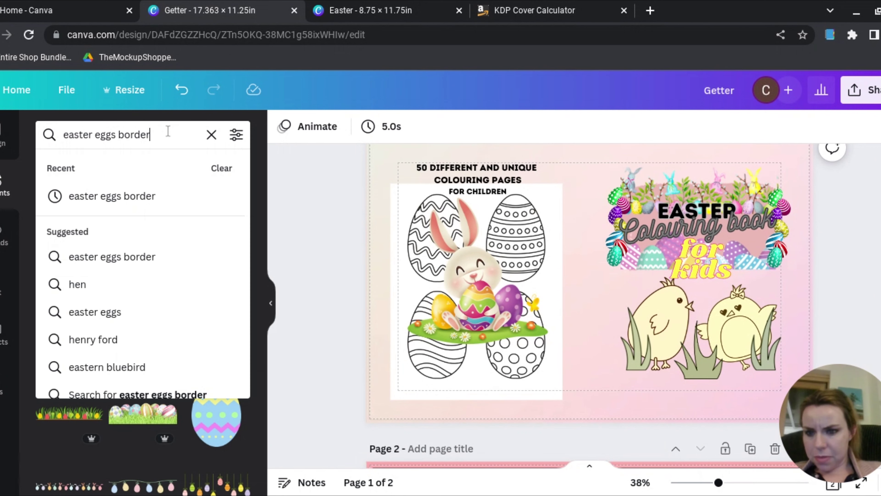
left_click_drag(168, 132, 98, 141)
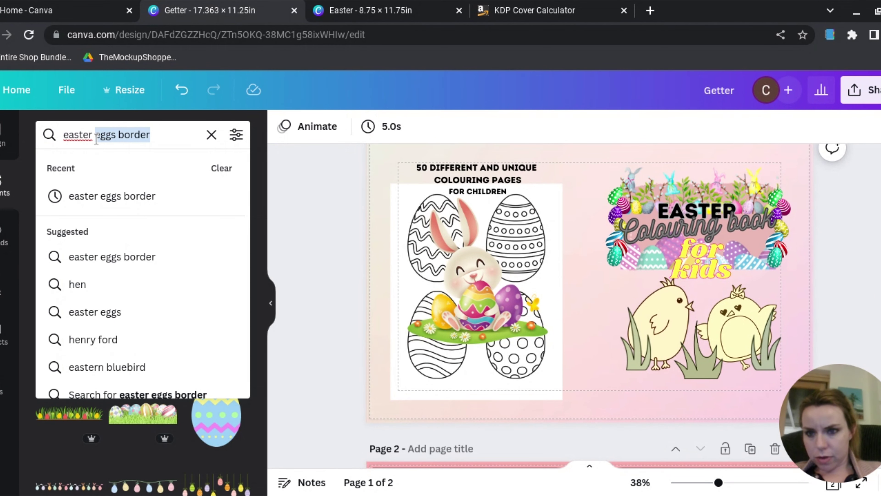
type("ba")
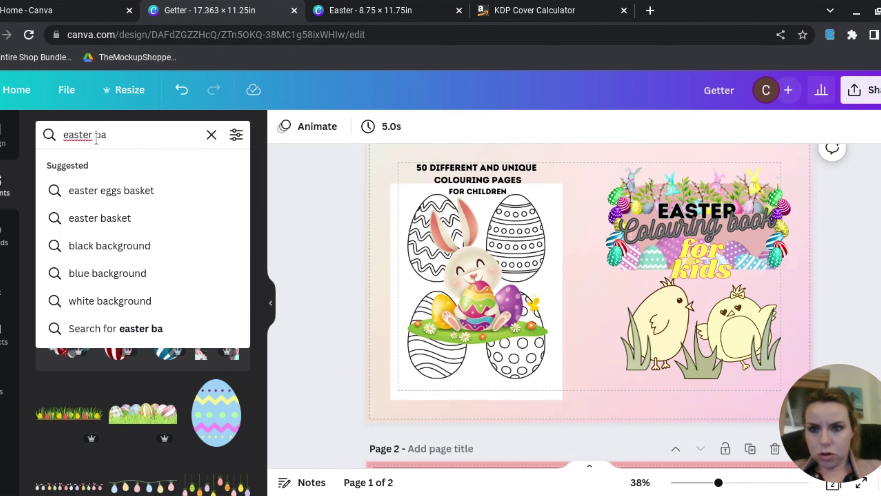
type("ckground")
key("Return")
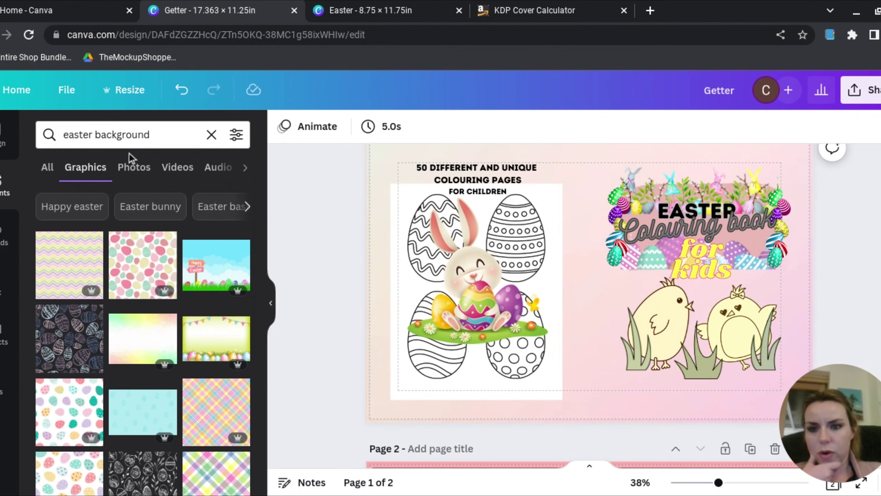
Insert the grass border with painted eggs and bunny ears, scale it down and place it along the front cover's bottom edge.
scroll(281, 370, "up", 2)
left_click(70, 211)
mouse_move(590, 246)
left_mouse_down()
mouse_move(583, 279)
mouse_move(590, 260)
left_mouse_up()
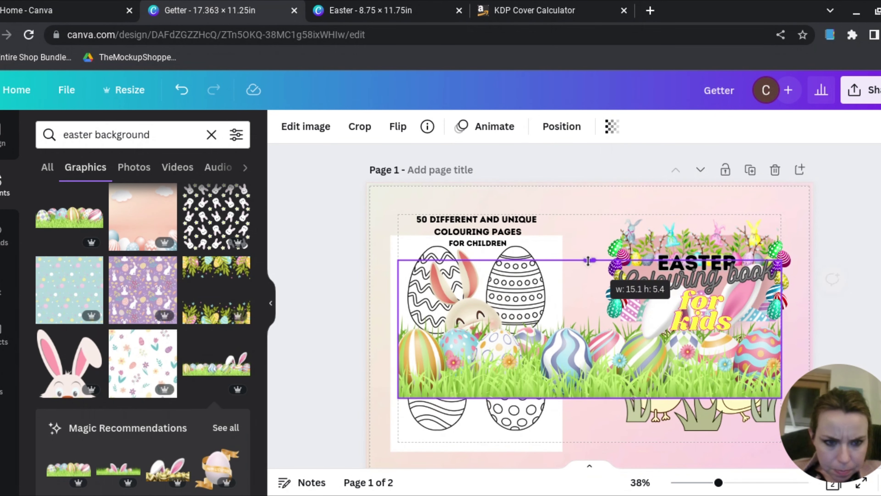
left_click_drag(598, 346, 626, 419)
left_click_drag(426, 334, 562, 383)
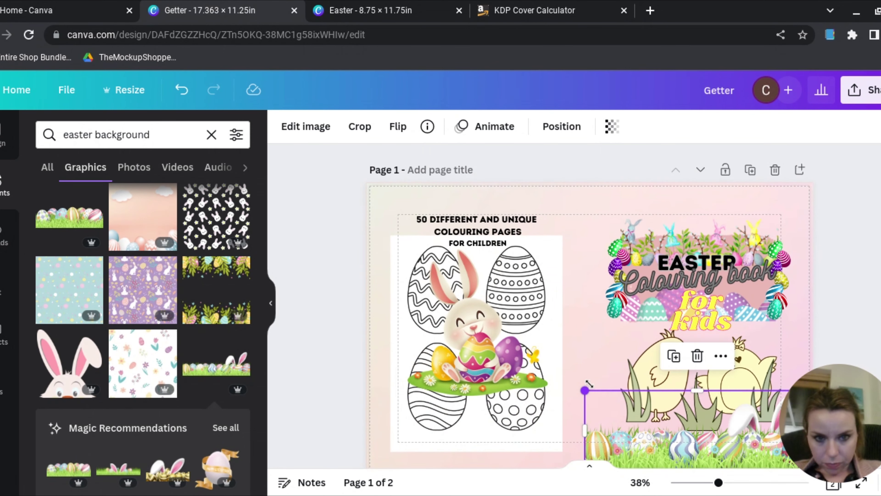
Place a copy of the grass border along the back cover's bottom edge and flip it horizontally.
left_click_drag(607, 437, 461, 444)
key("ctrl+z")
left_click_drag(681, 450, 456, 445)
left_click(398, 126)
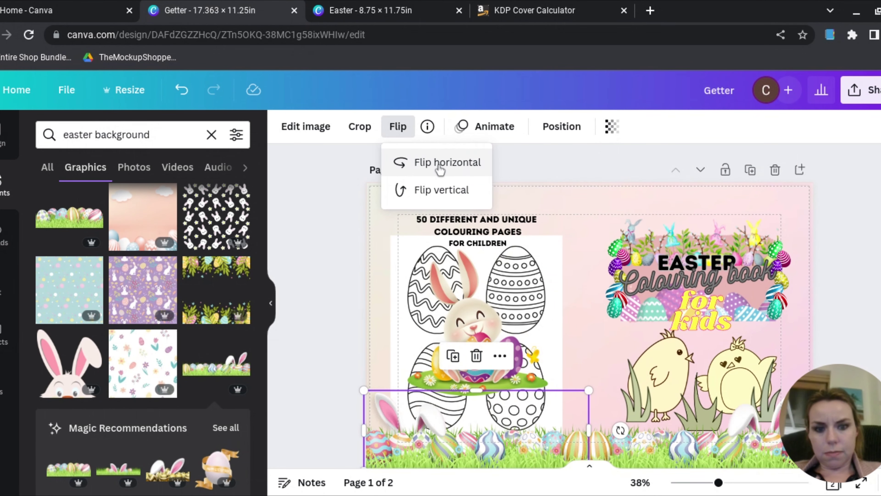
left_click(448, 161)
left_click(317, 365)
scroll(317, 365, "down", 3)
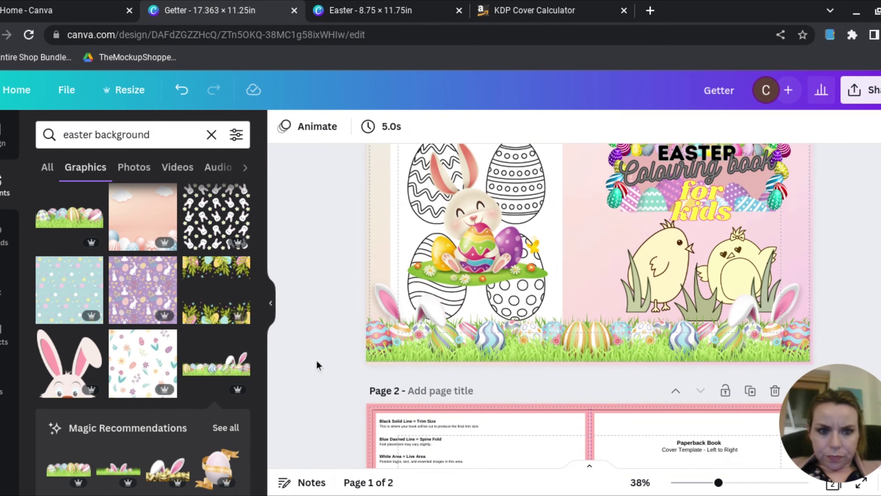
Nudge both grass borders down to the page's bottom edge and enlarge the front cover's one slightly past the right page edge.
left_click_drag(436, 343, 437, 347)
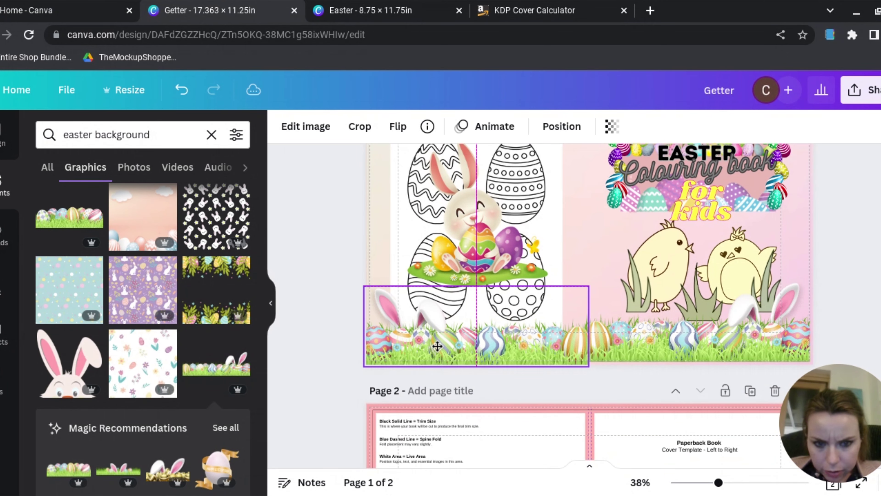
left_click(619, 346)
left_click_drag(619, 348, 619, 352)
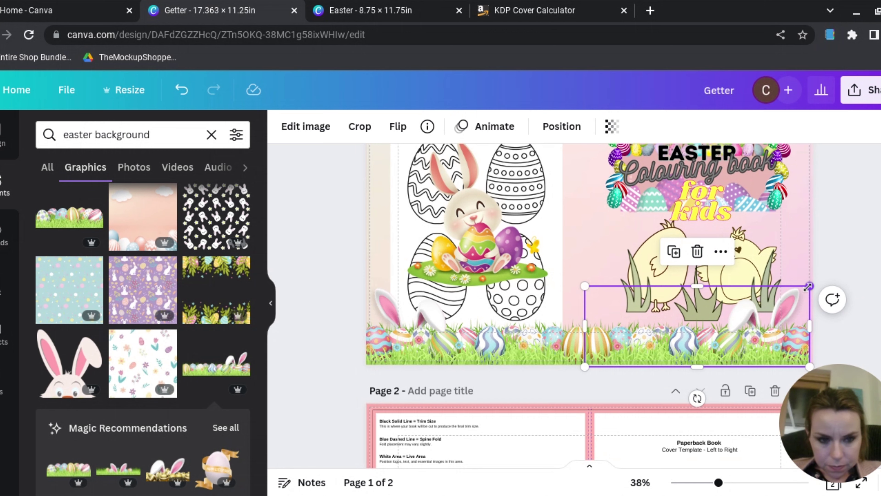
left_click_drag(809, 286, 814, 284)
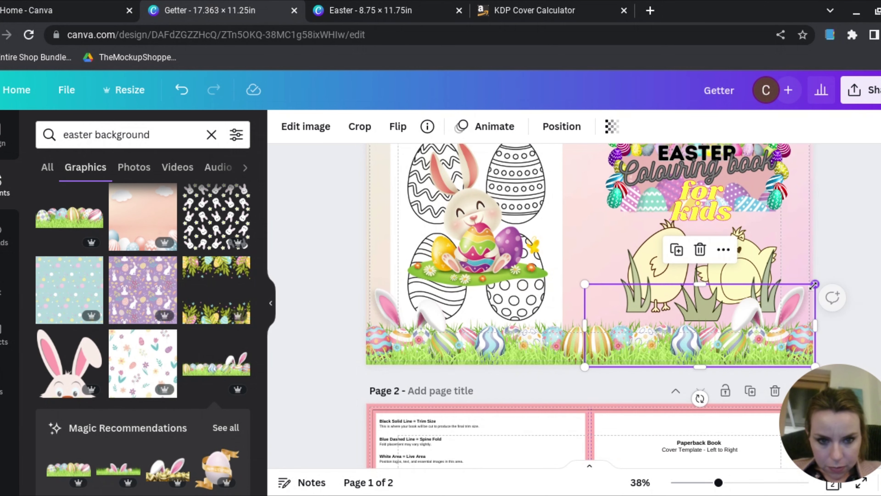
left_click(871, 279)
scroll(871, 280, "up", 3)
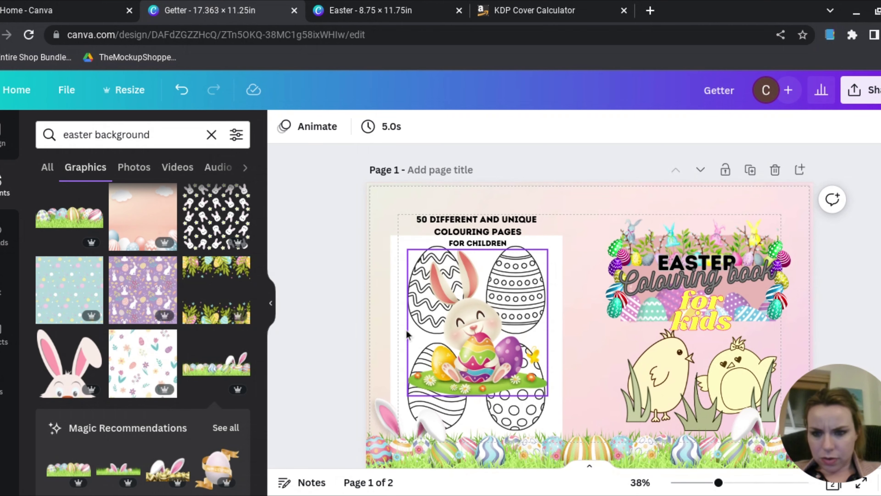
Insert the pink and grey egg garland, scale it to fit along the back cover's top edge and place a copy along the front cover's.
scroll(281, 434, "down", 3)
scroll(279, 429, "down", 1)
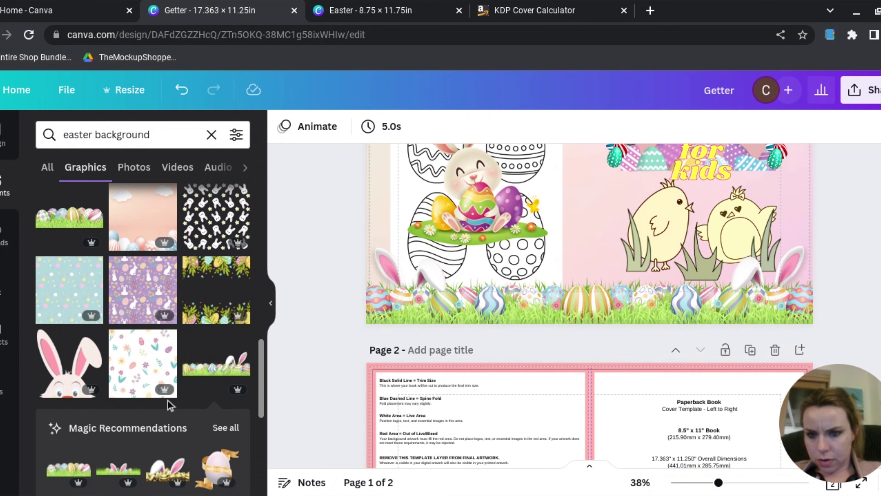
scroll(168, 401, "down", 5)
scroll(165, 403, "down", 6)
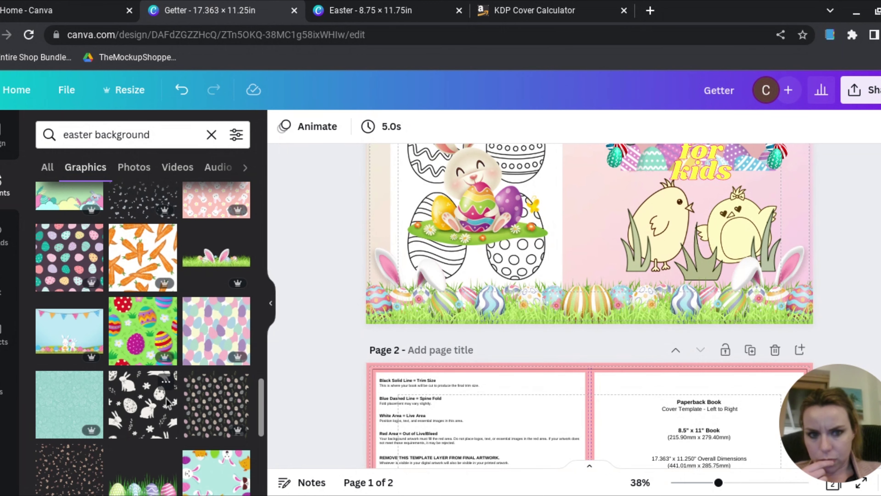
scroll(166, 398, "down", 3)
left_click(216, 395)
left_click_drag(590, 325, 561, 232)
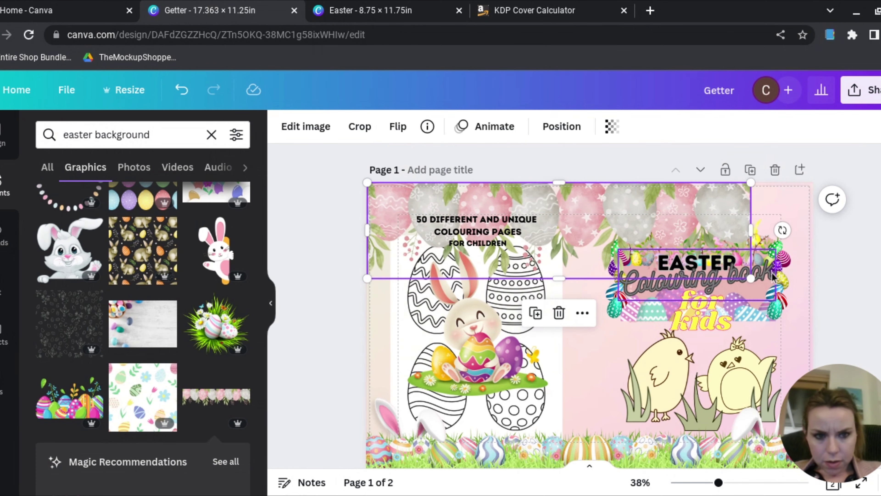
left_click_drag(751, 279, 783, 200)
key("ctrl+d")
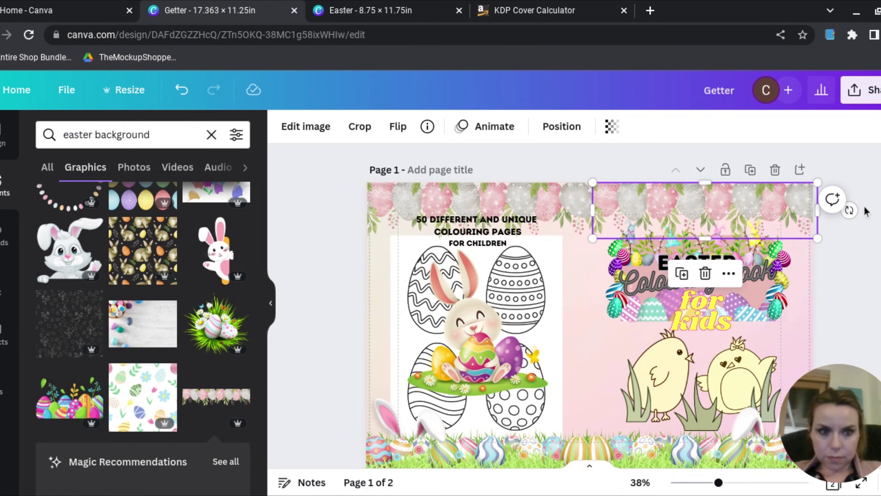
left_click(867, 220)
Scale down the bunny with painted eggs on the back cover and centre it over the four outlined eggs.
left_click(451, 277)
left_click_drag(404, 218, 425, 259)
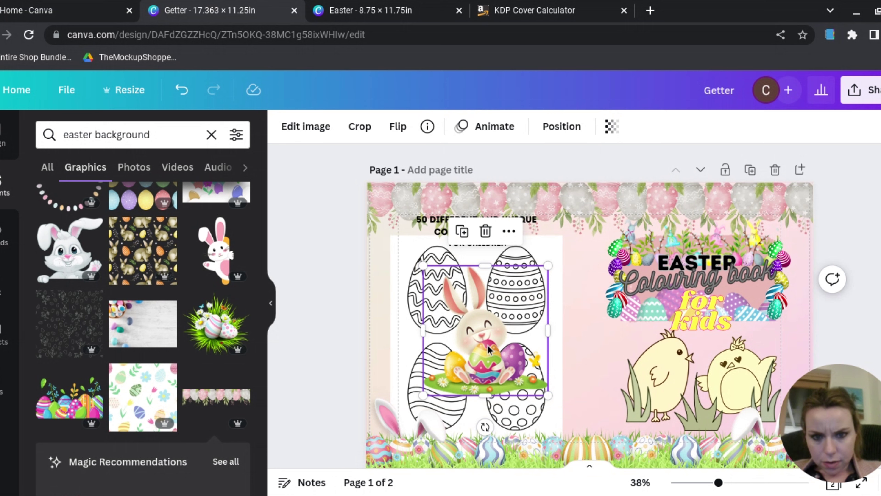
left_click_drag(488, 349, 480, 346)
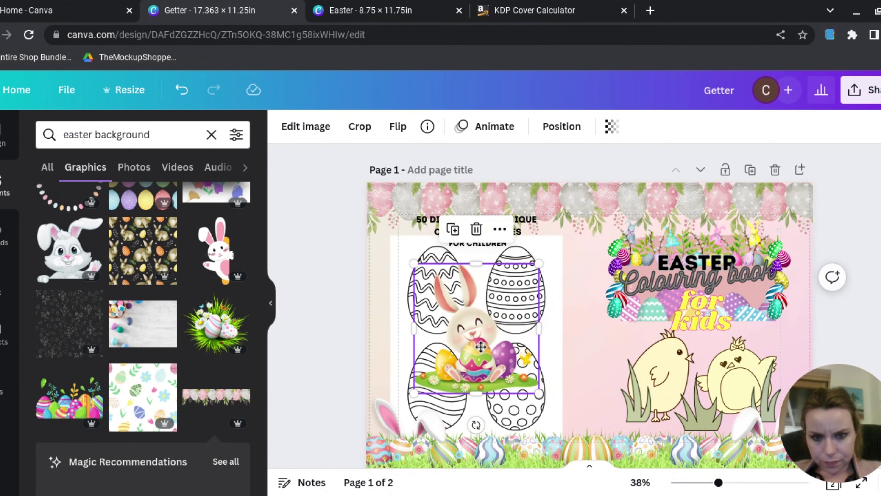
Shorten the back cover's text to "50 DIFFERENT COLOURING PAGES" and position it centrally above the outlined eggs.
left_click(482, 217)
left_click_drag(483, 217, 542, 218)
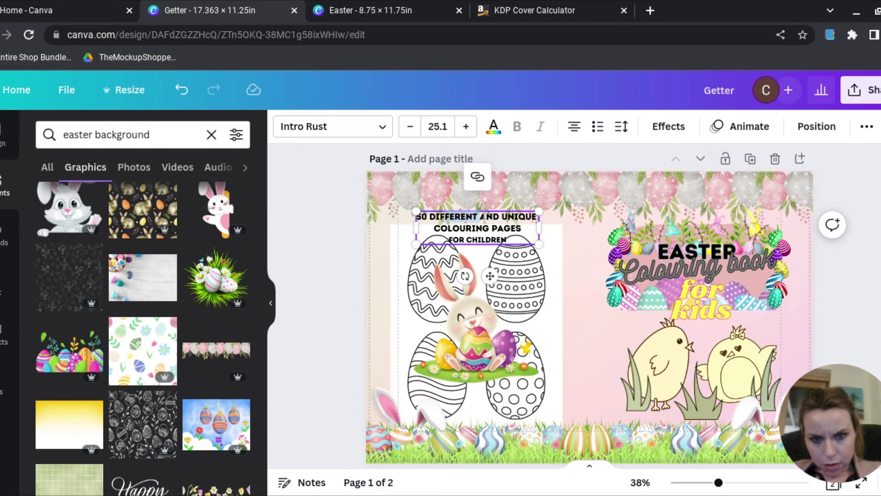
left_click_drag(484, 219, 534, 221)
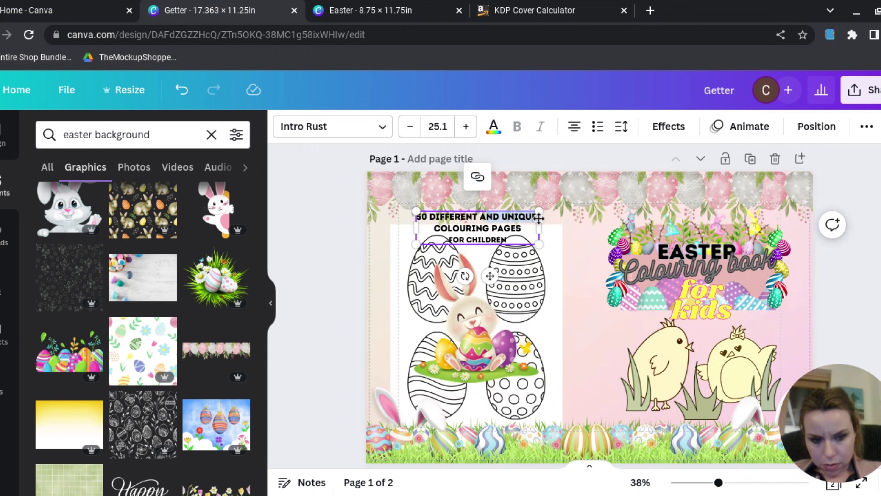
key("BackSpace")
key("BackSpace")
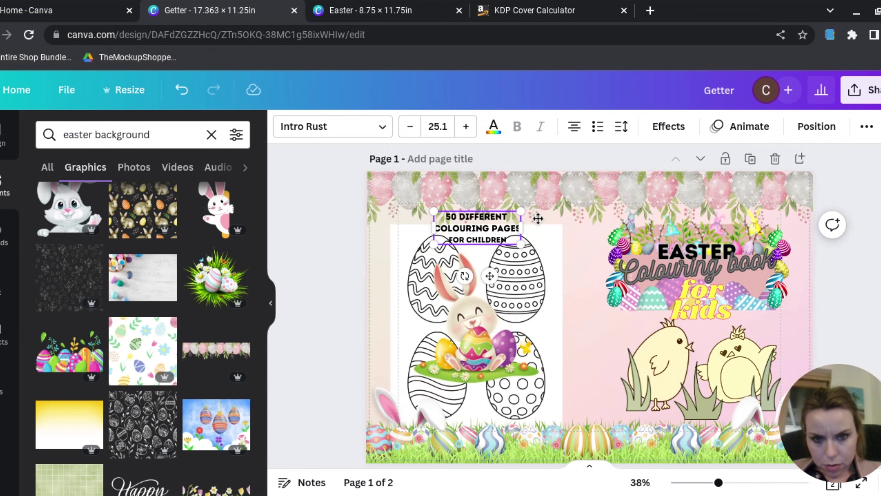
key("BackSpace")
key("BackSpace")
key("BackSpace")
key("BackSpace")
key("BackSpace")
key("BackSpace")
key("BackSpace")
key("BackSpace")
key("BackSpace")
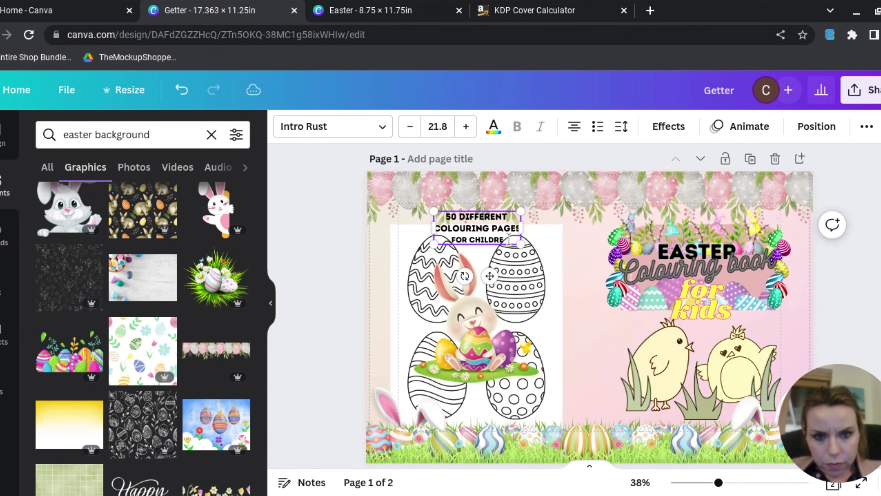
key("BackSpace")
key("BackSpace")
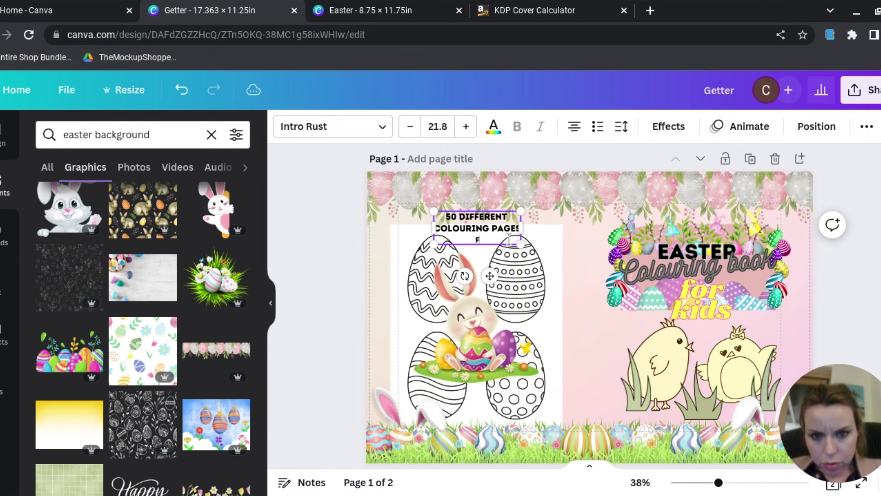
key("BackSpace")
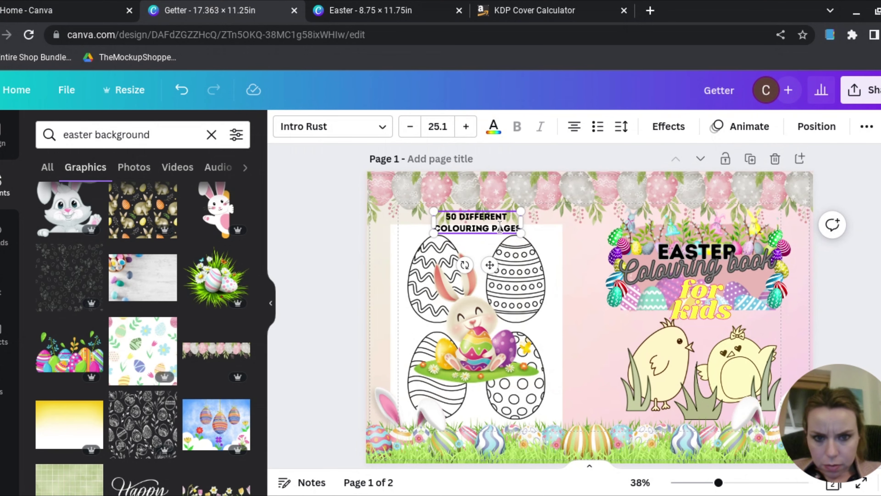
left_click_drag(492, 235, 491, 247)
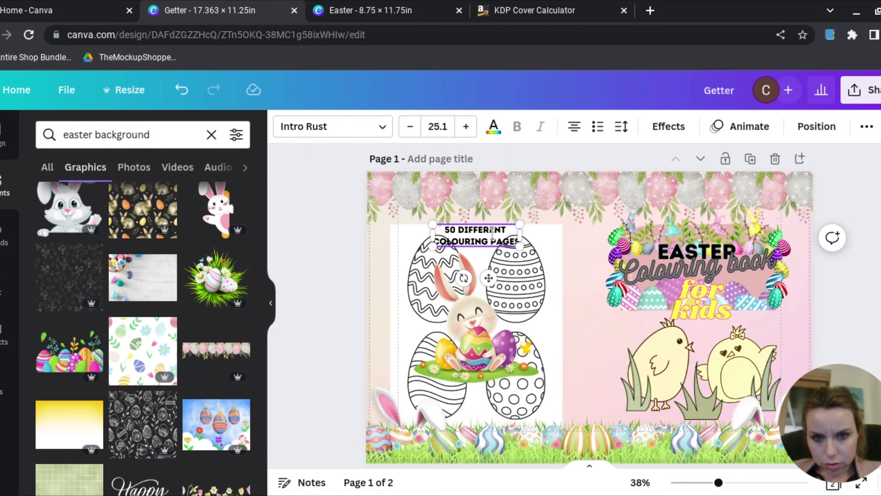
left_click(329, 261)
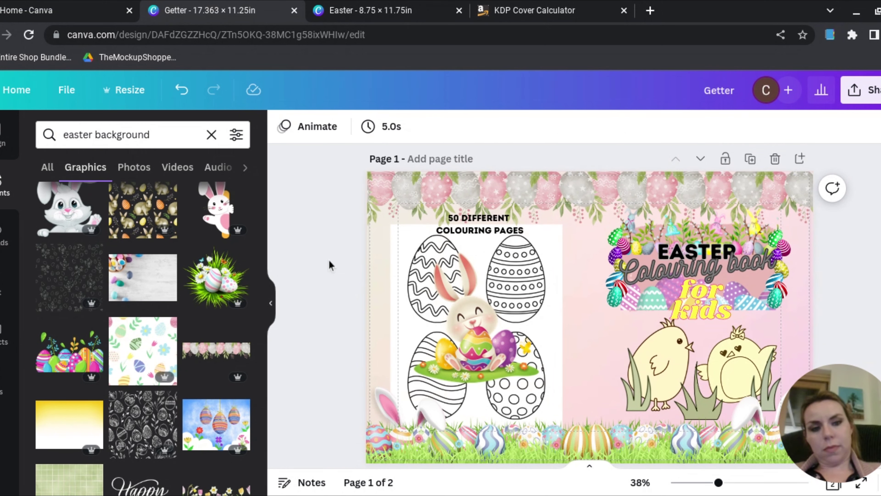
Set the text colour of the front cover's "for kids" lettering to black.
left_click(689, 298)
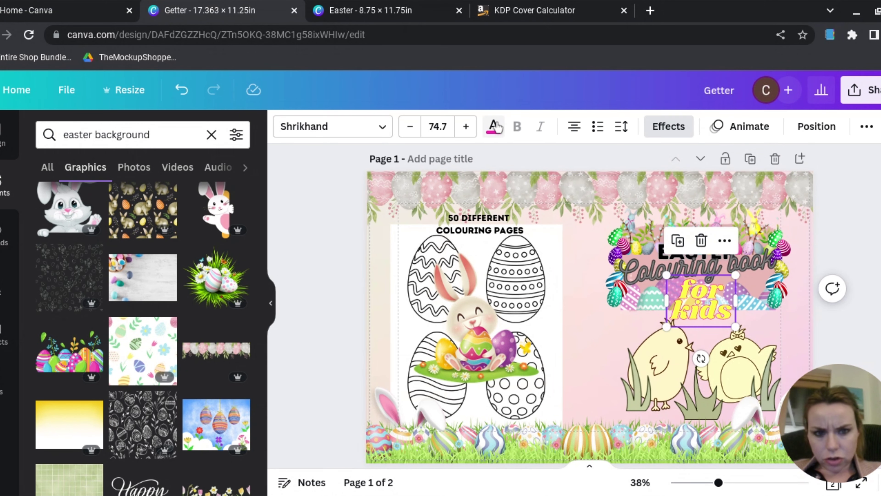
left_click(495, 129)
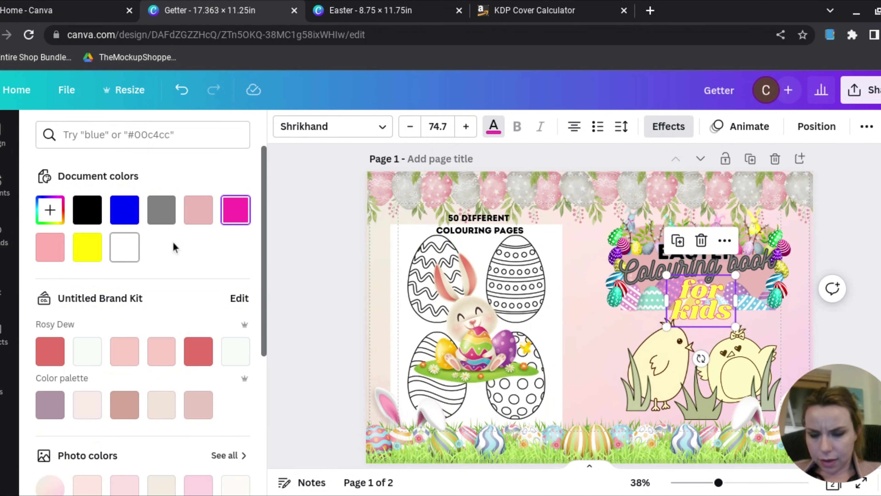
left_click(87, 210)
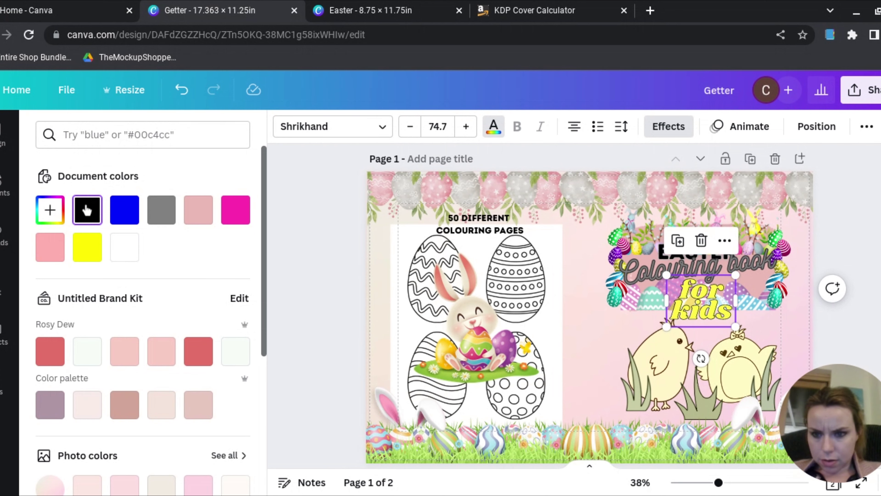
key("Escape")
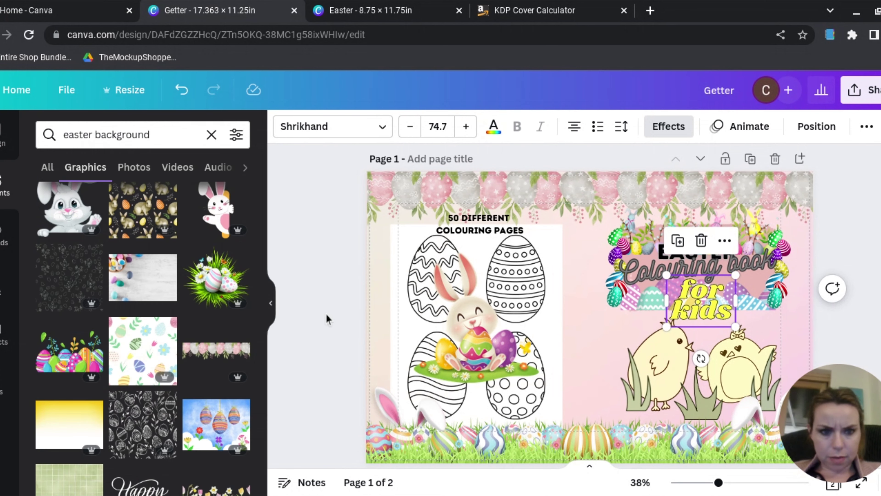
key("Escape")
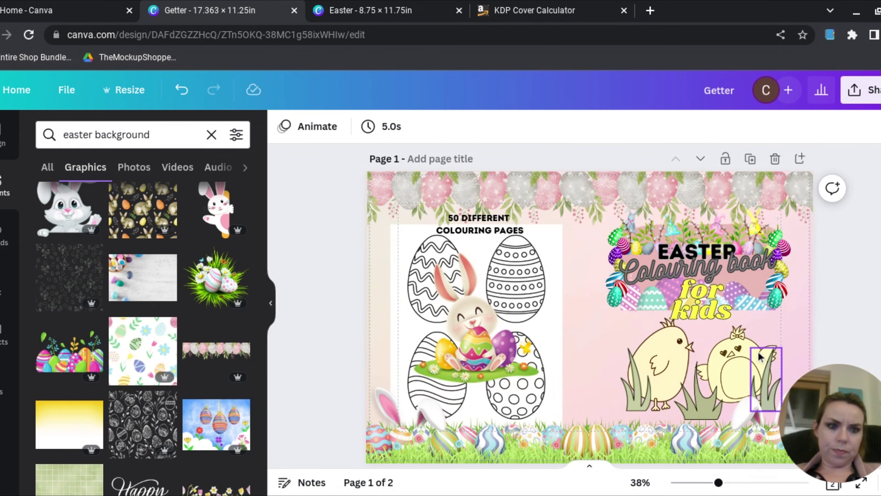
Undo the last edit and select the grass tuft beside the right-hand chick on the front cover.
key("ctrl+z")
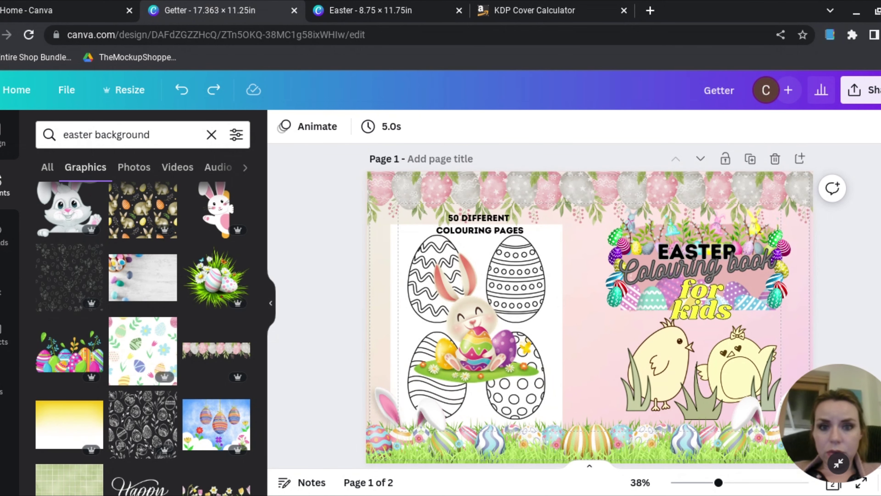
scroll(590, 305, "down", 5)
scroll(590, 306, "up", 5)
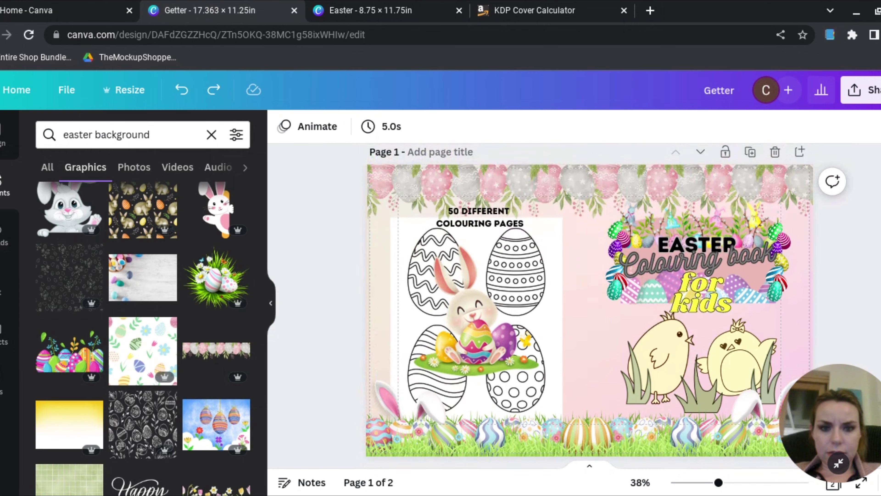
scroll(590, 305, "up", 1)
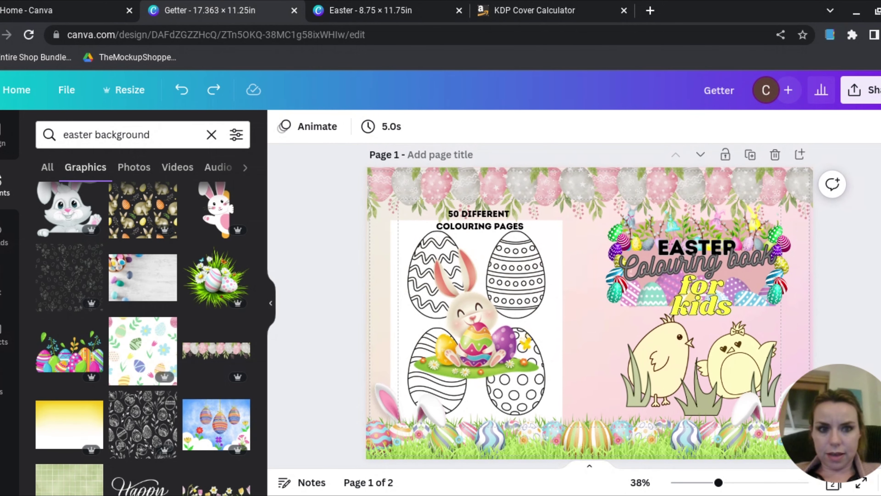
scroll(590, 305, "down", 2)
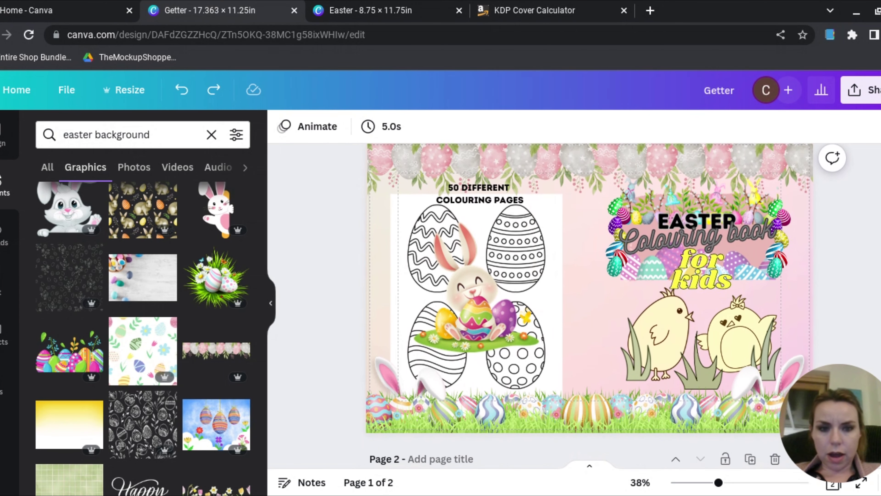
scroll(589, 306, "up", 1)
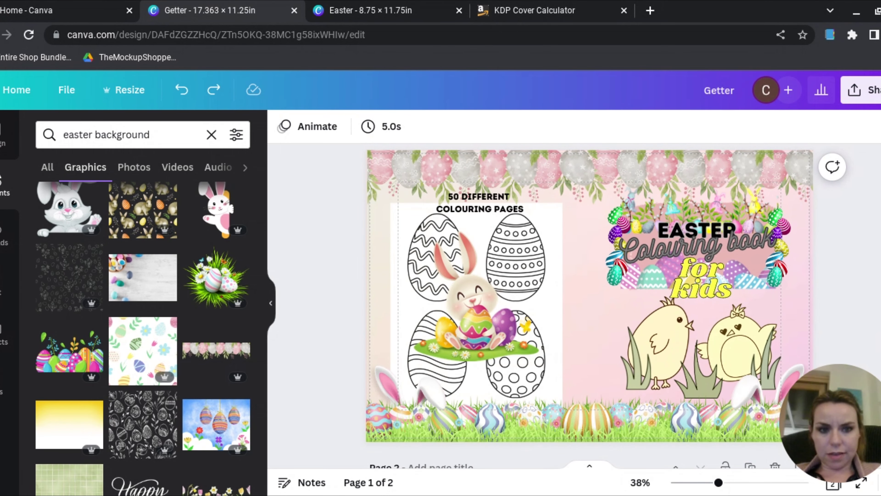
left_click(764, 333)
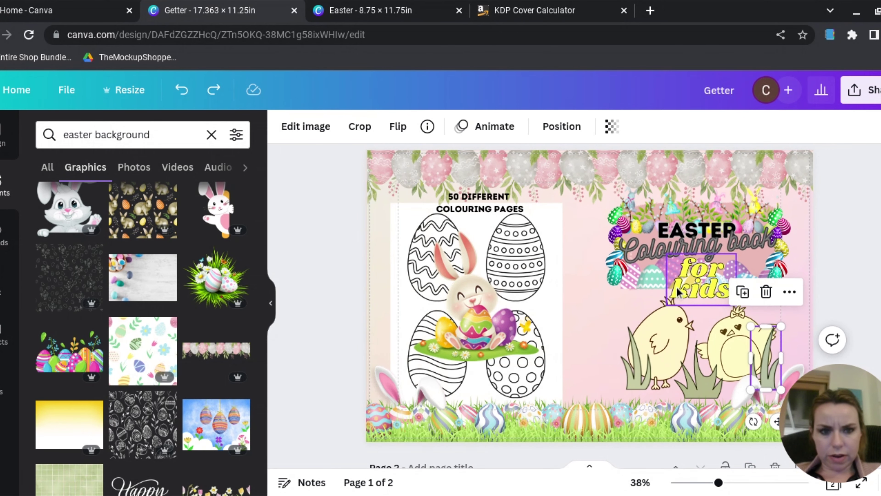